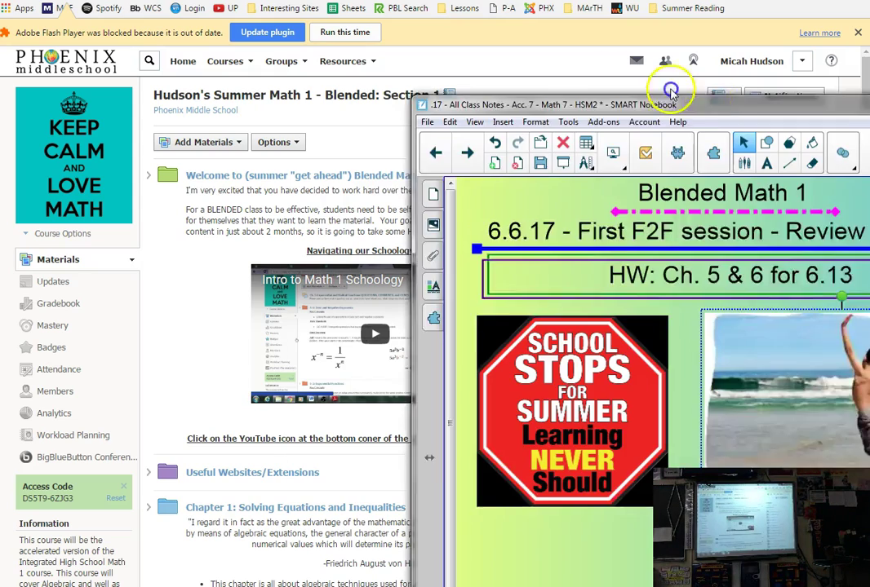
# Step: Maximize the class notes window to show the Blended Math 1 session page, then minimize it
pyautogui.moveTo(667, 87); pyautogui.dragTo(419, 40)
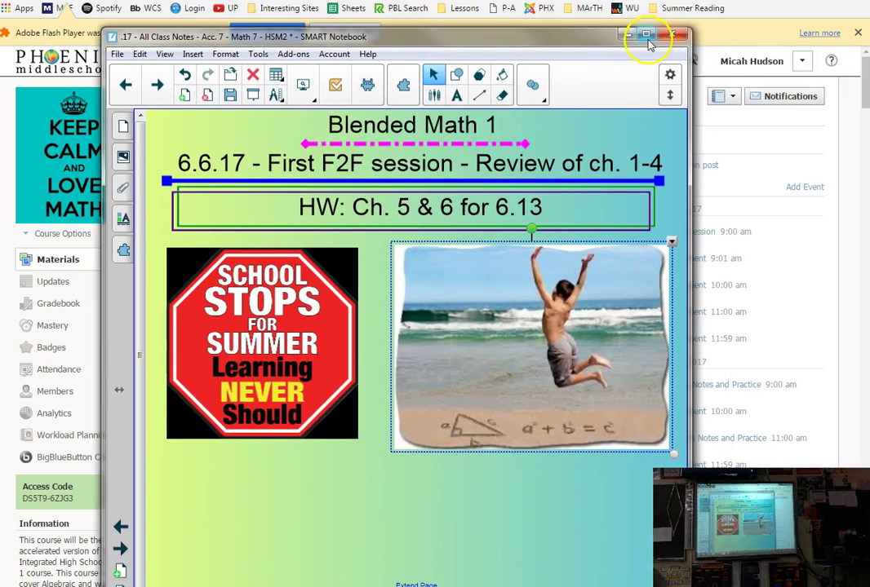
pyautogui.doubleClick(423, 40)
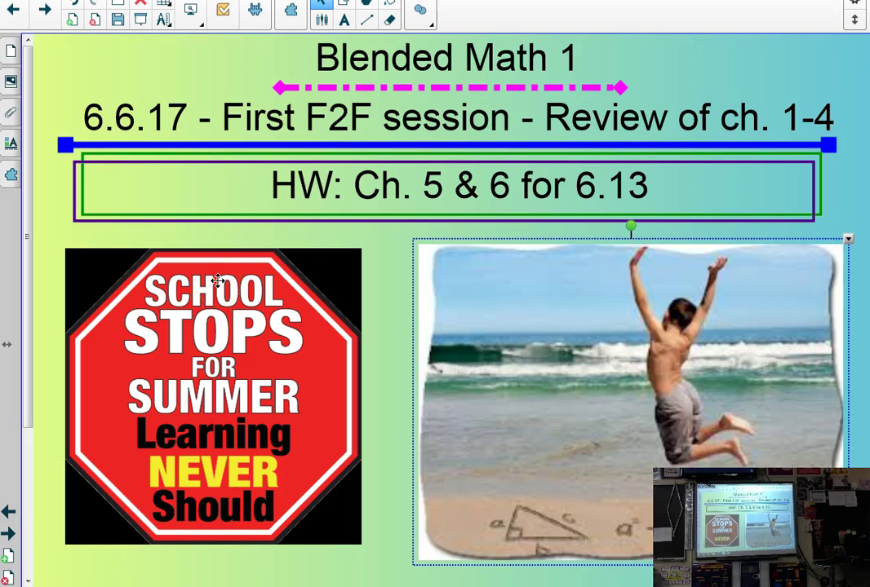
pyautogui.press('super+Down')
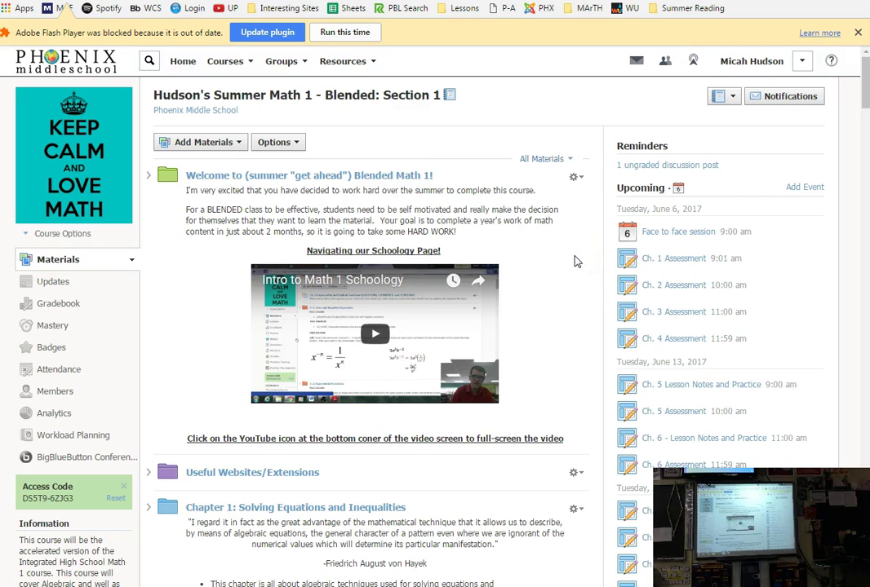
# Step: Look through the Schoology course materials for Chapters 1 to 4 and return to the start of the page
pyautogui.scroll(-3, 578, 261)
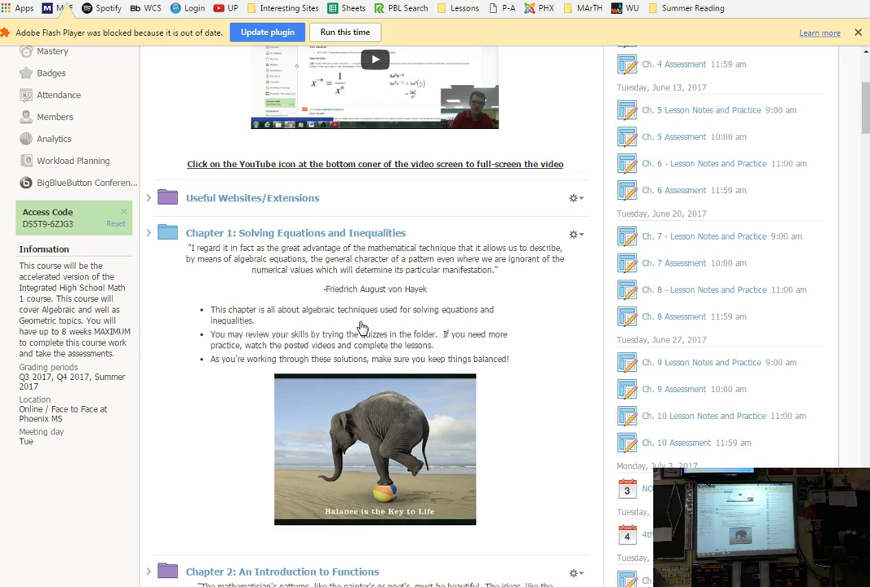
pyautogui.scroll(-3, 533, 345)
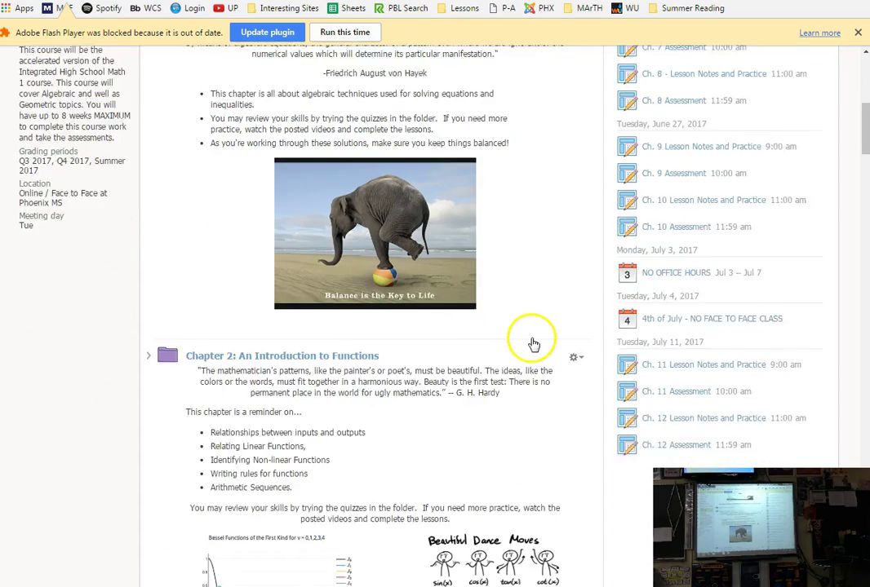
pyautogui.scroll(-5, 534, 346)
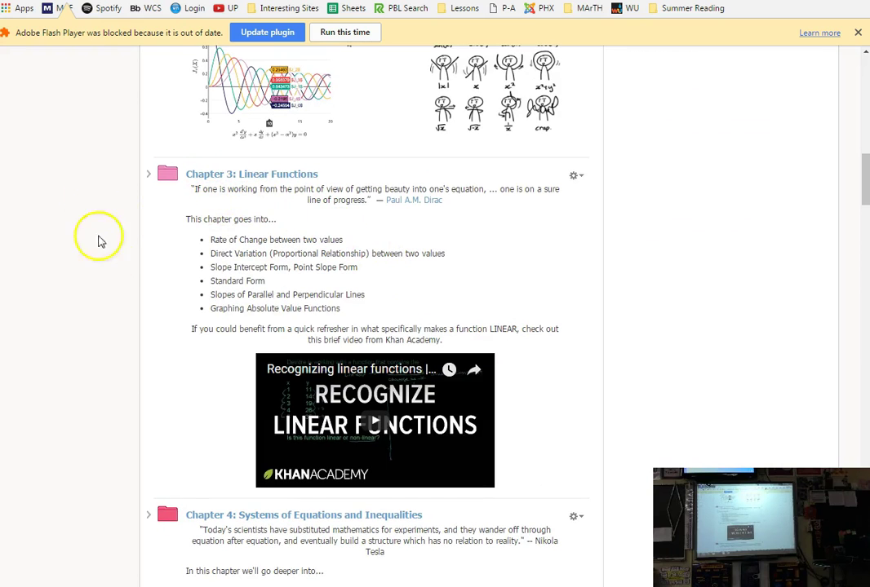
pyautogui.scroll(-2, 684, 363)
pyautogui.scroll(-1, 686, 365)
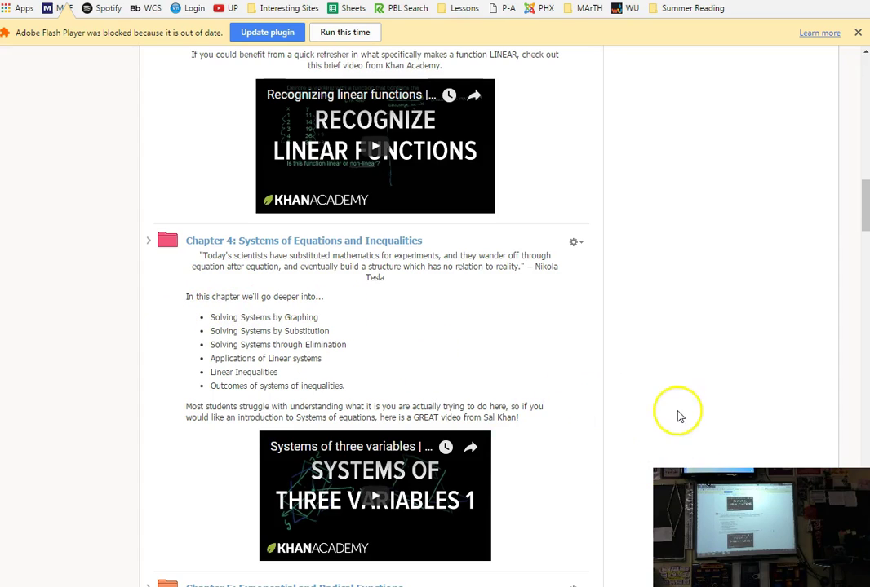
pyautogui.scroll(15, 652, 457)
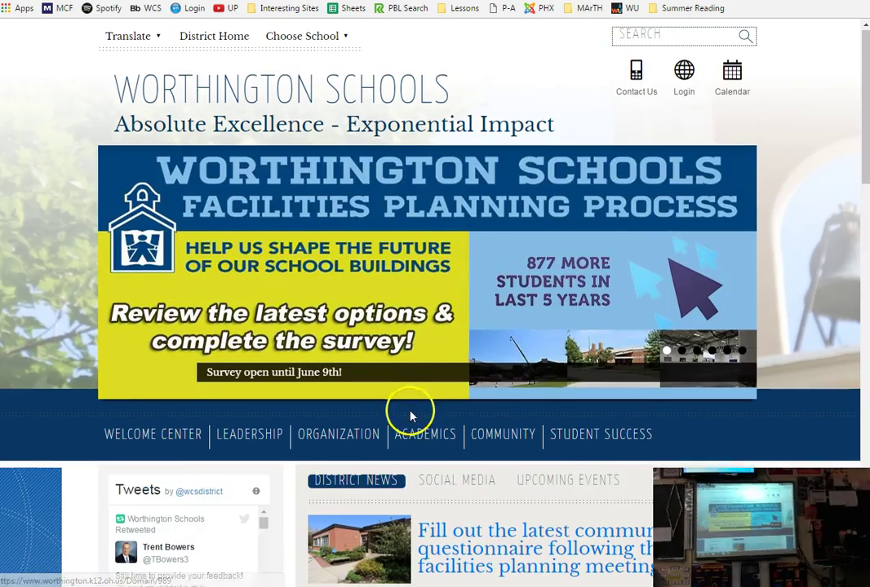
# Step: Open the district's Summer School page under Academics and find the Middle/High School options
pyautogui.scroll(-3, 408, 413)
pyautogui.moveTo(416, 237)
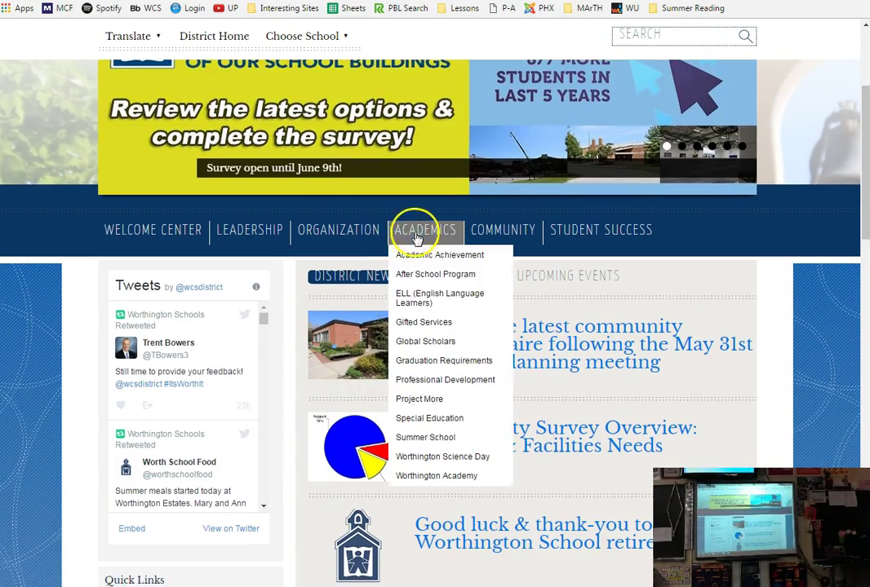
pyautogui.click(412, 437)
pyautogui.scroll(-15, 408, 426)
pyautogui.scroll(5, 408, 426)
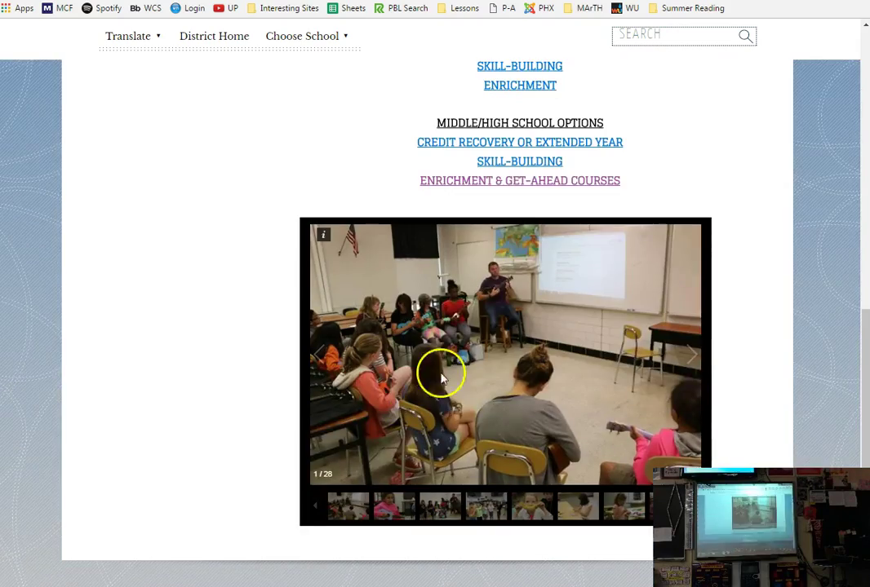
# Step: Open the Enrichment & Get-Ahead Courses page and the additional information document linked in the Blended Math 1 description
pyautogui.click(544, 181)
pyautogui.scroll(-7, 438, 360)
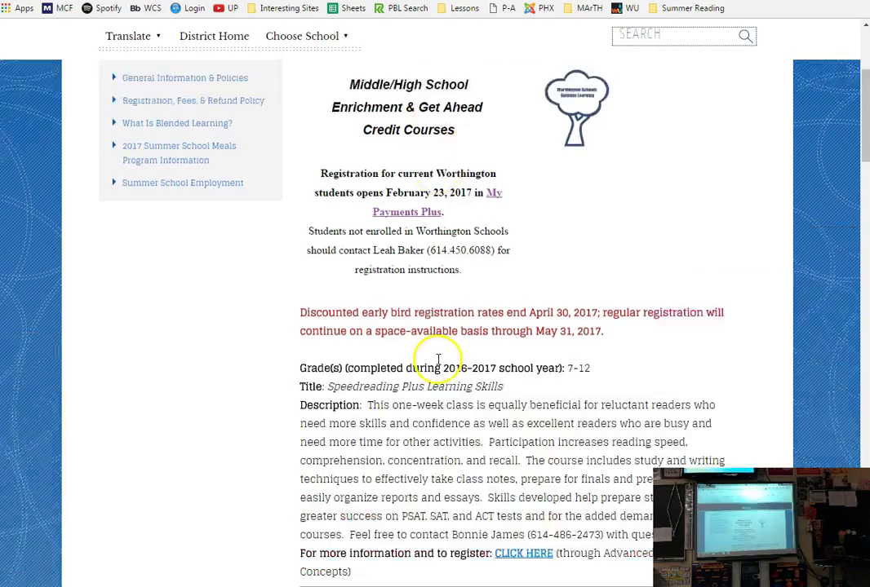
pyautogui.scroll(-6, 438, 360)
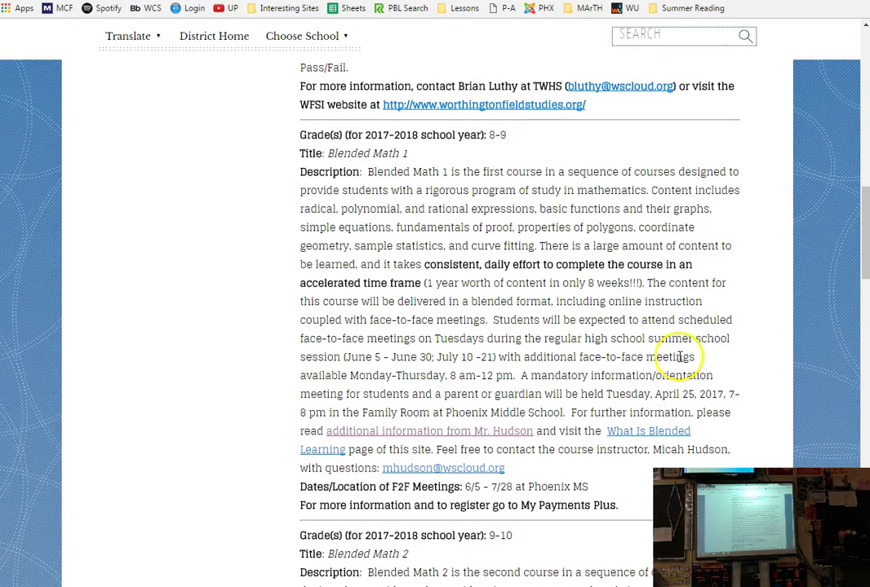
pyautogui.scroll(1, 653, 392)
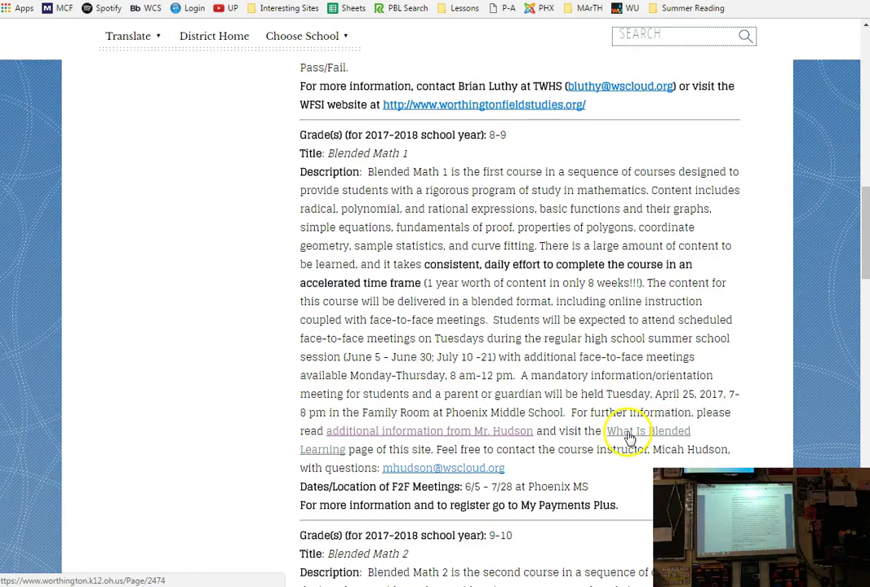
pyautogui.click(465, 433)
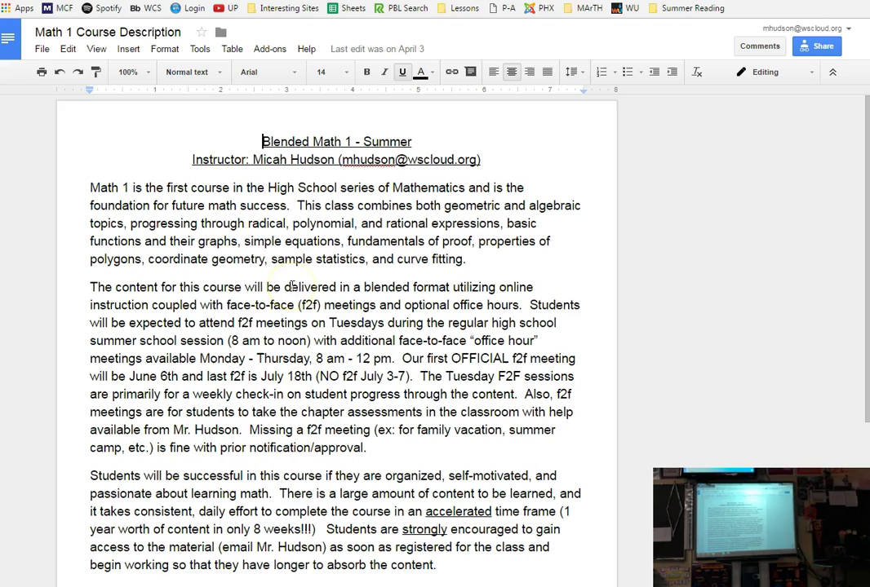
# Step: Highlight the office-hour times "Monday - Thursday, 8 am - 12 pm" in the course description's second paragraph
pyautogui.click(580, 322)
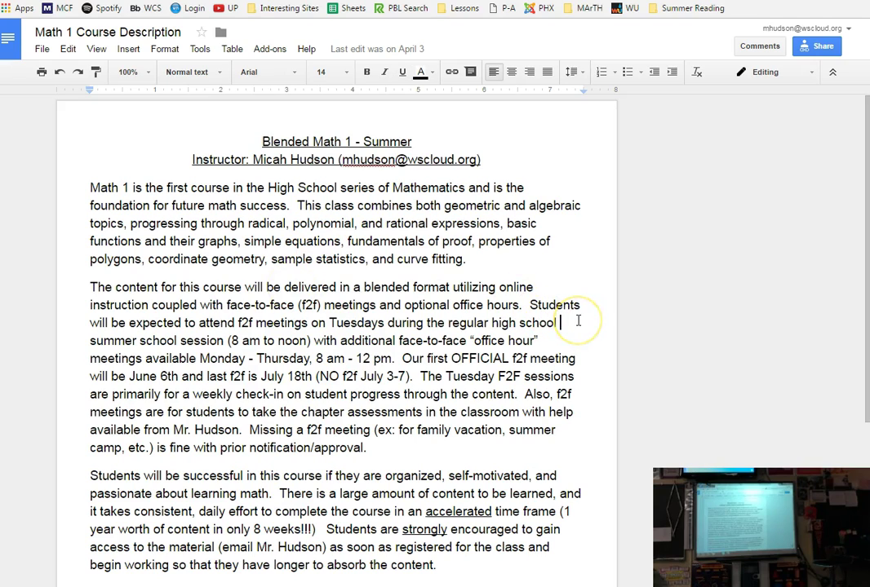
pyautogui.scroll(-2, 578, 323)
pyautogui.scroll(-2, 369, 301)
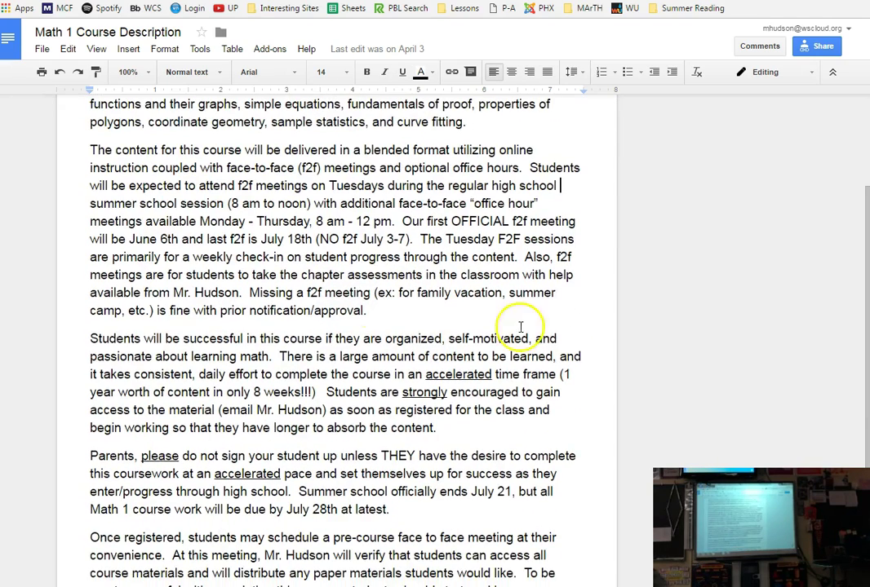
pyautogui.moveTo(200, 221); pyautogui.dragTo(403, 217)
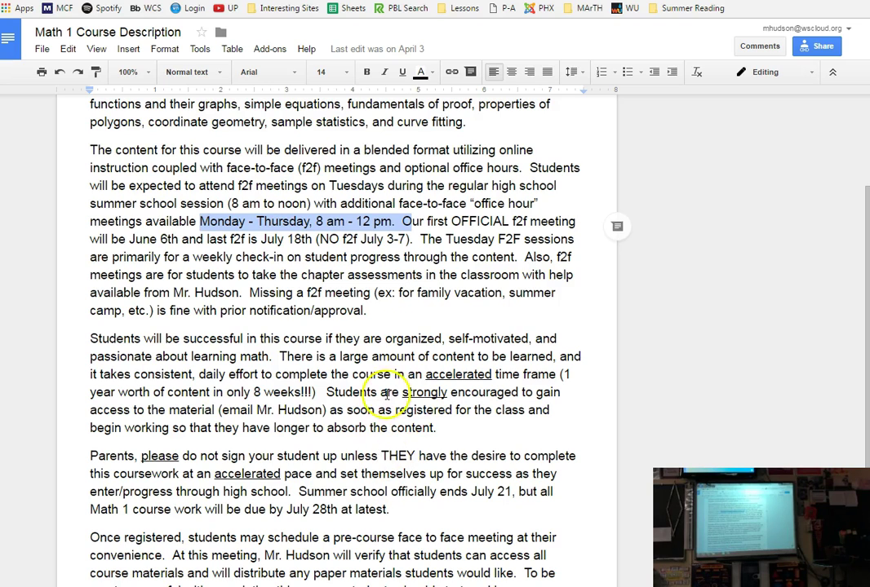
# Step: Highlight the whole paragraph beginning "Students will be successful in this course"
pyautogui.scroll(-1, 581, 372)
pyautogui.scroll(-1, 581, 372)
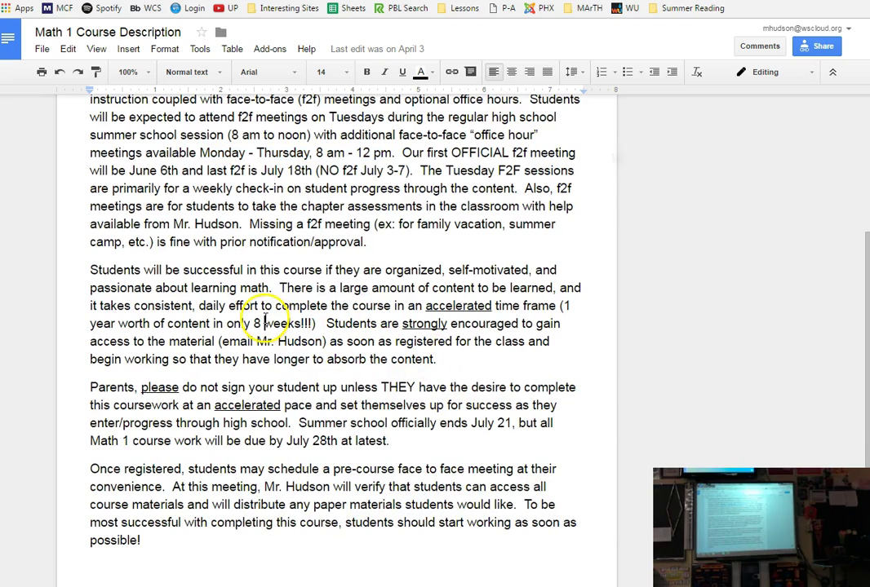
pyautogui.moveTo(77, 268); pyautogui.dragTo(445, 359)
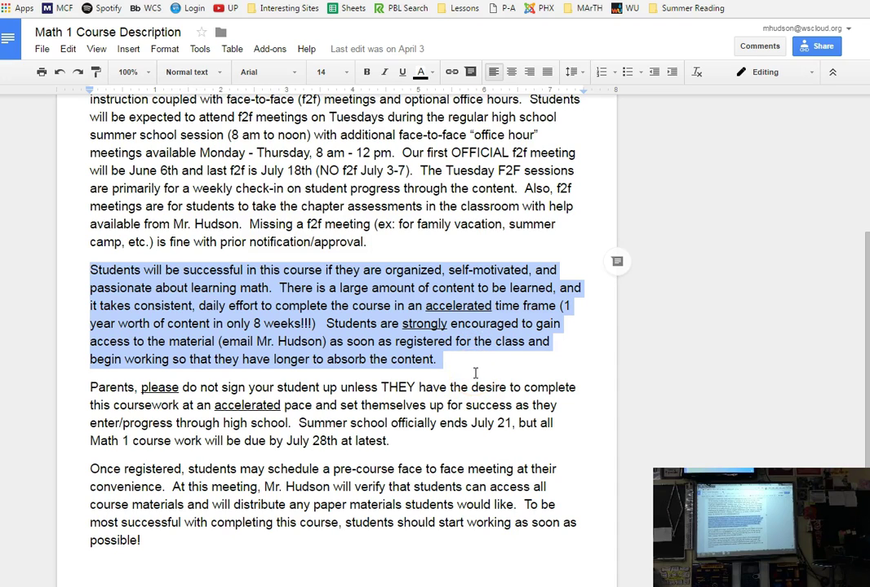
# Step: Highlight the course work deadline "July 28th at latest" in the paragraph addressed to parents
pyautogui.scroll(-1, 475, 373)
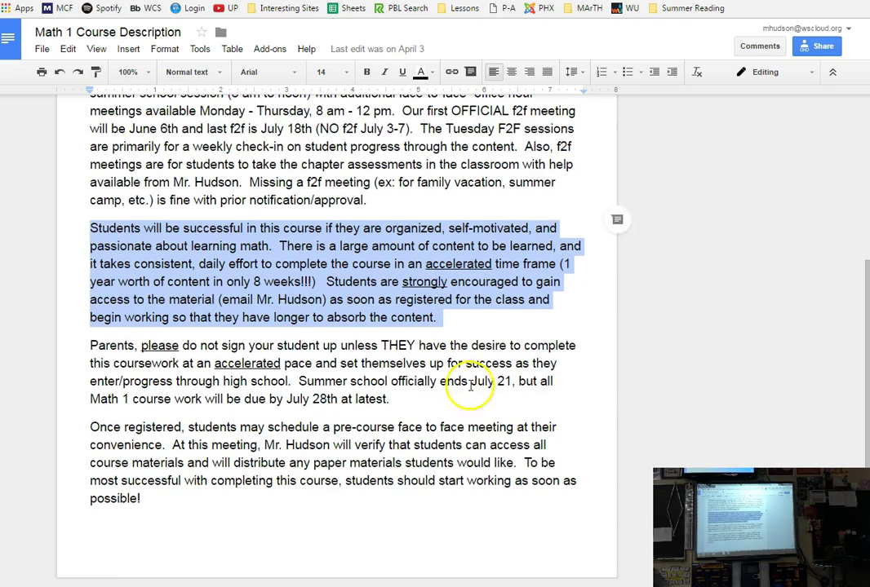
pyautogui.click(472, 402)
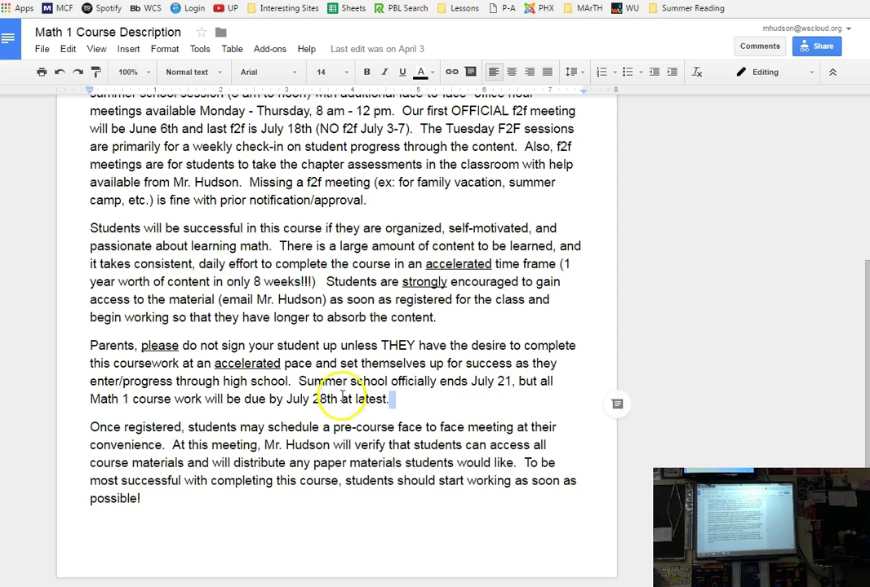
pyautogui.moveTo(286, 399); pyautogui.dragTo(386, 398)
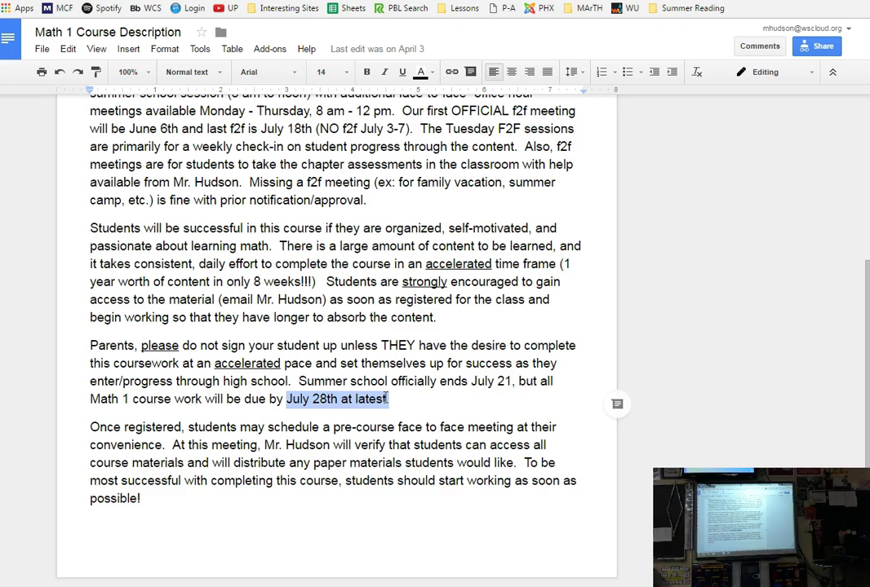
pyautogui.moveTo(386, 399); pyautogui.dragTo(392, 388)
# Step: Switch back to the Schoology course and open the Phoenix Middle School website
pyautogui.hotkey('ctrl', 'Tab')
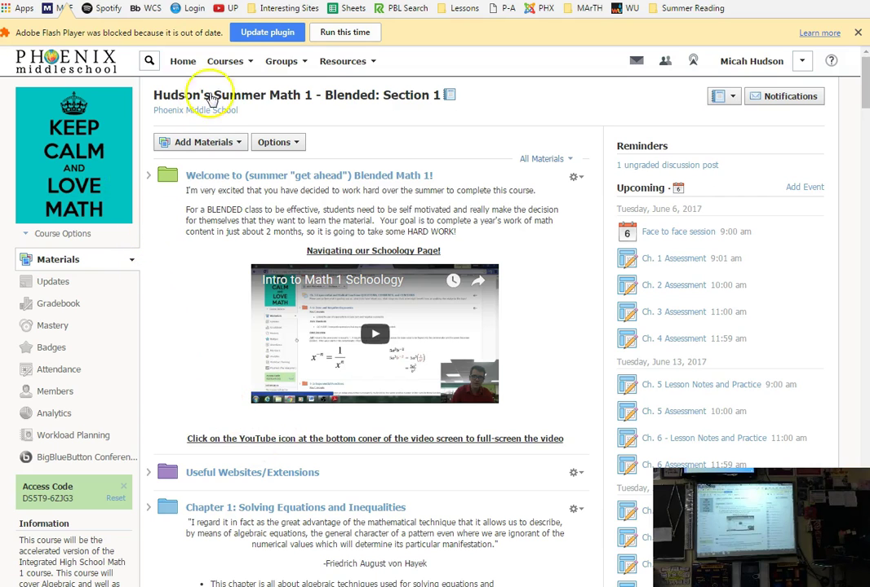
pyautogui.click(71, 66)
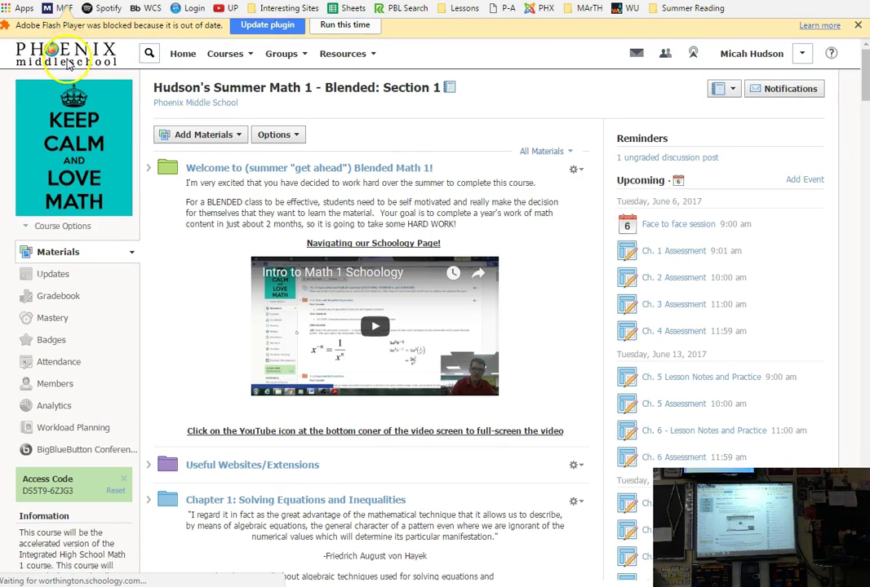
pyautogui.click(545, 9)
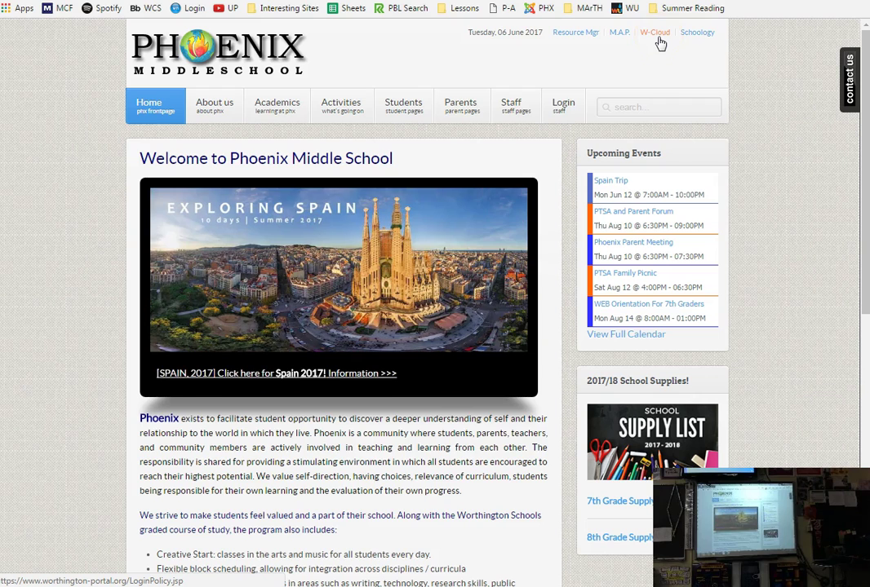
# Step: Open the W-Cloud portal from the school website and log in with the prefilled credentials
pyautogui.click(689, 37)
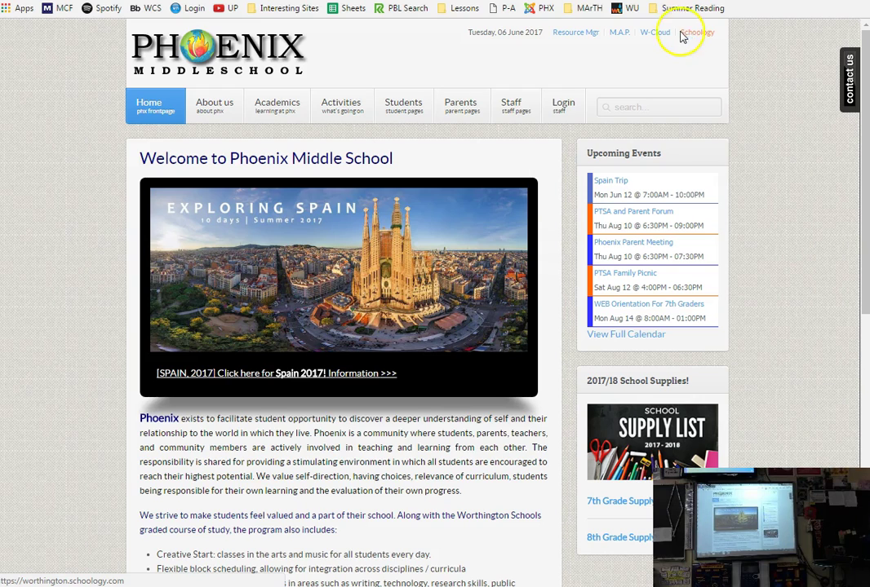
pyautogui.click(663, 37)
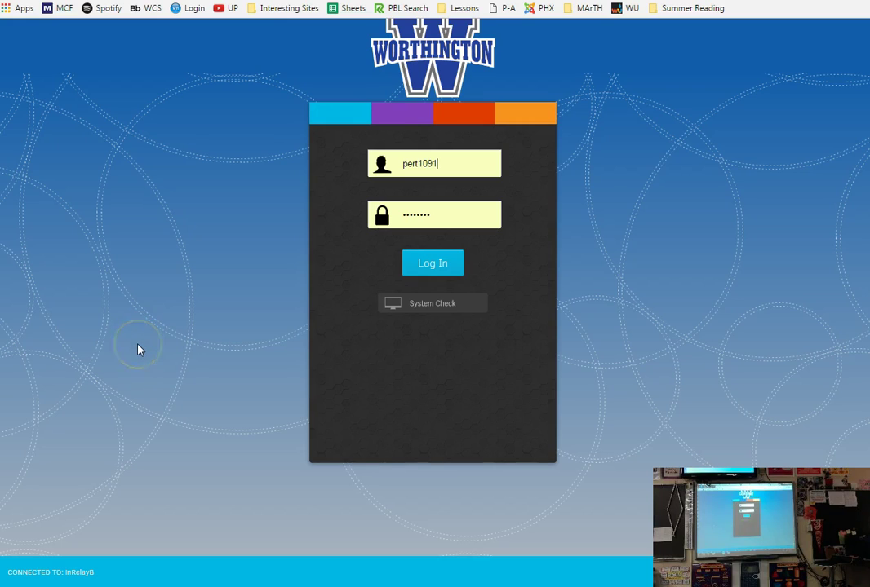
pyautogui.click(436, 269)
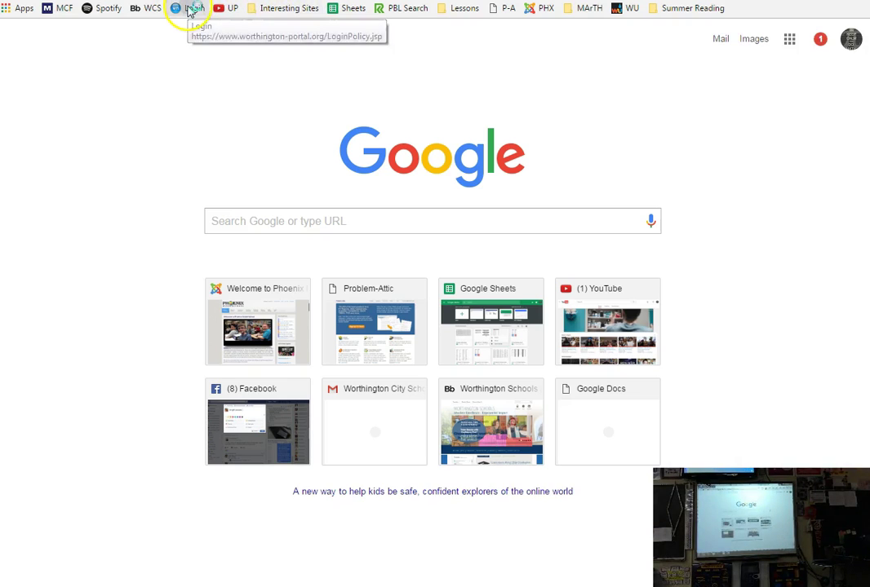
# Step: Open the district portal from the saved Login bookmark and launch Schoology from the My Account applications
pyautogui.click(188, 8)
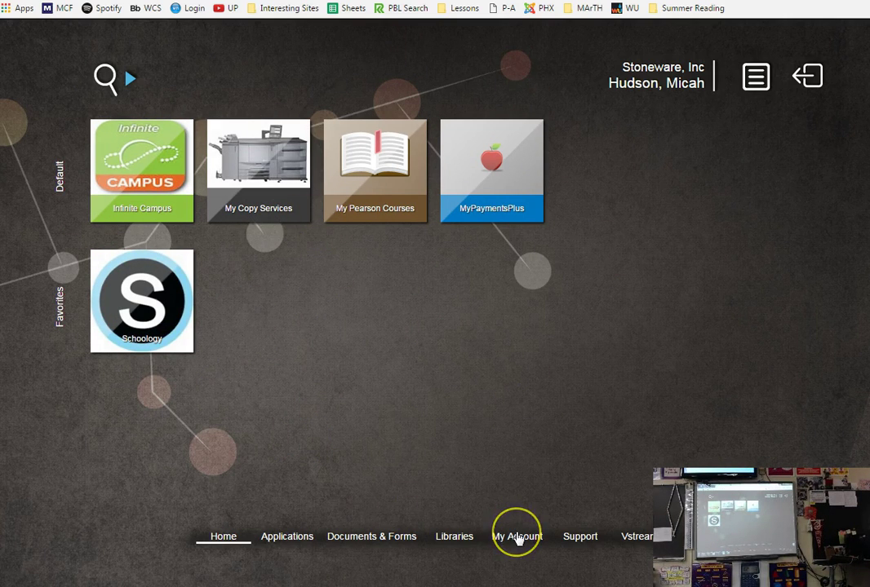
pyautogui.click(516, 538)
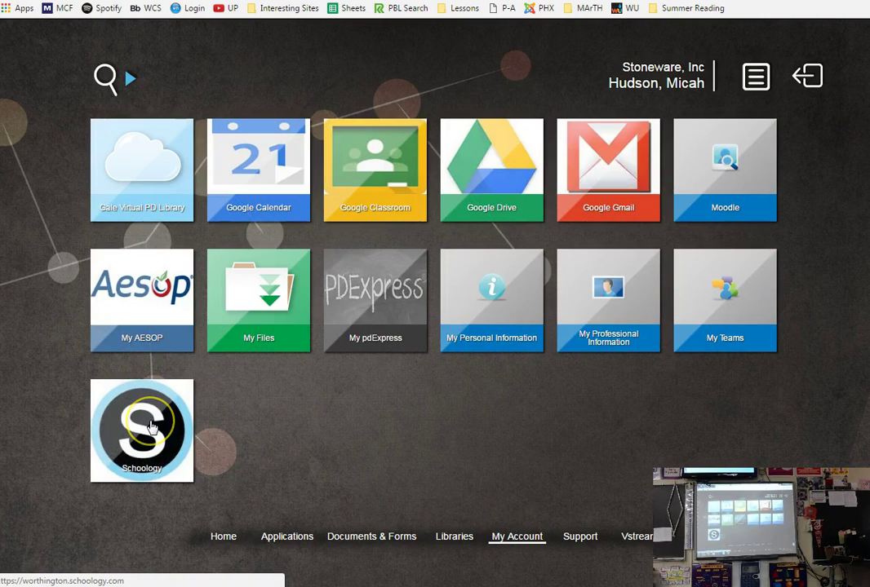
pyautogui.rightClick(151, 428)
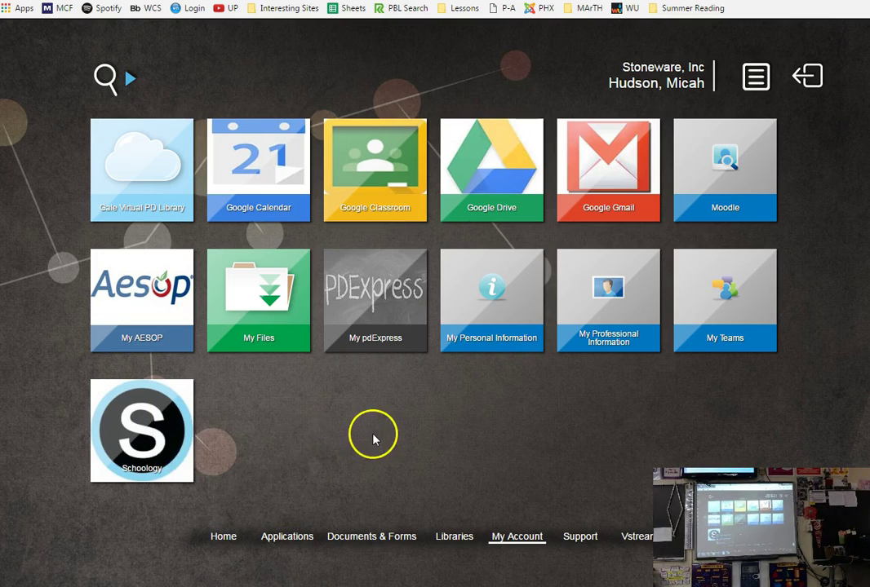
pyautogui.click(151, 421)
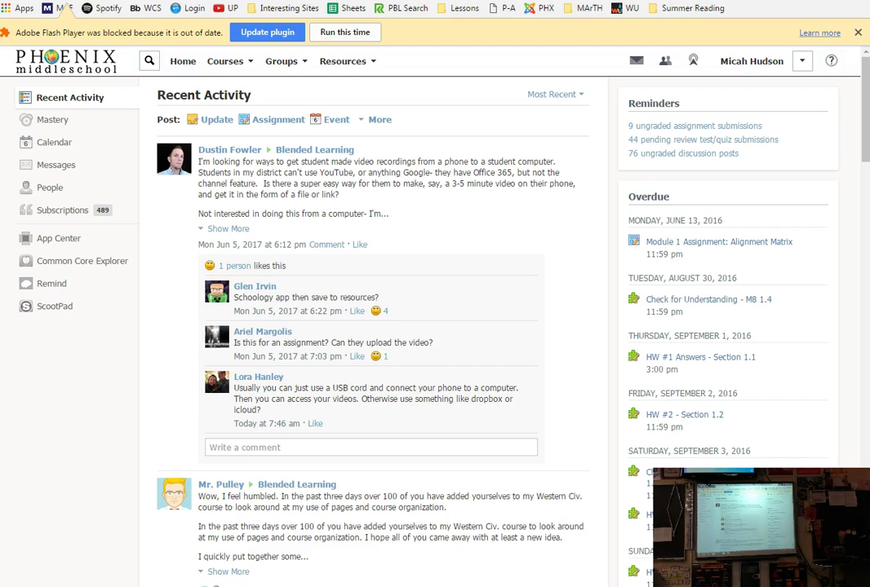
# Step: Return to the district portal and search Google for "schoology" in a new browser tab
pyautogui.click(62, 8)
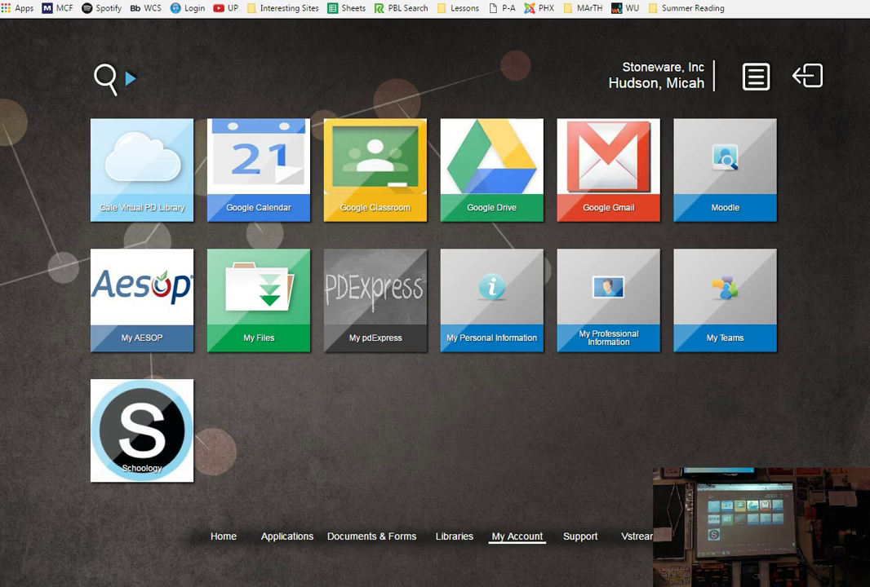
pyautogui.hotkey('ctrl', 't')
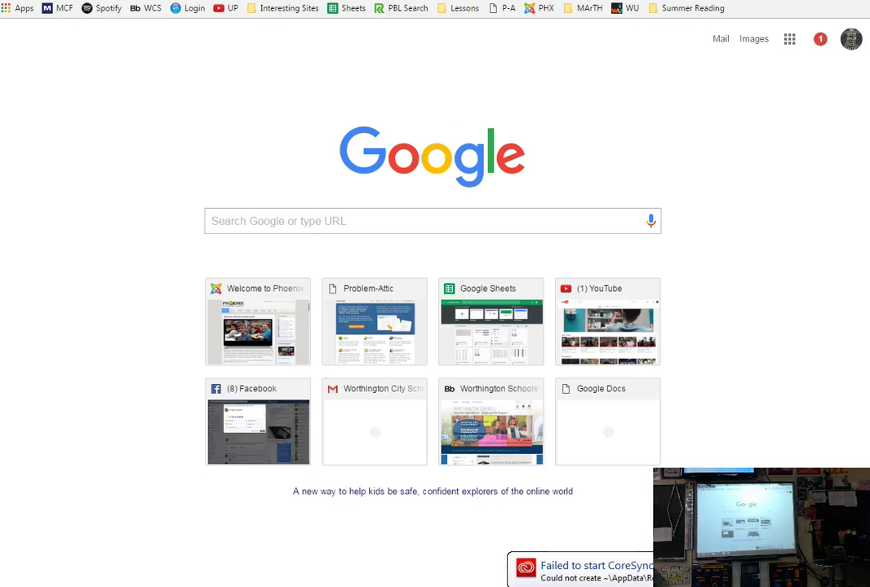
pyautogui.write('schoo')
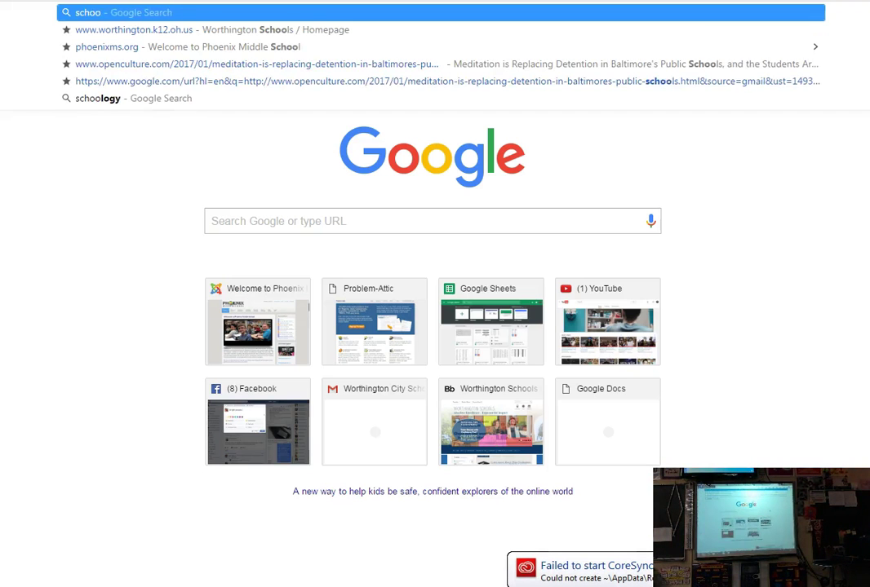
pyautogui.write('l')
pyautogui.press('Return')
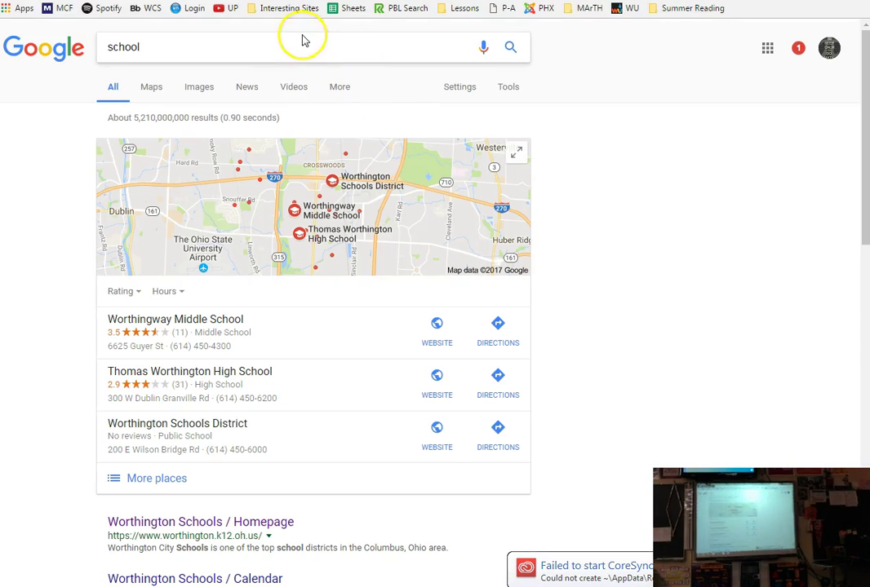
pyautogui.click(251, 45)
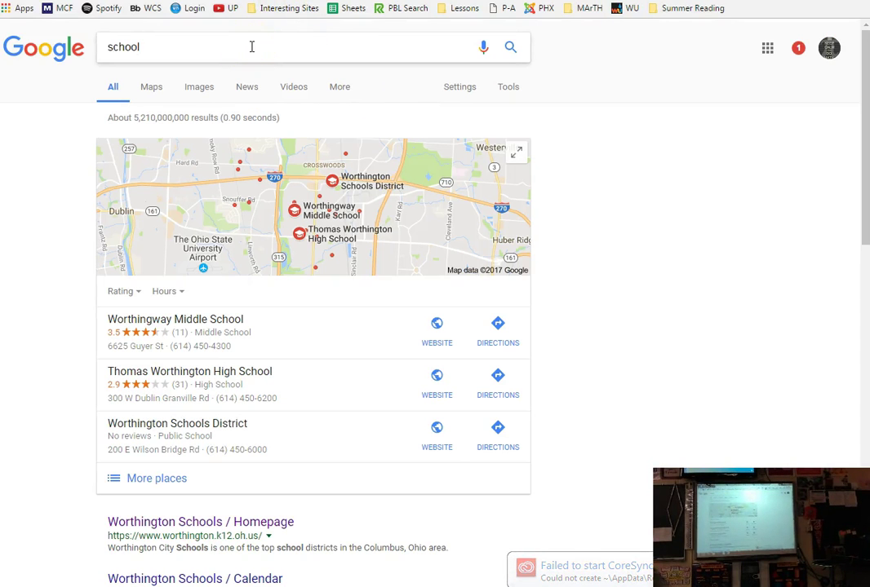
pyautogui.write('ogy')
pyautogui.press('Return')
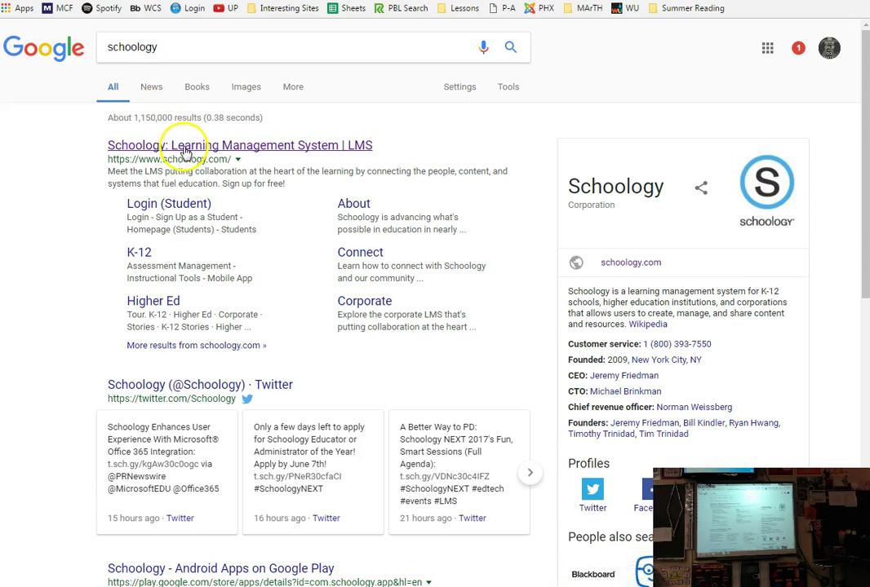
# Step: Open the sign-in page of the Schoology website and fill in the saved username and password, leaving School or Postal Code empty
pyautogui.click(185, 149)
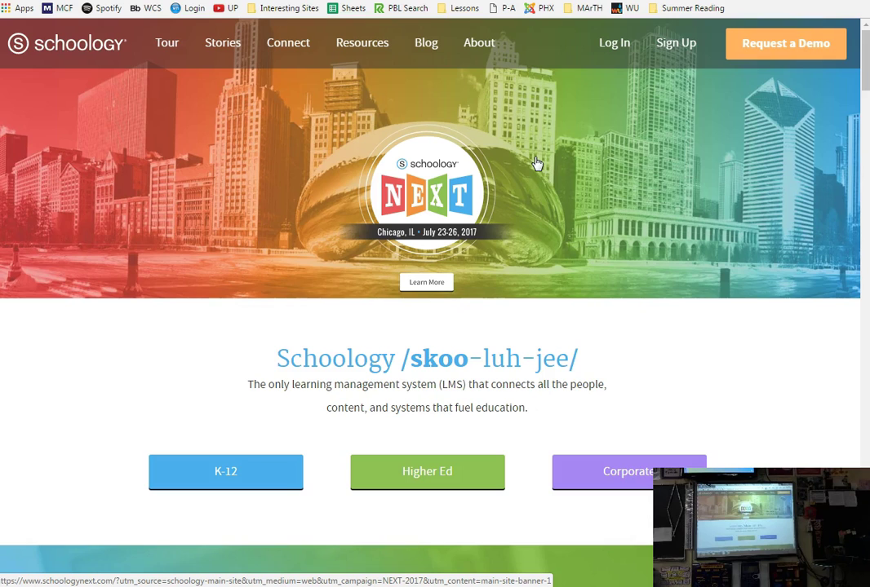
pyautogui.click(616, 39)
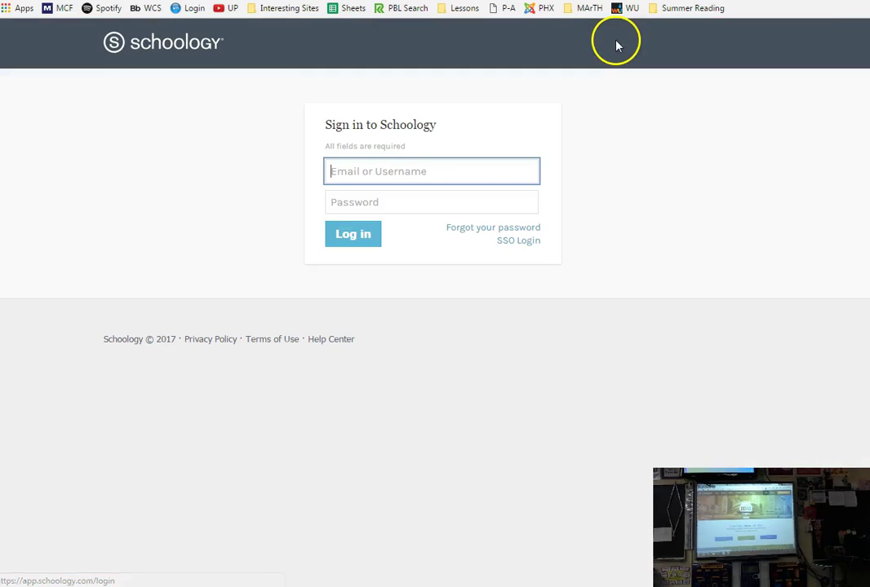
pyautogui.click(376, 175)
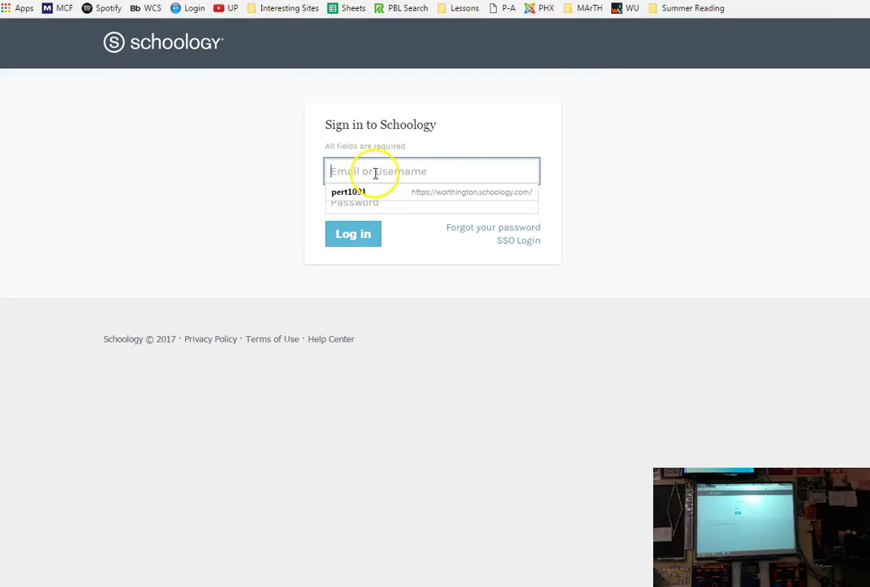
pyautogui.click(374, 191)
pyautogui.click(400, 204)
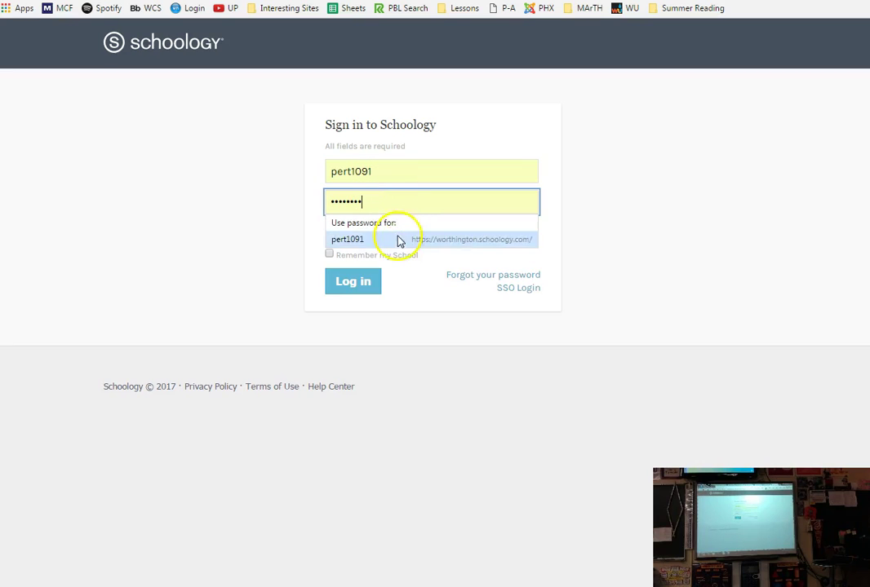
pyautogui.click(438, 231)
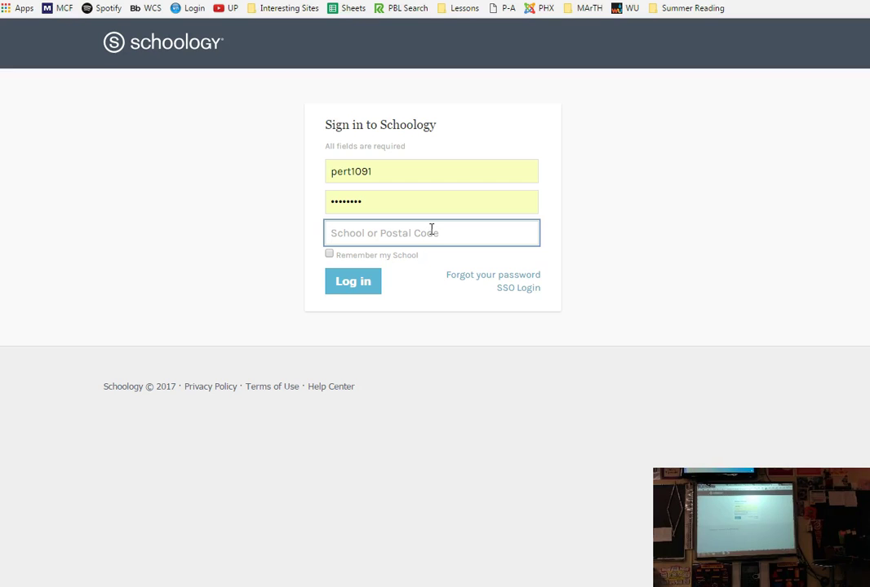
pyautogui.click(627, 194)
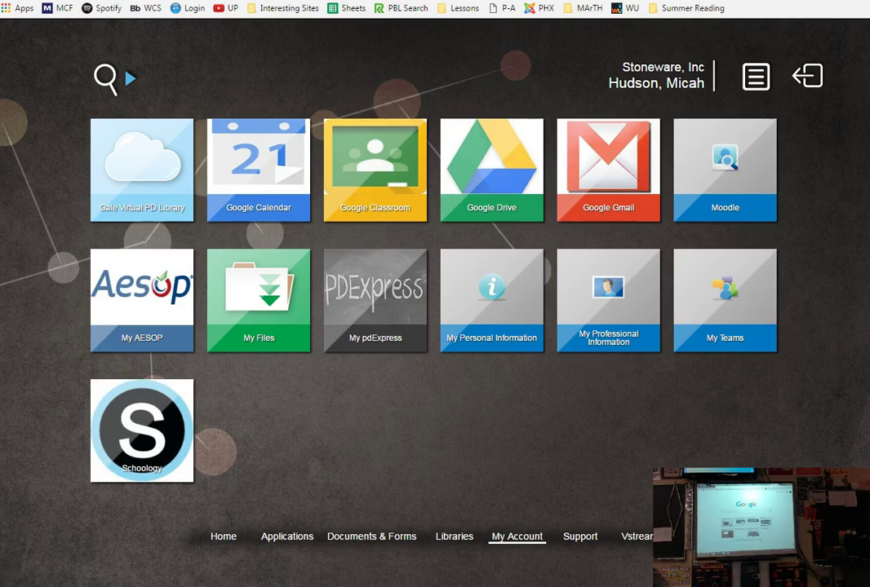
# Step: Launch Schoology from the district portal and open the Summer Math 1 - Blended: Section 1 course
pyautogui.click(138, 418)
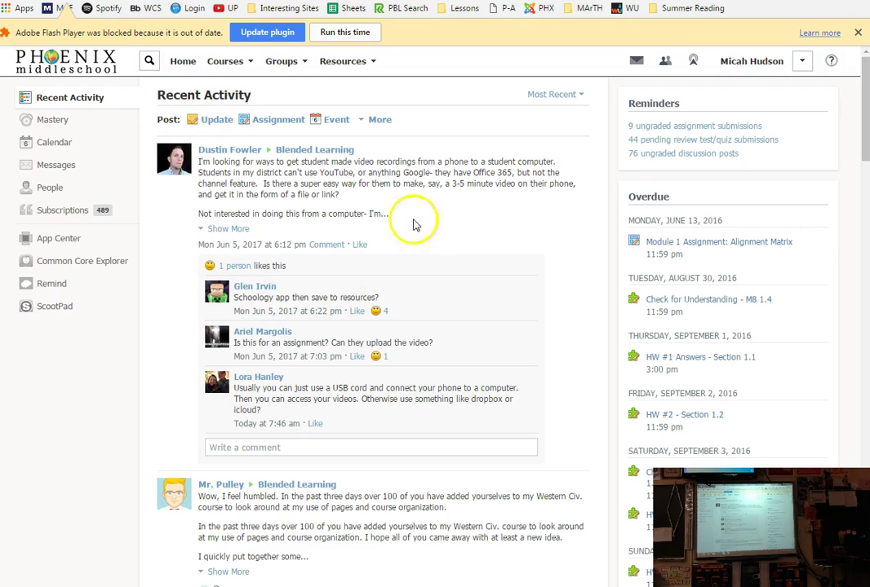
pyautogui.click(280, 62)
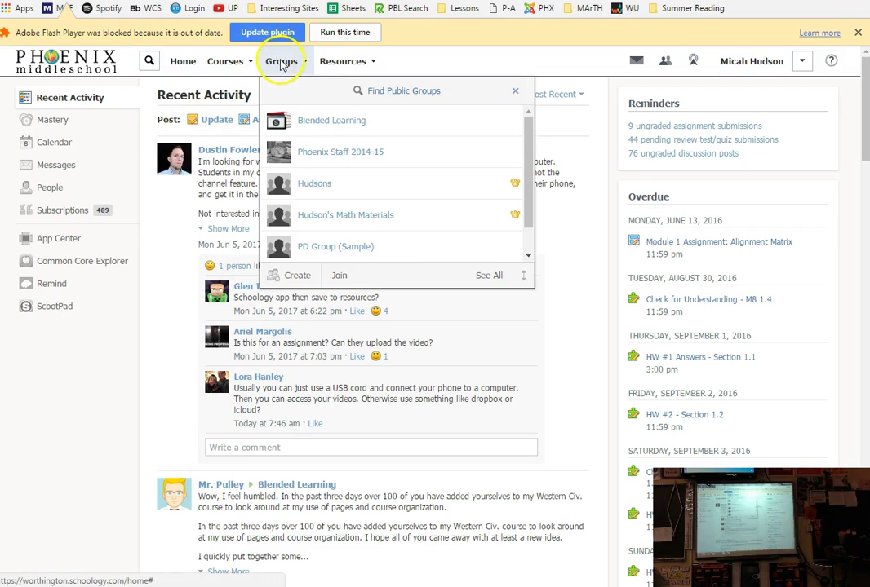
pyautogui.scroll(-1, 375, 229)
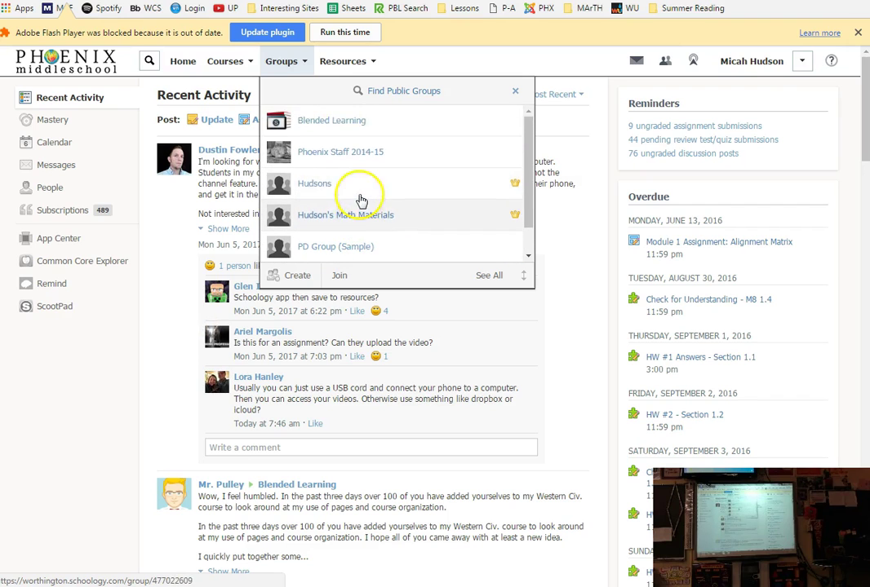
pyautogui.click(228, 63)
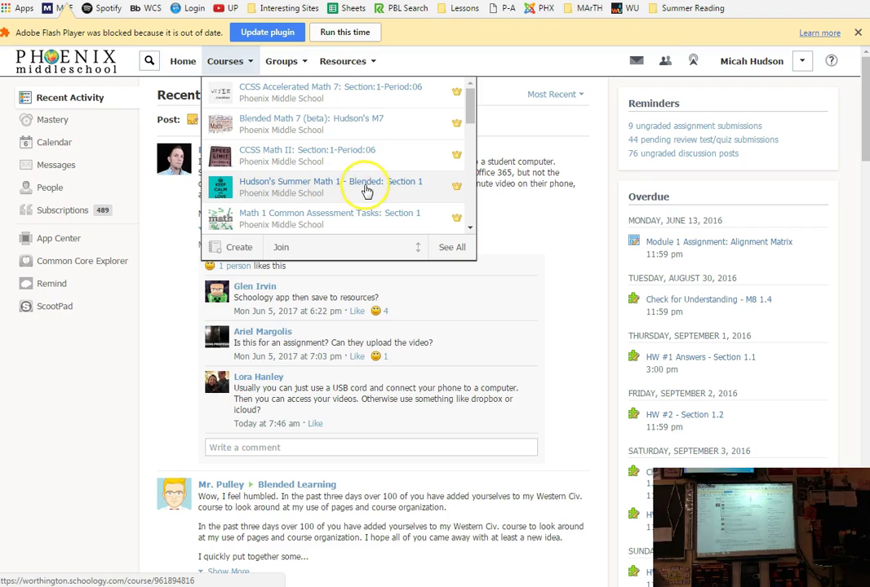
pyautogui.click(277, 185)
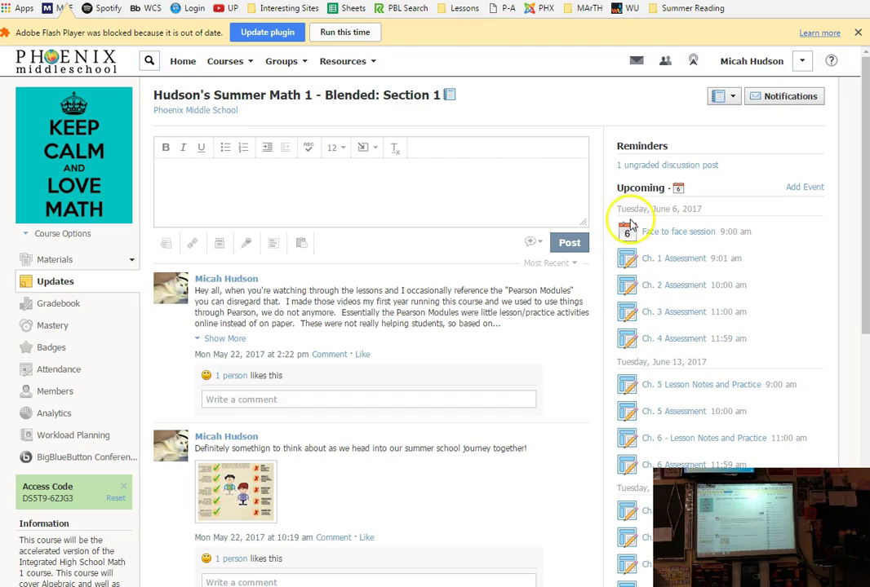
# Step: Open the course calendar beside Upcoming and examine the June 2017 face-to-face session, lesson notes and chapter assessment dates
pyautogui.click(678, 191)
pyautogui.click(704, 97)
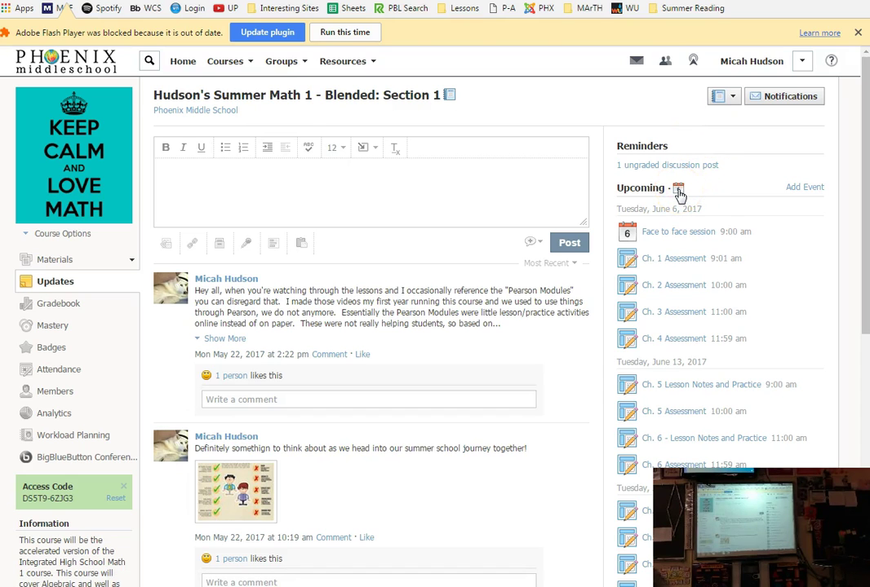
pyautogui.click(679, 193)
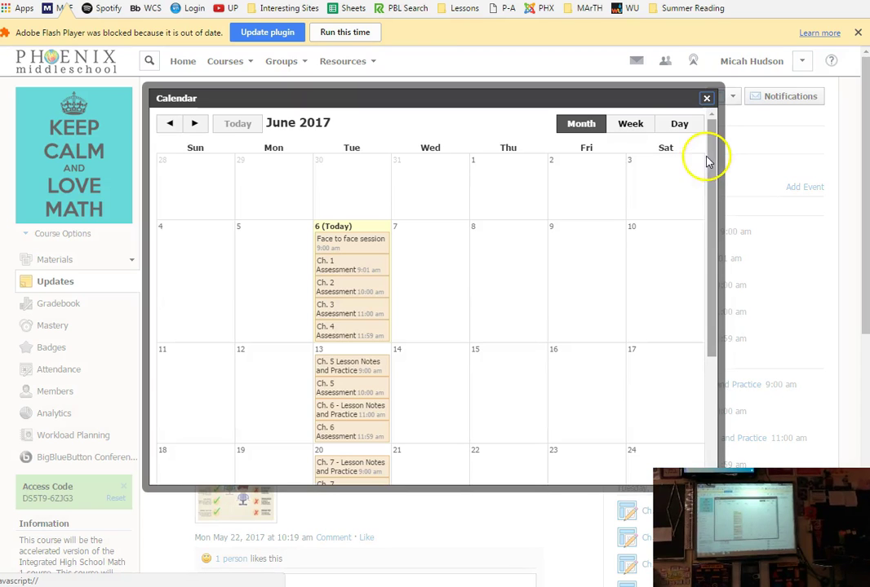
pyautogui.moveTo(716, 159); pyautogui.dragTo(719, 187)
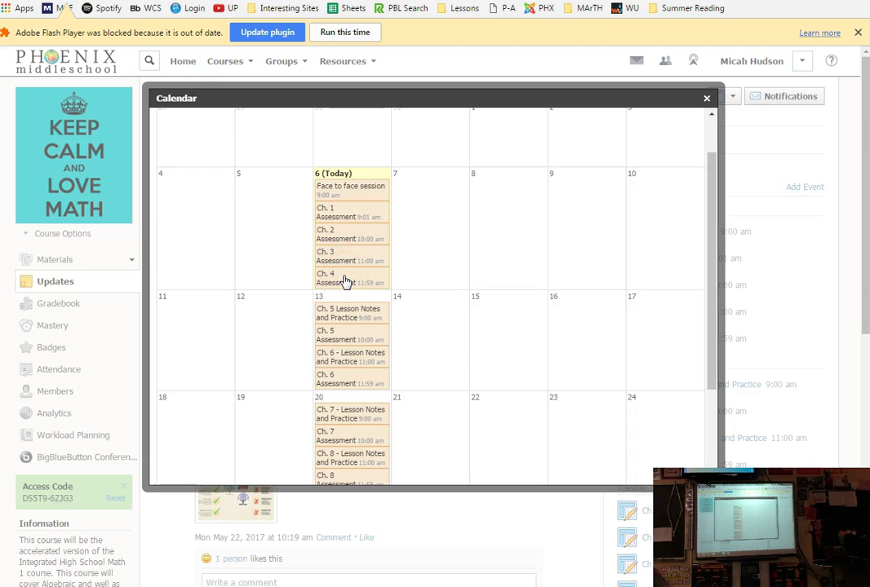
pyautogui.scroll(-3, 346, 282)
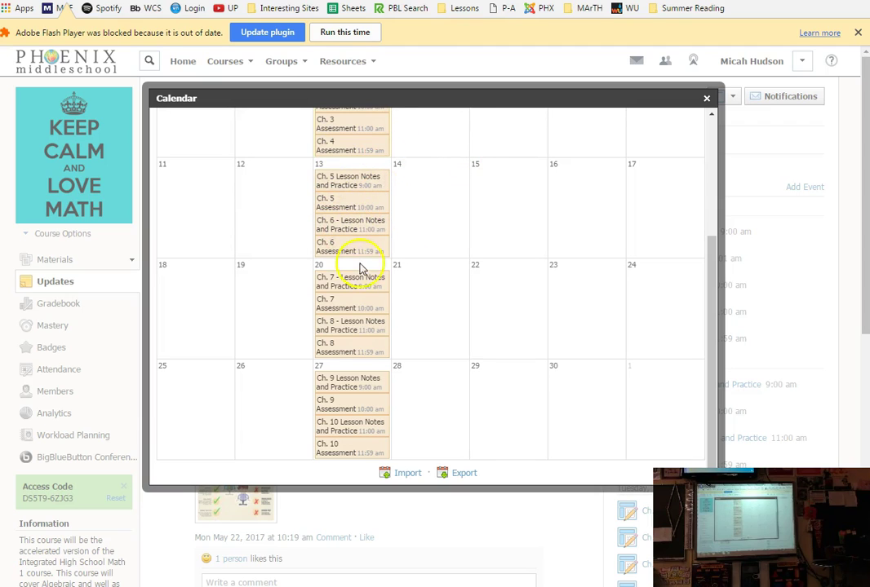
pyautogui.scroll(-1, 395, 300)
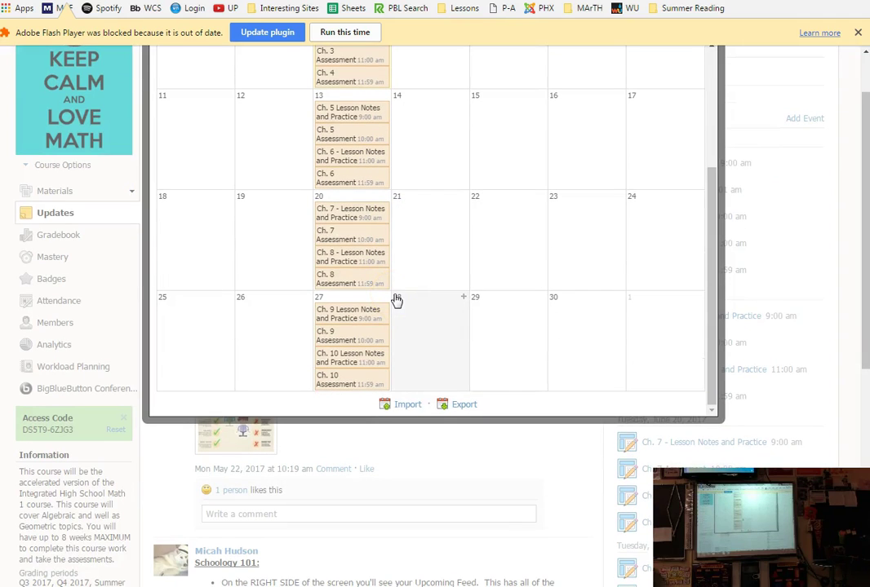
pyautogui.scroll(3, 395, 301)
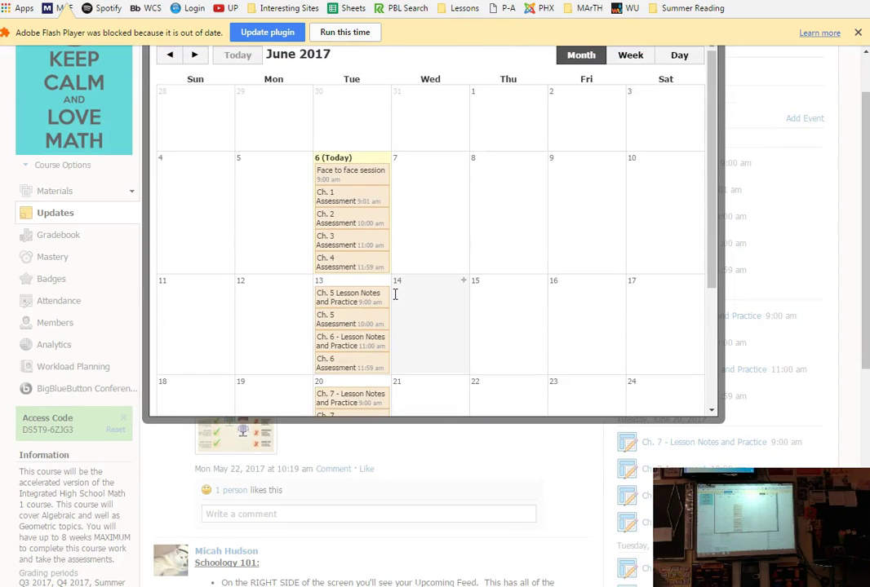
pyautogui.click(383, 303)
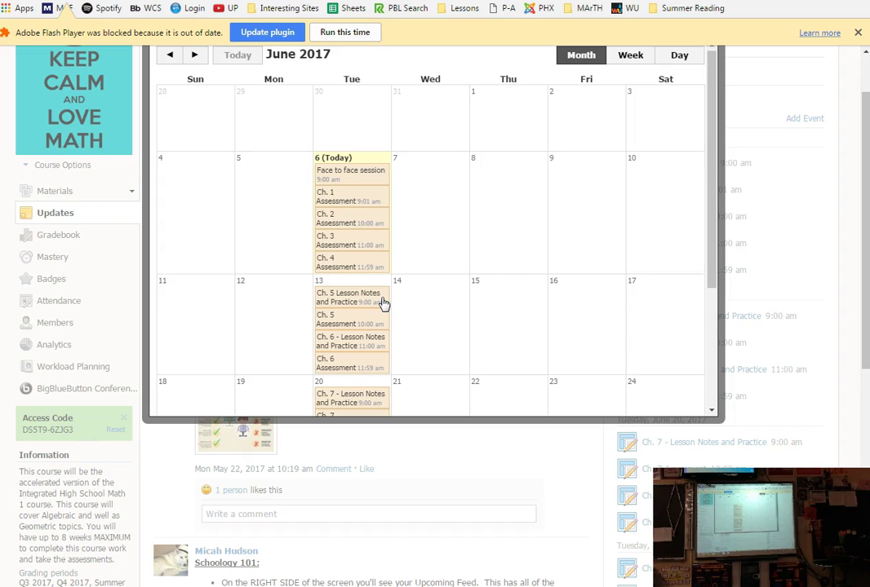
pyautogui.scroll(2, 552, 307)
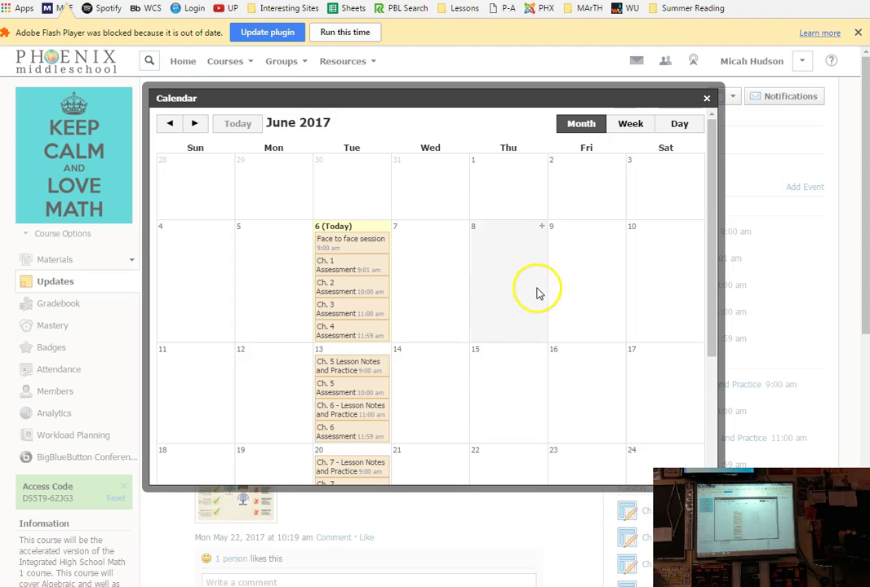
pyautogui.moveTo(712, 202); pyautogui.dragTo(712, 367)
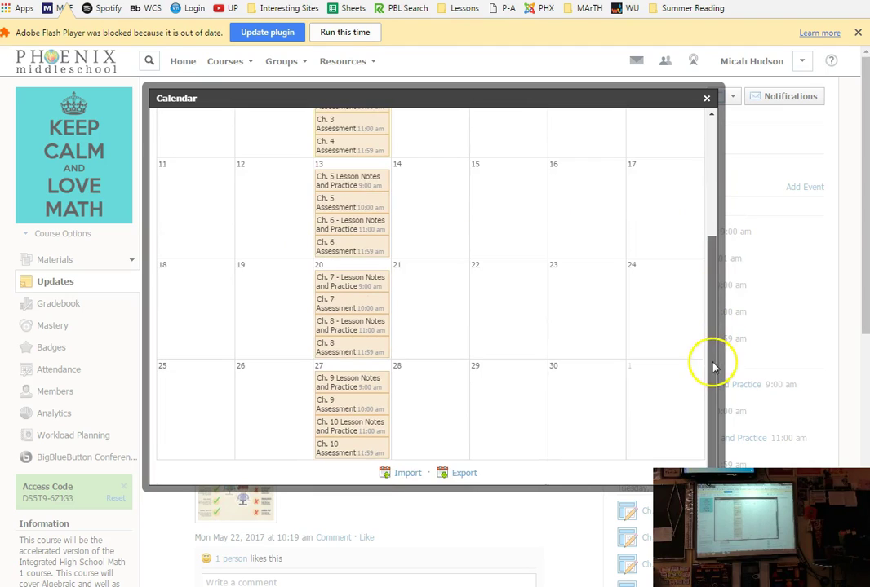
pyautogui.scroll(3, 204, 327)
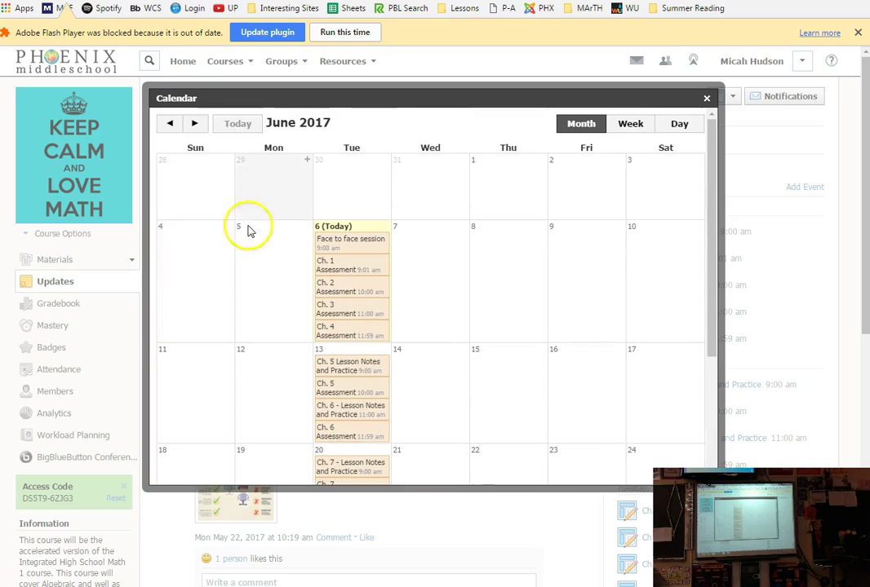
# Step: Advance the calendar to July 2017, review its chapter dates, NO OFFICE HOURS week and course final exam, and close it
pyautogui.click(194, 123)
pyautogui.scroll(-5, 461, 223)
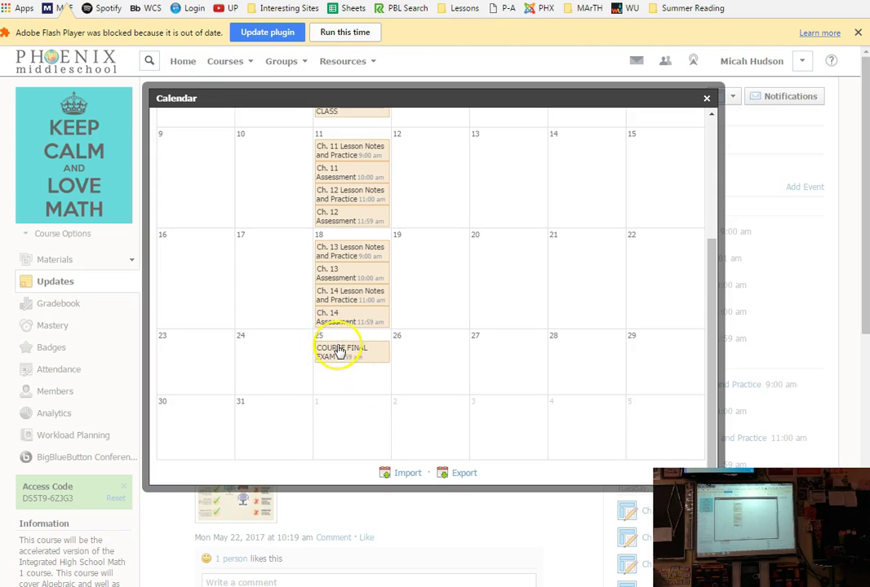
pyautogui.scroll(2, 344, 353)
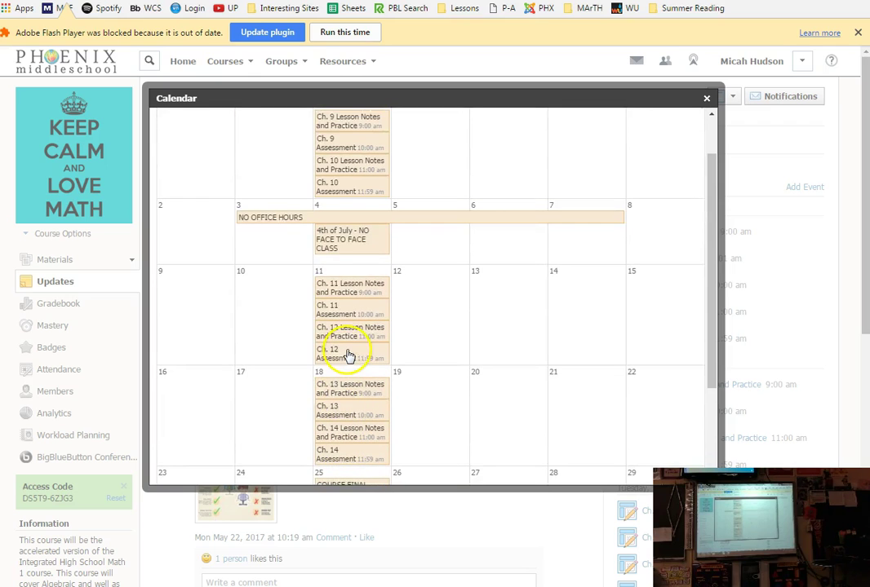
pyautogui.scroll(1, 348, 356)
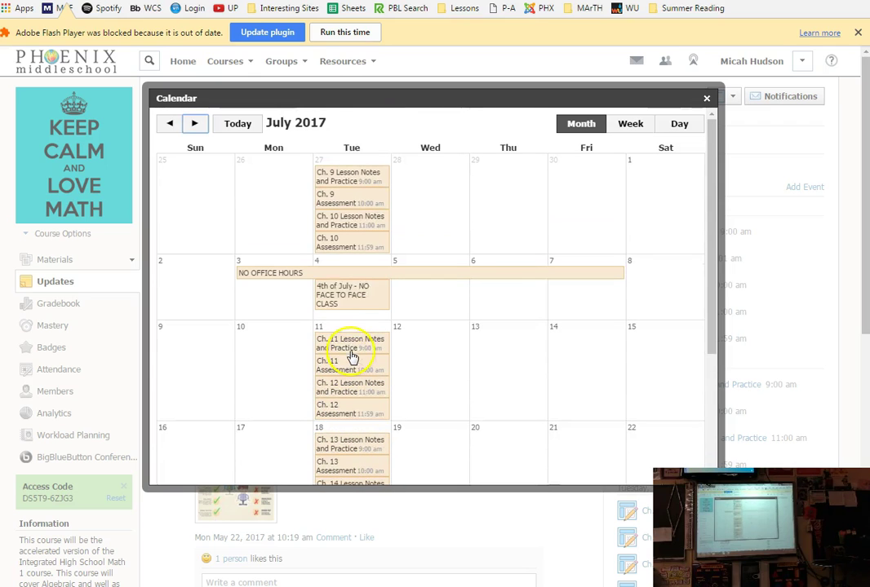
pyautogui.click(243, 322)
pyautogui.click(265, 321)
pyautogui.click(306, 289)
pyautogui.click(308, 298)
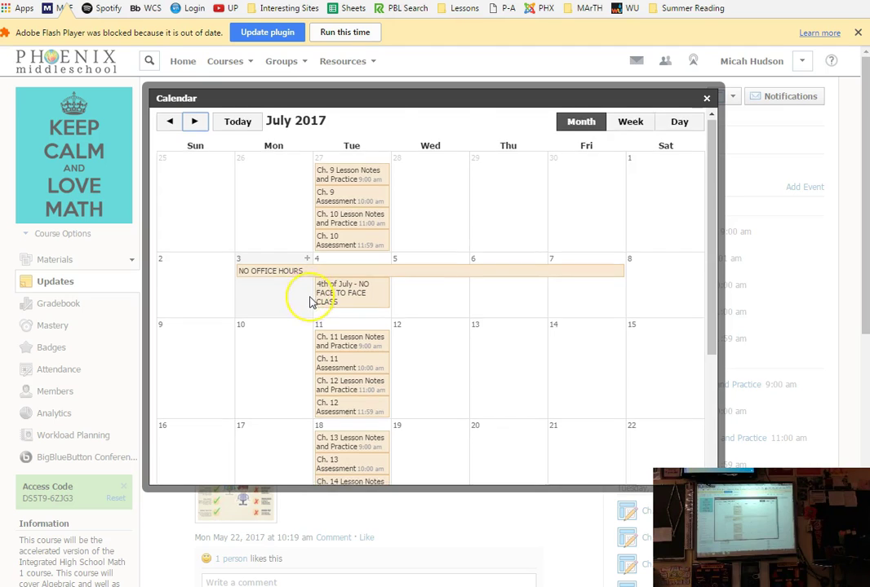
pyautogui.scroll(-2, 311, 304)
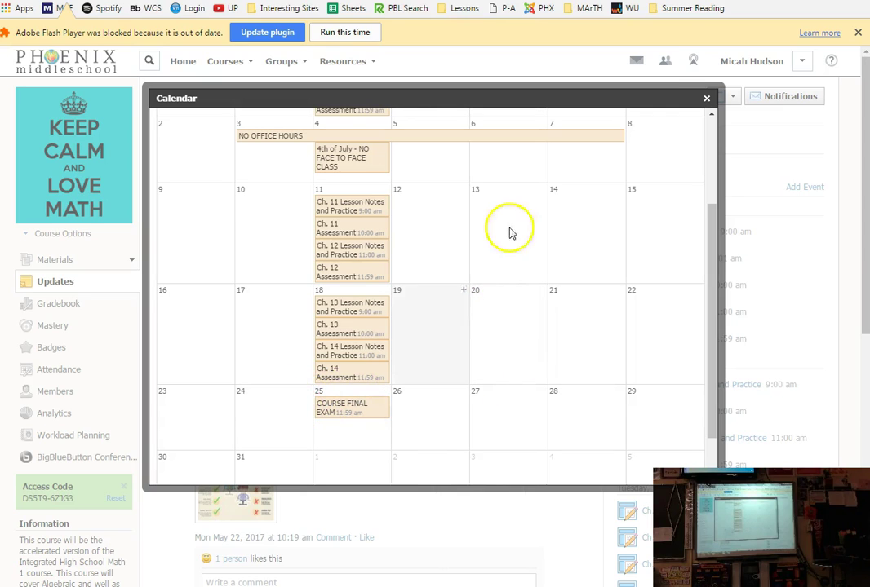
pyautogui.click(706, 99)
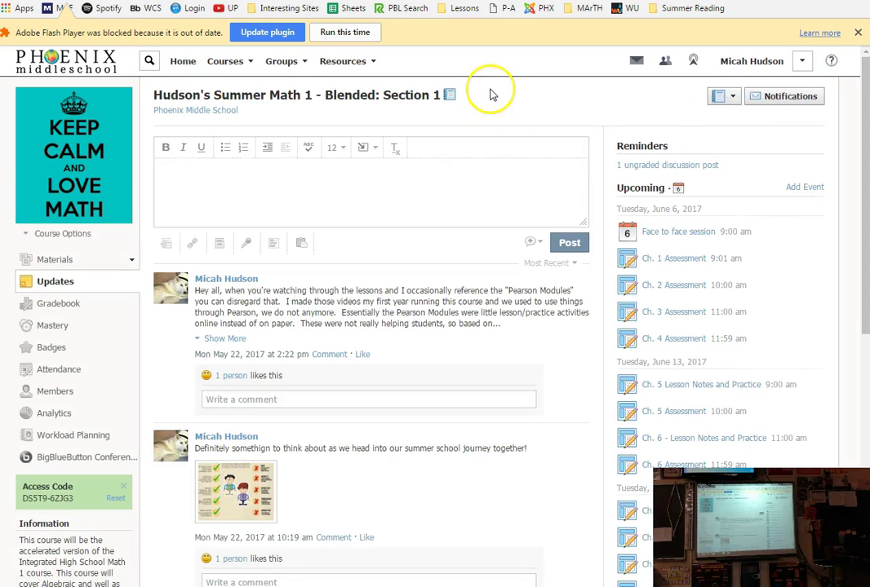
# Step: Look through the older posts in the course updates, including the Schoology 101 post
pyautogui.moveTo(64, 208)
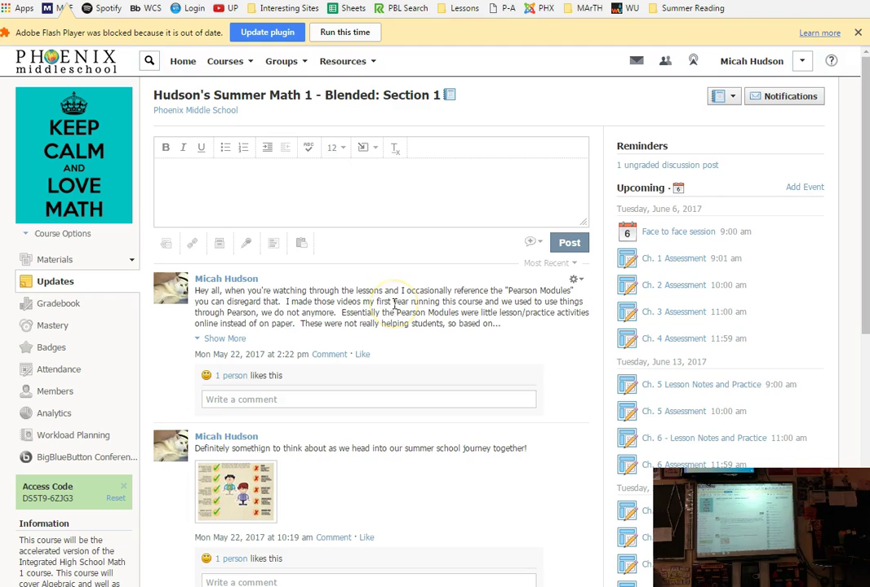
pyautogui.scroll(-6, 473, 320)
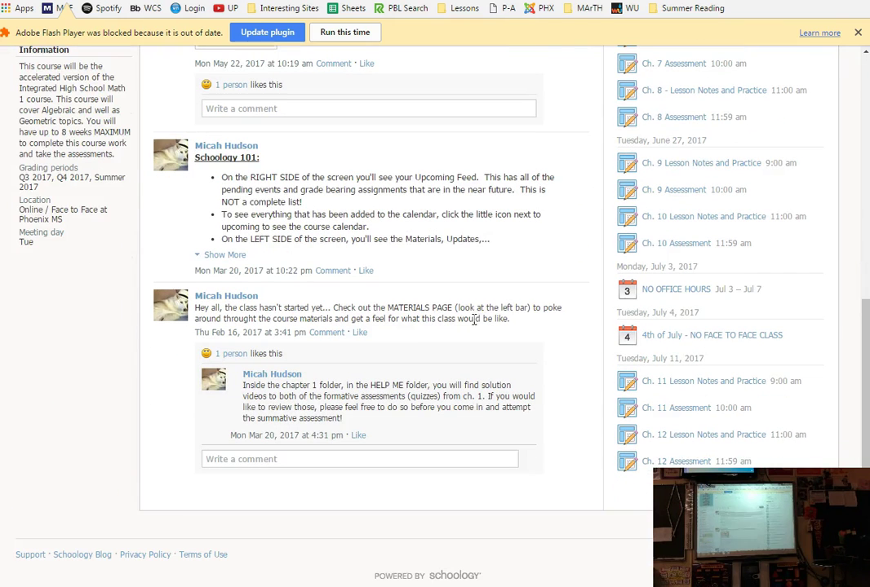
# Step: Expand the full text of the Schoology 101 and Pearson Modules posts in the course updates, and dismiss the Flash Player warning
pyautogui.click(233, 254)
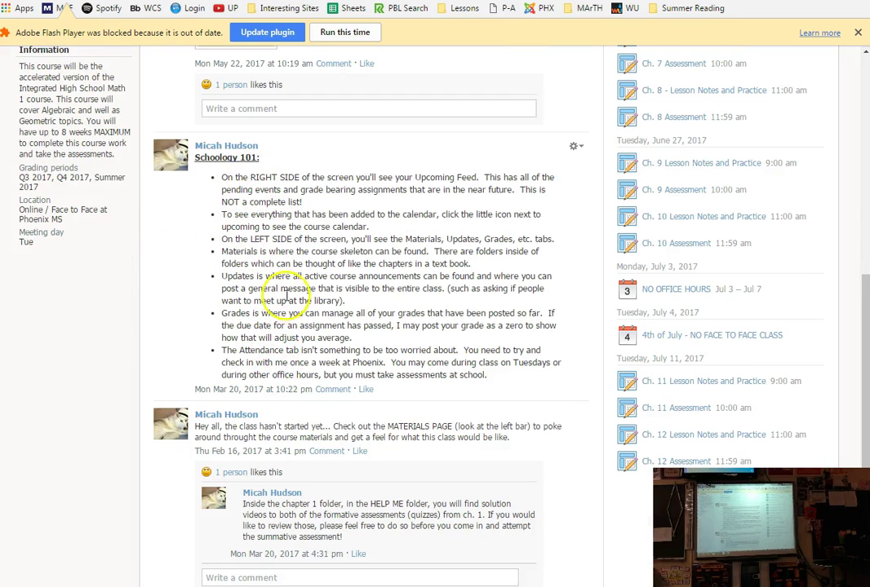
pyautogui.scroll(4, 303, 379)
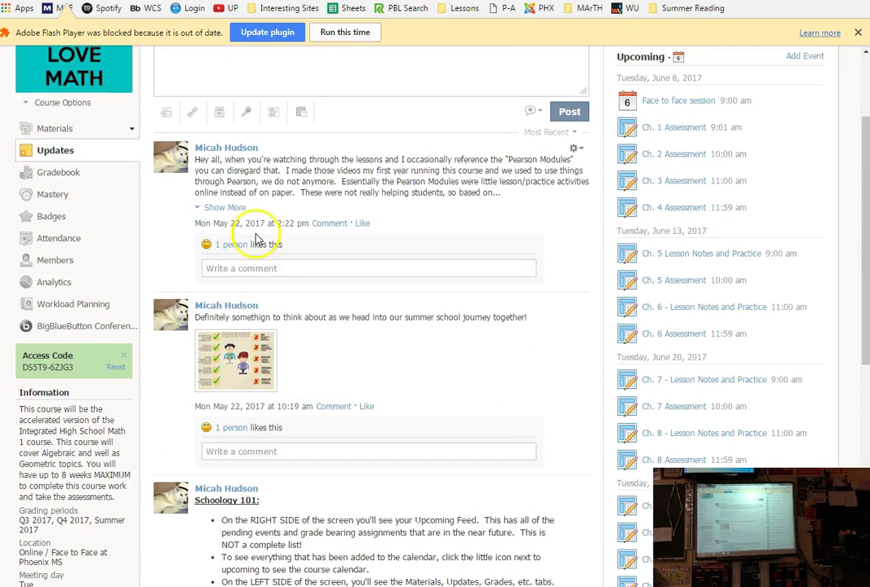
pyautogui.click(214, 214)
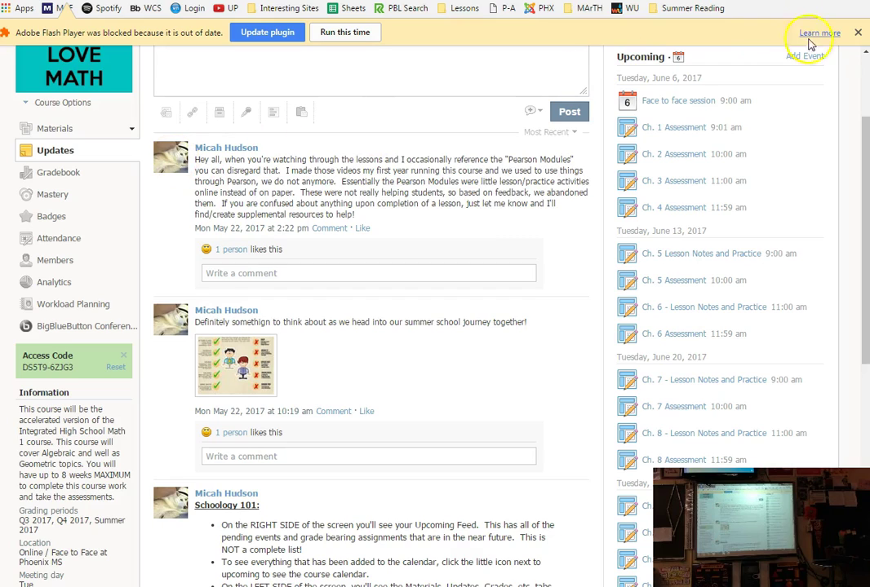
pyautogui.click(857, 33)
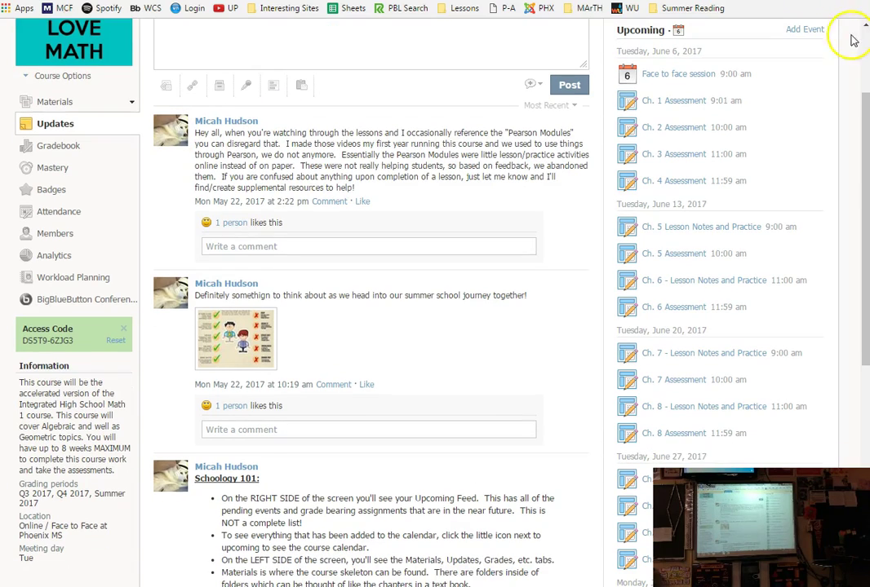
# Step: Enlarge the How to Survive Summer School infographic in the updates, read through its do and don't tips, and close it
pyautogui.click(270, 351)
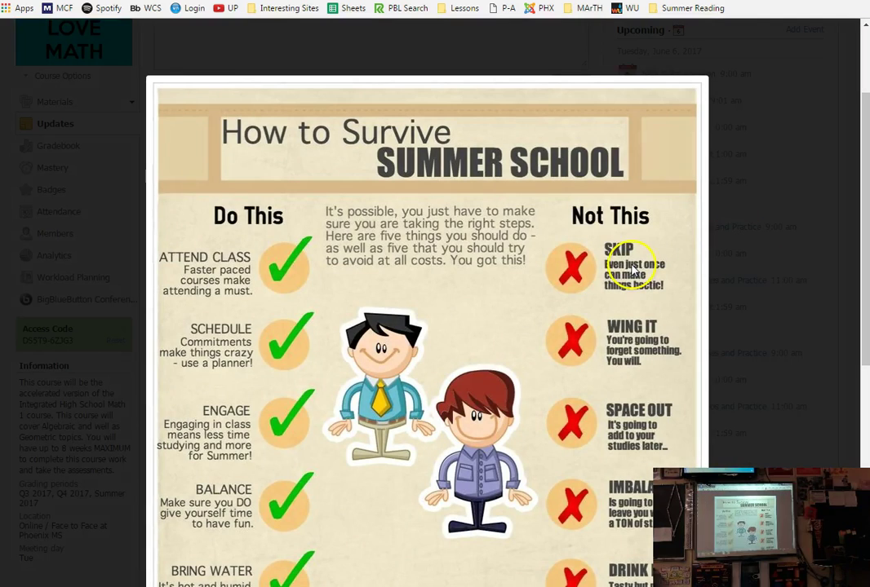
pyautogui.scroll(-2, 629, 271)
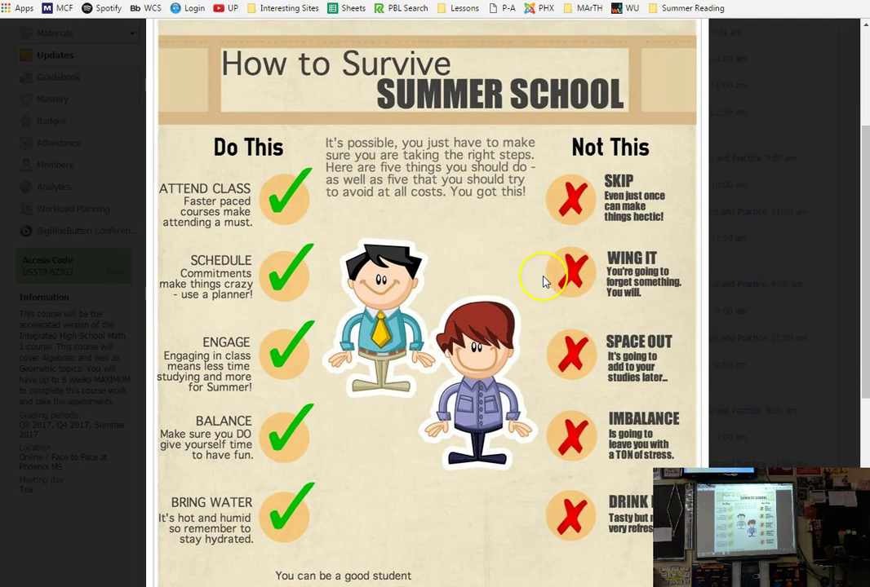
pyautogui.scroll(-2, 545, 281)
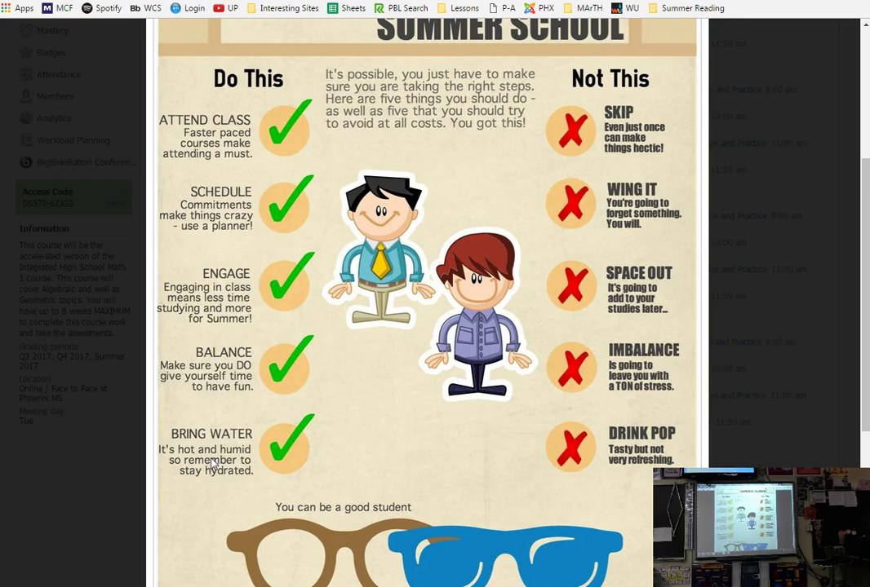
pyautogui.click(225, 461)
pyautogui.click(225, 457)
pyautogui.scroll(-3, 225, 453)
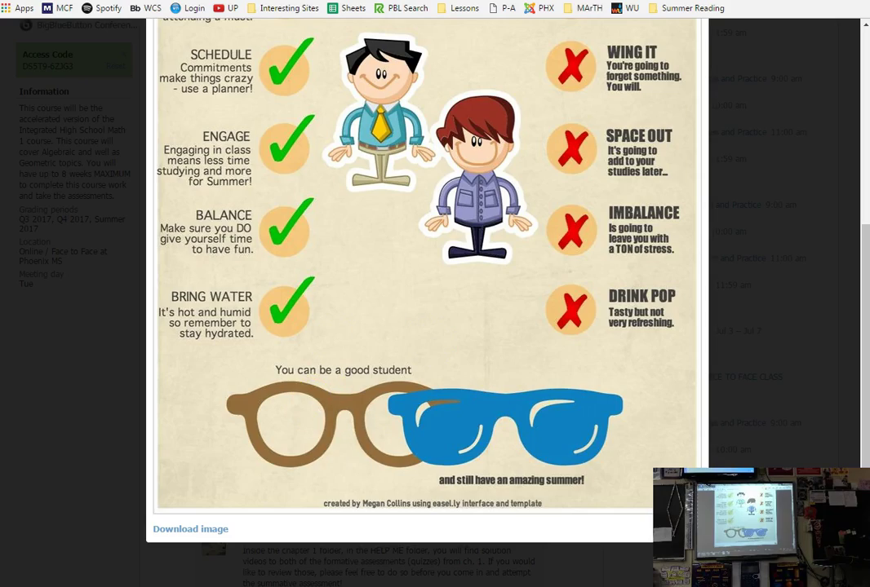
pyautogui.press('Escape')
pyautogui.scroll(5, 269, 274)
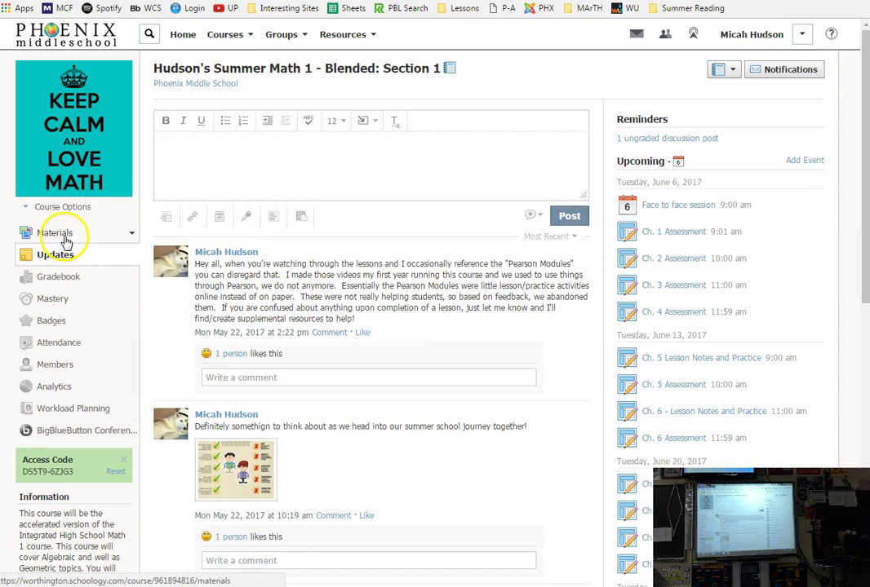
# Step: Create a BigBlueButton conference for the course named "Test!", starting 06/06/2017 at 8:43
pyautogui.click(65, 238)
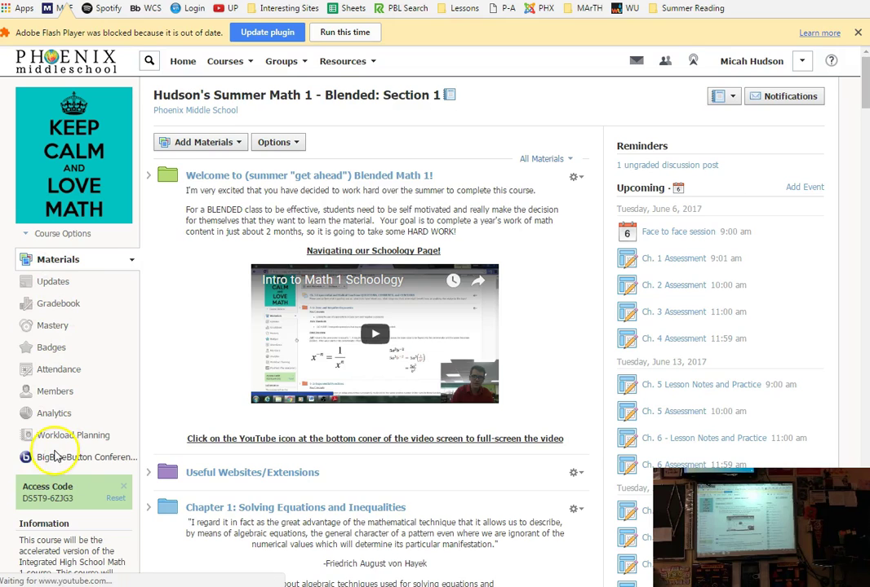
pyautogui.click(56, 457)
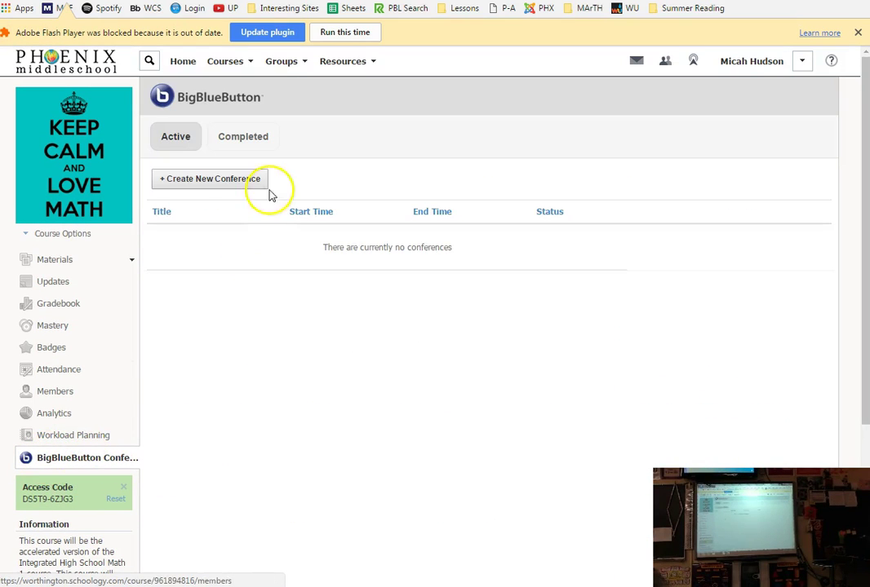
pyautogui.click(228, 180)
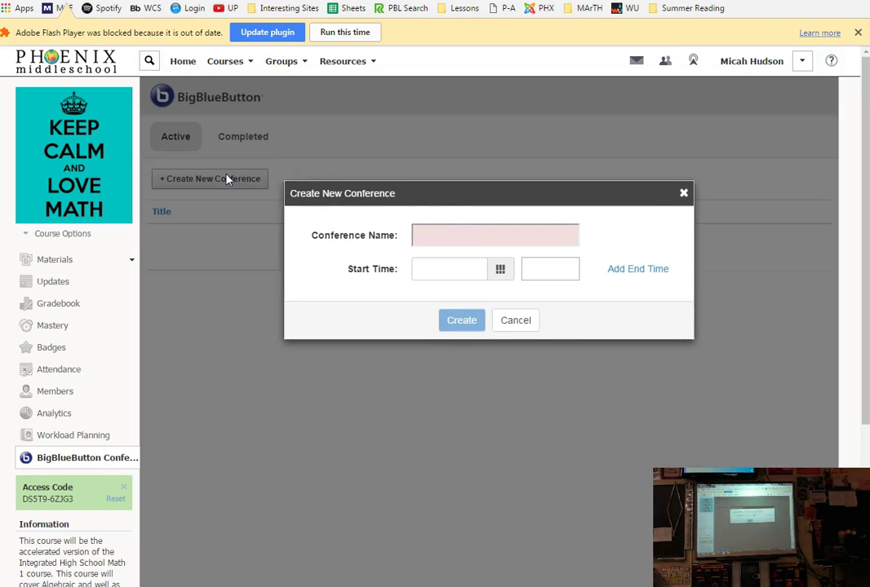
pyautogui.click(472, 239)
pyautogui.write('Te')
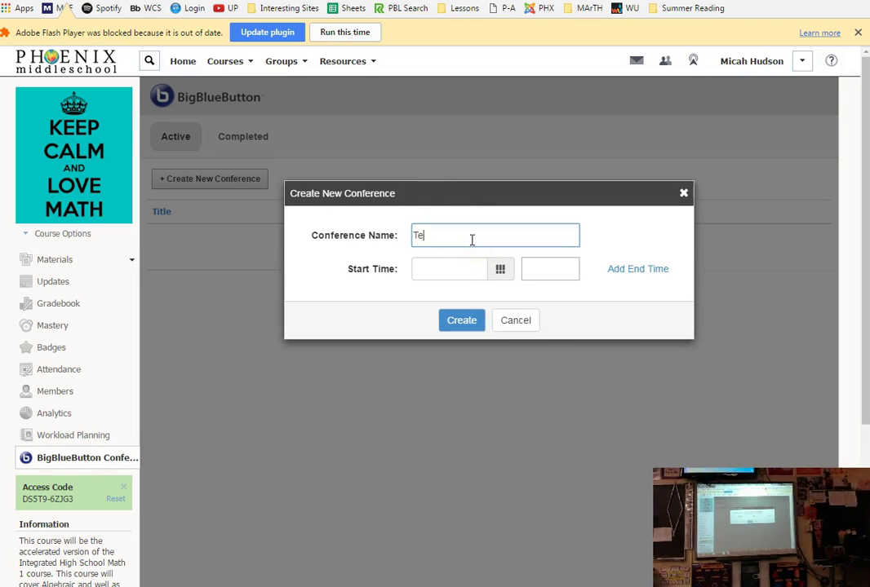
pyautogui.write('st!')
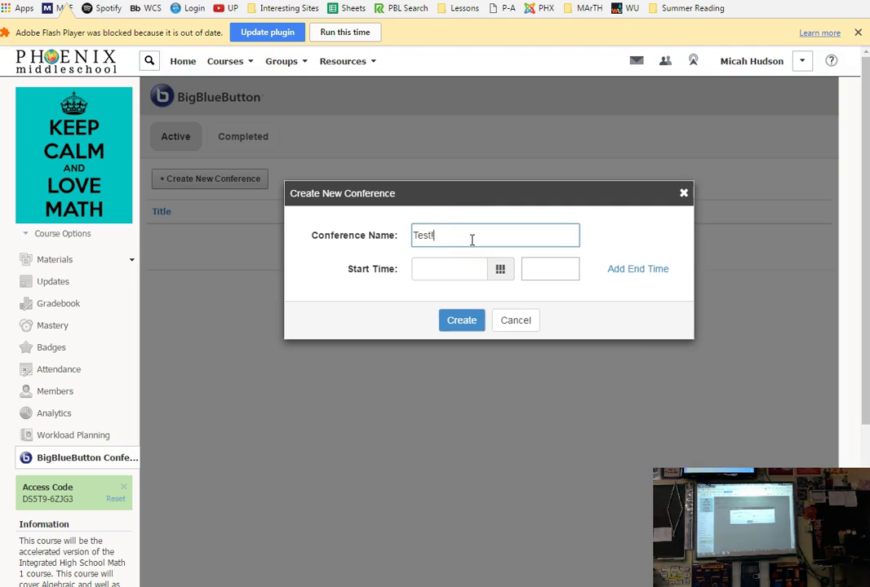
pyautogui.click(500, 270)
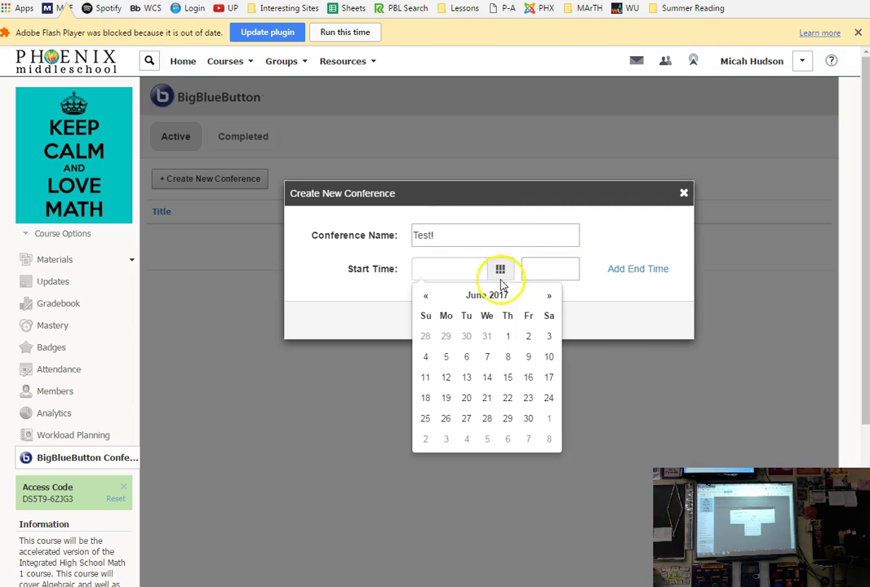
pyautogui.click(466, 356)
pyautogui.click(536, 265)
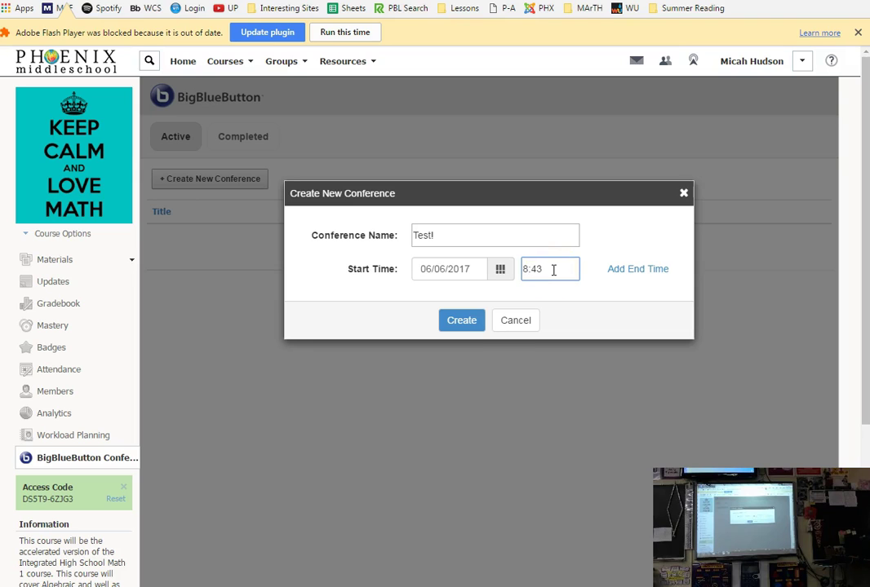
pyautogui.click(465, 323)
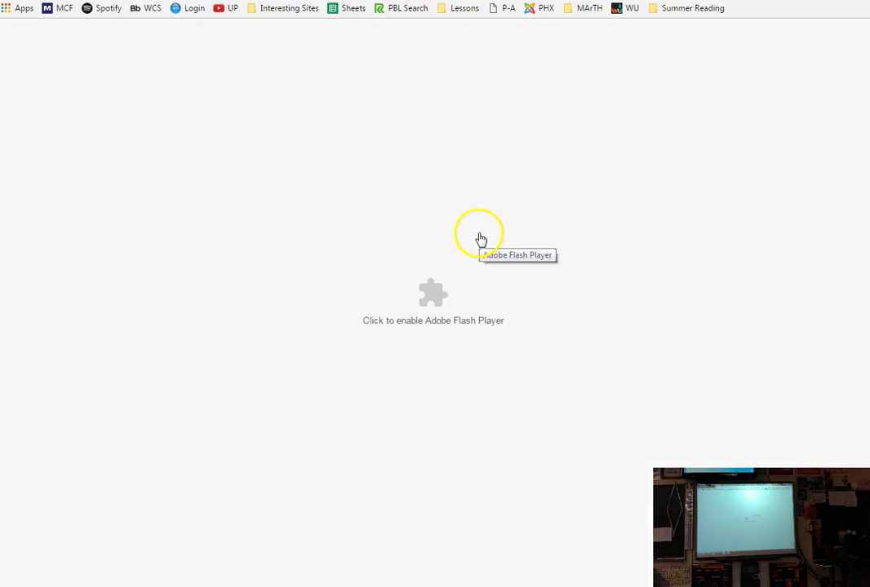
# Step: Try to enable Adobe Flash Player for the conference, and return to the course's conference list
pyautogui.click(420, 288)
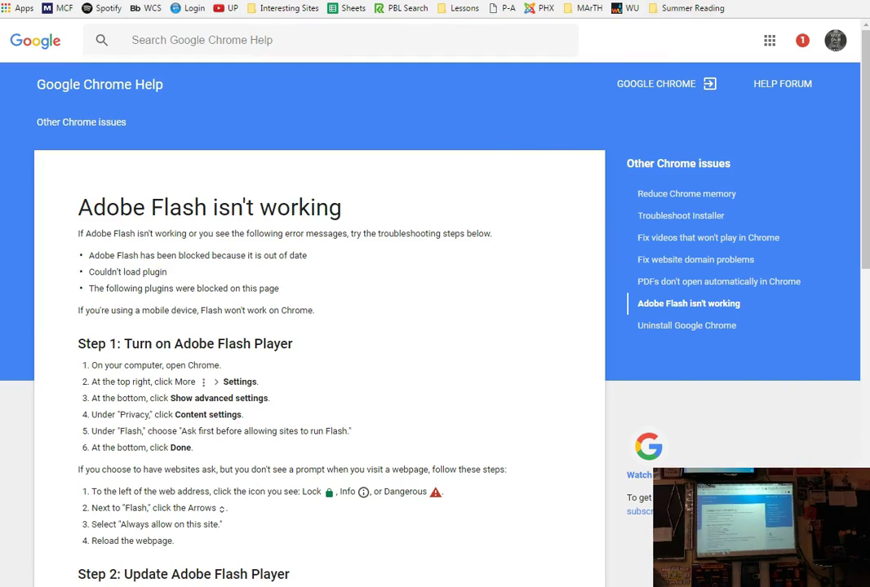
pyautogui.click(65, 3)
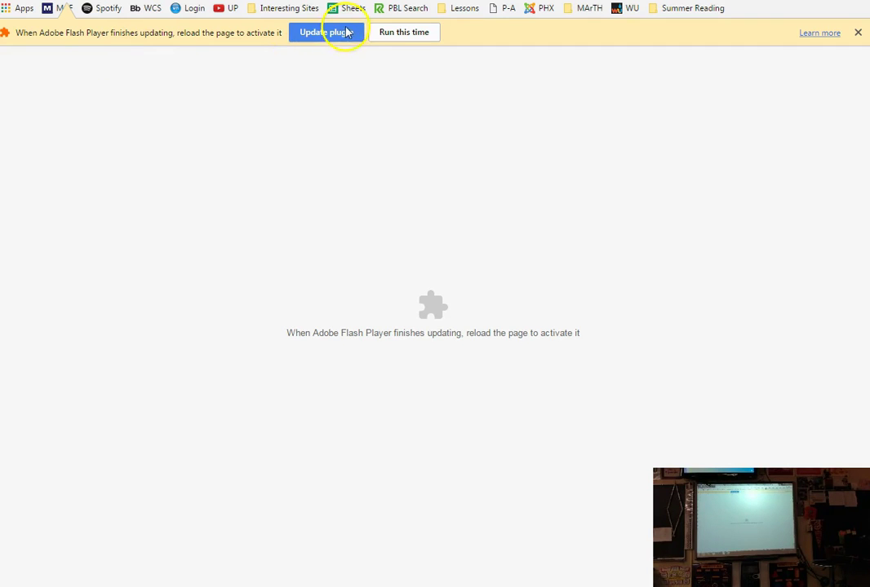
pyautogui.click(857, 34)
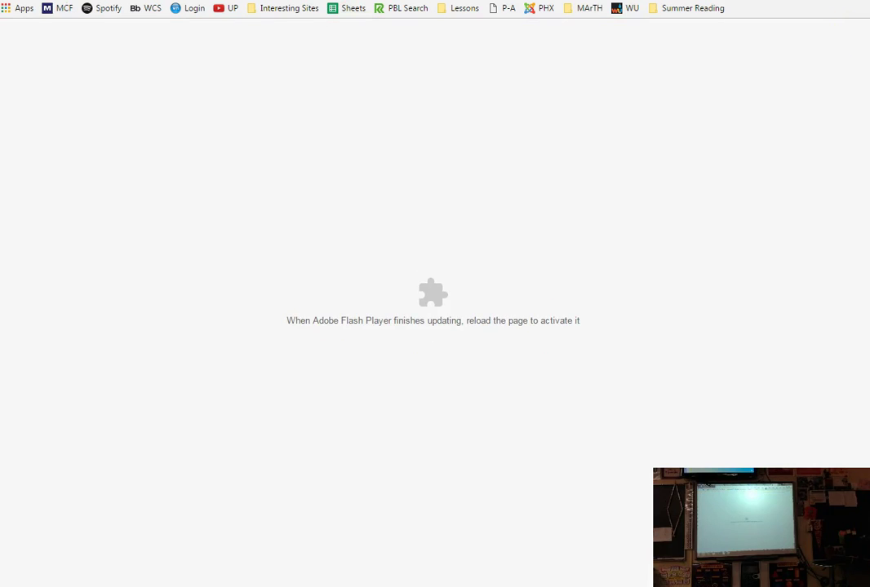
pyautogui.hotkey('alt', 'Left')
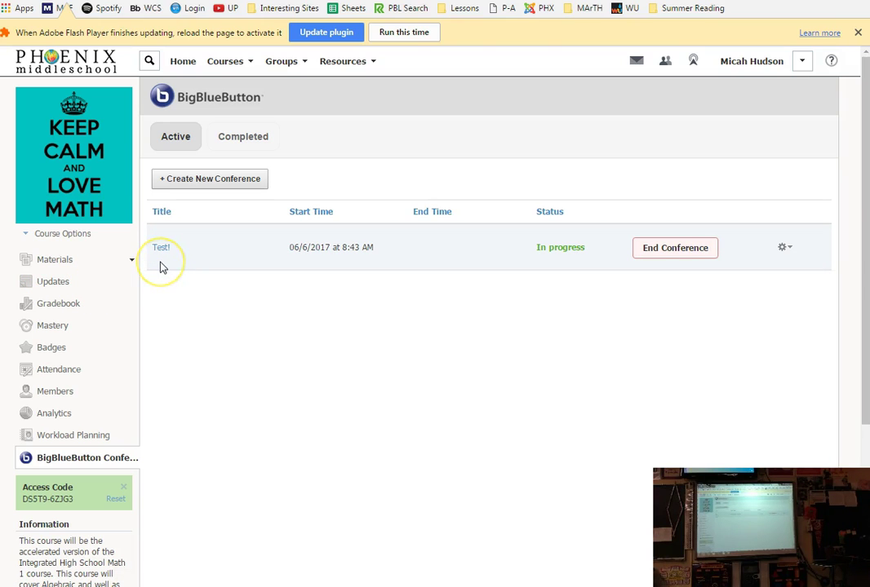
# Step: End the Test! conference in the active BigBlueButton conferences
pyautogui.click(158, 287)
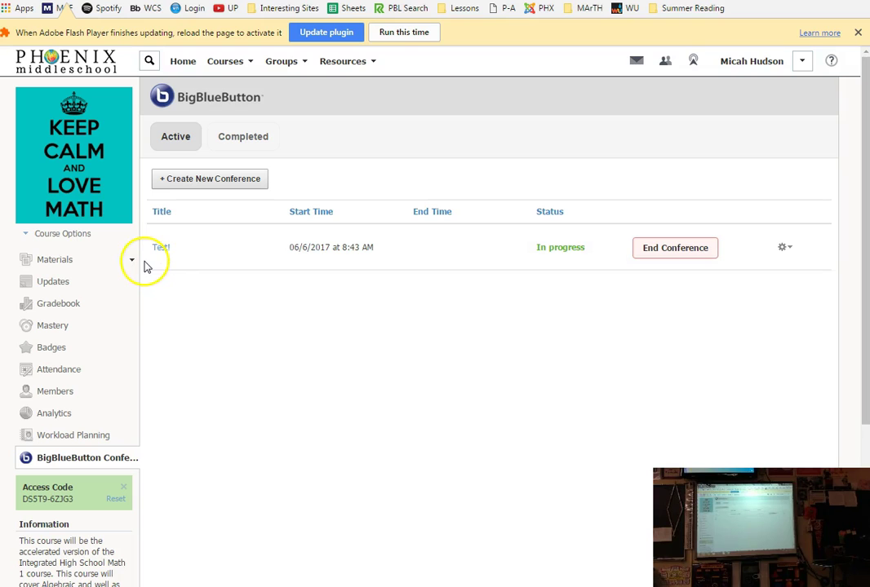
pyautogui.click(666, 255)
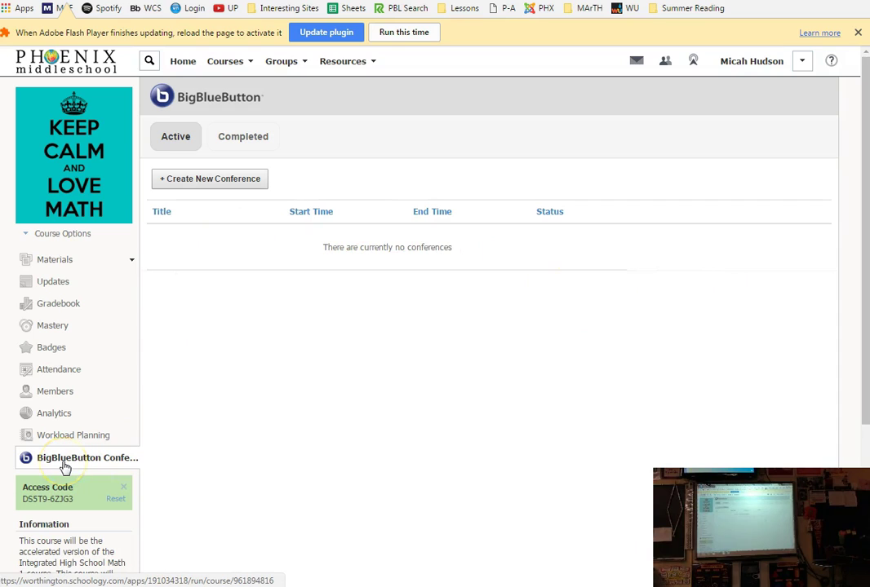
pyautogui.click(114, 438)
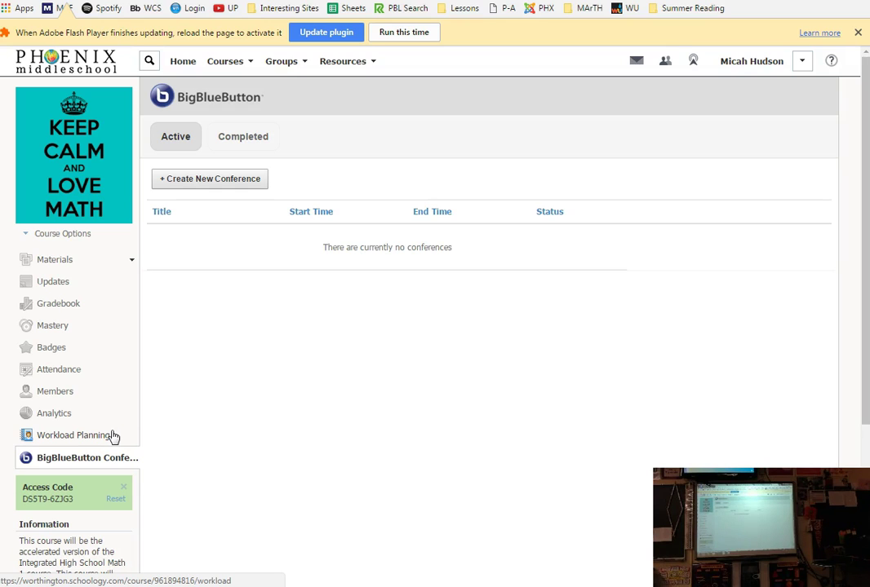
pyautogui.click(96, 461)
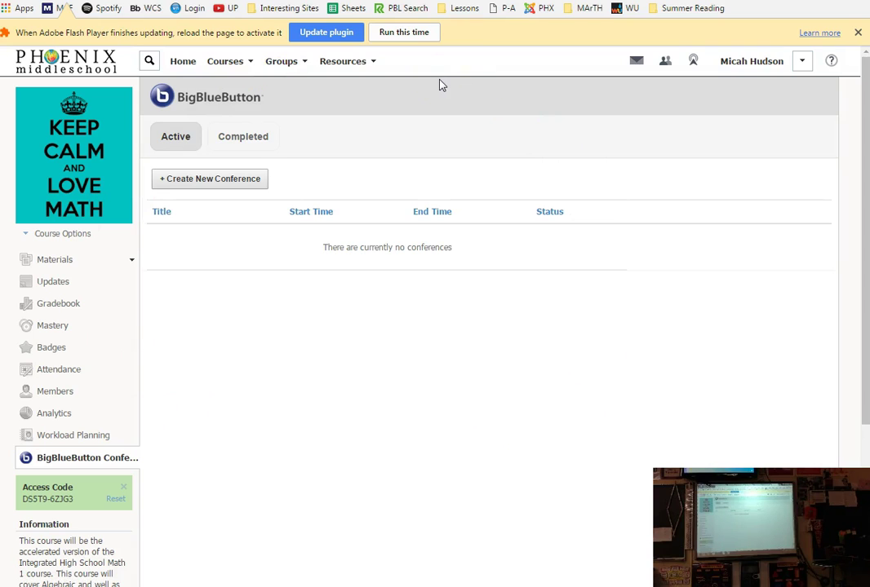
# Step: Browse the chapter folders in the course materials and open Chapter 4: Systems of Equations and Inequalities
pyautogui.click(61, 266)
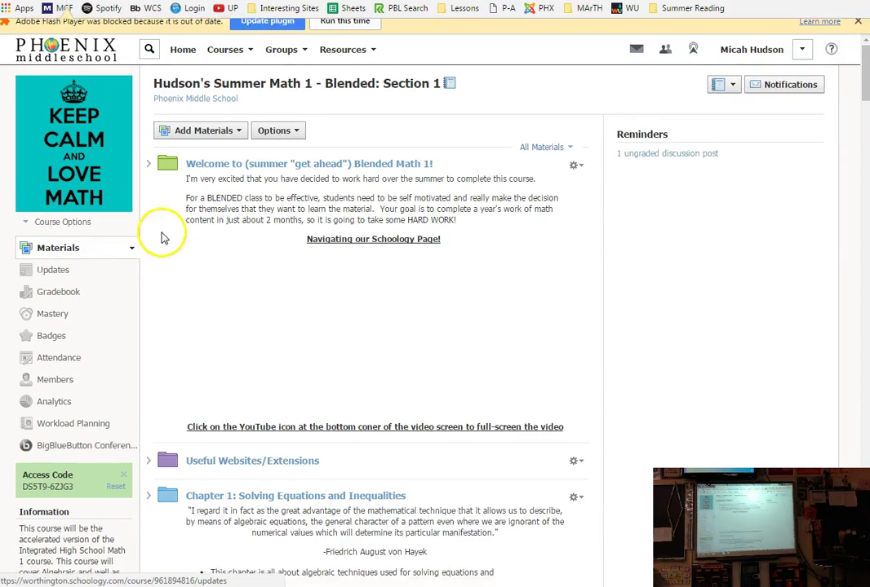
pyautogui.scroll(-16, 460, 367)
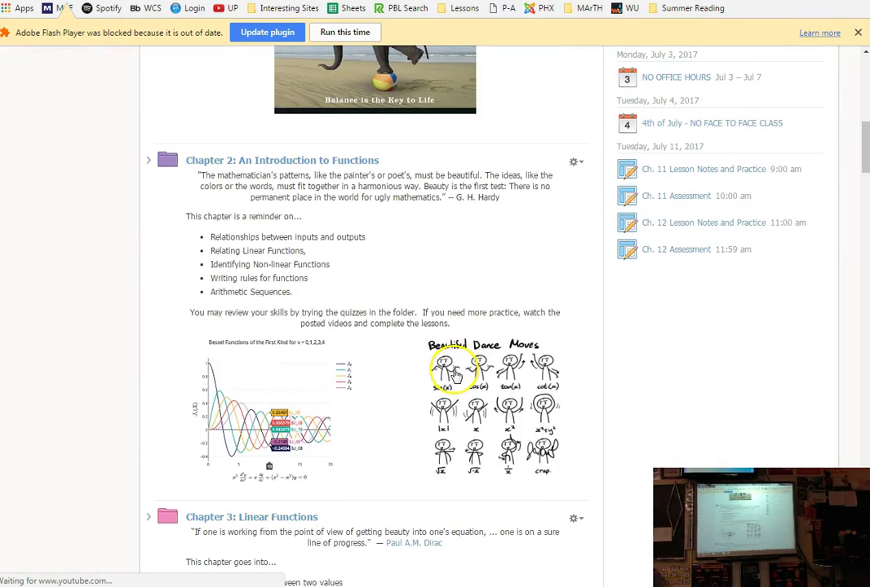
pyautogui.scroll(-5, 453, 374)
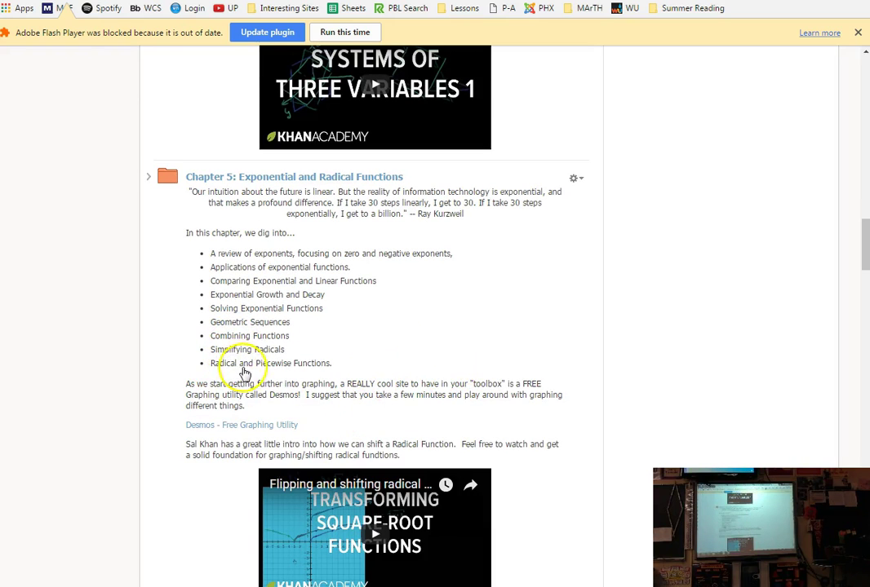
pyautogui.scroll(4, 241, 363)
pyautogui.click(263, 267)
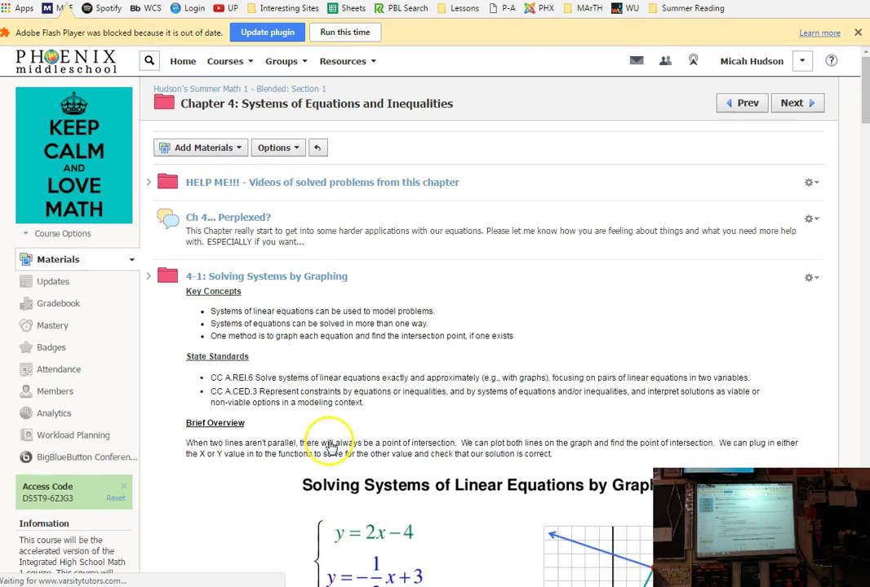
pyautogui.scroll(-1, 132, 402)
pyautogui.scroll(1, 263, 237)
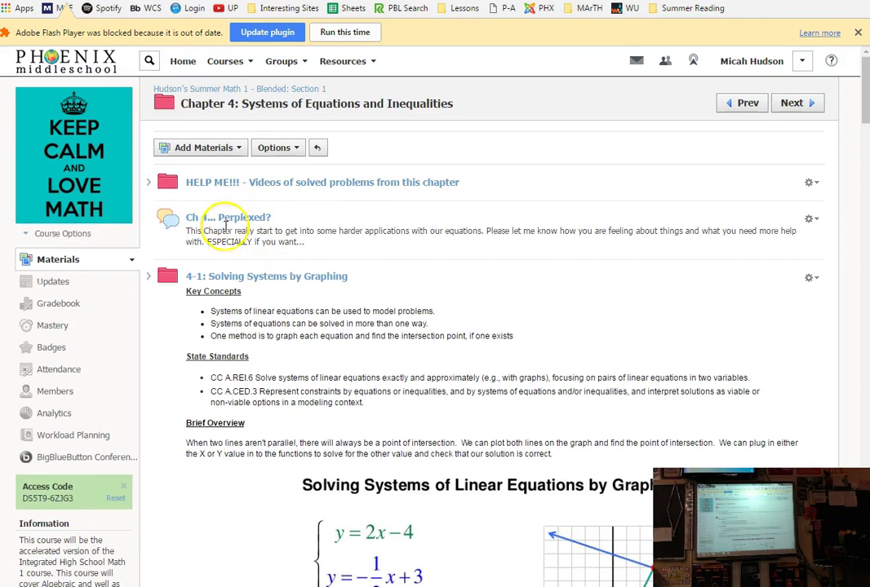
# Step: Play the Chemical Solutions video from the chapter's HELP ME!!! folder in full screen, then pause it and return to the folder page
pyautogui.click(257, 183)
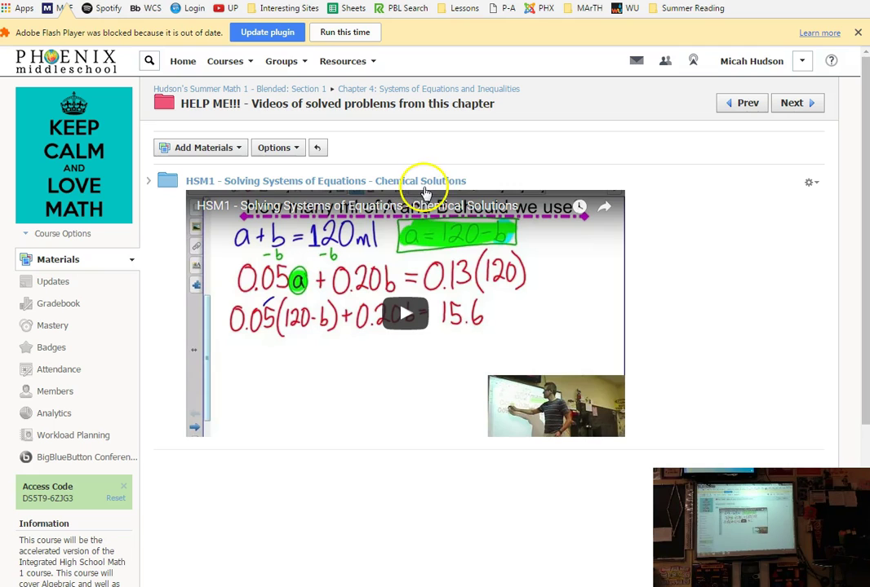
pyautogui.click(408, 319)
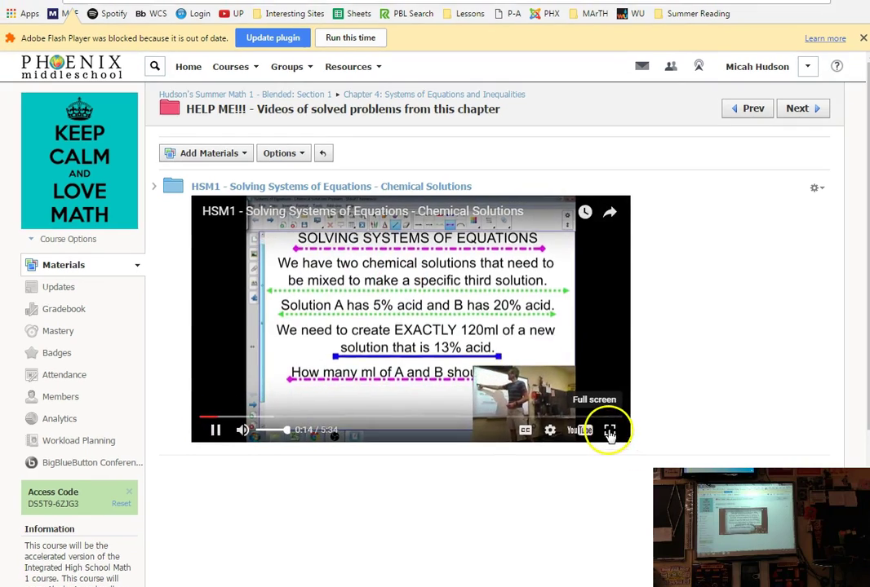
pyautogui.click(603, 425)
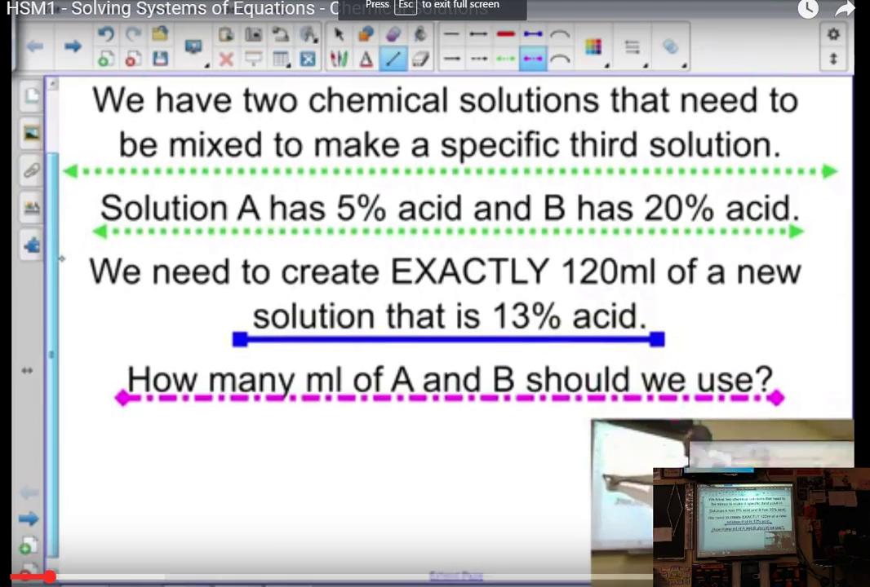
pyautogui.click(433, 310)
pyautogui.press('Escape')
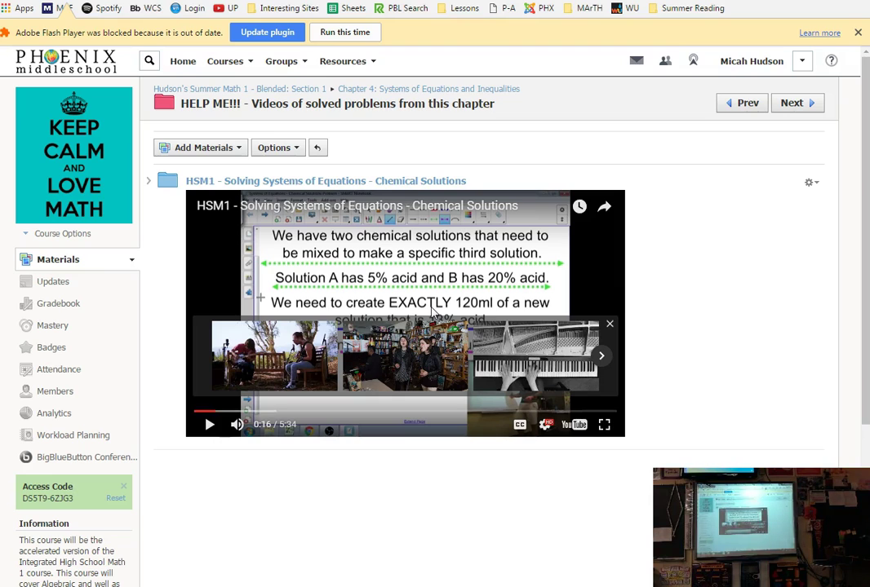
pyautogui.click(609, 326)
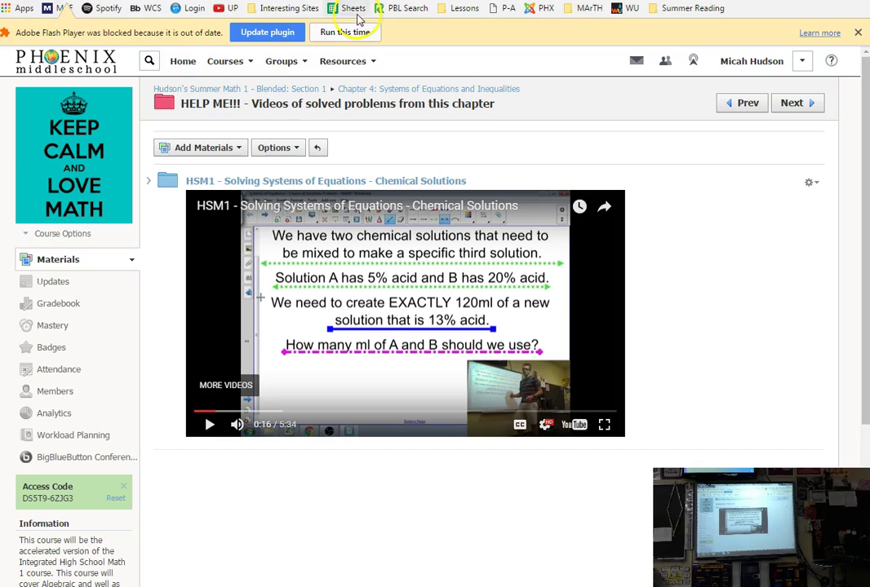
# Step: Return to Chapter 4 and review the overviews of lesson folders 4-1, 4-2 and 4-3
pyautogui.click(505, 90)
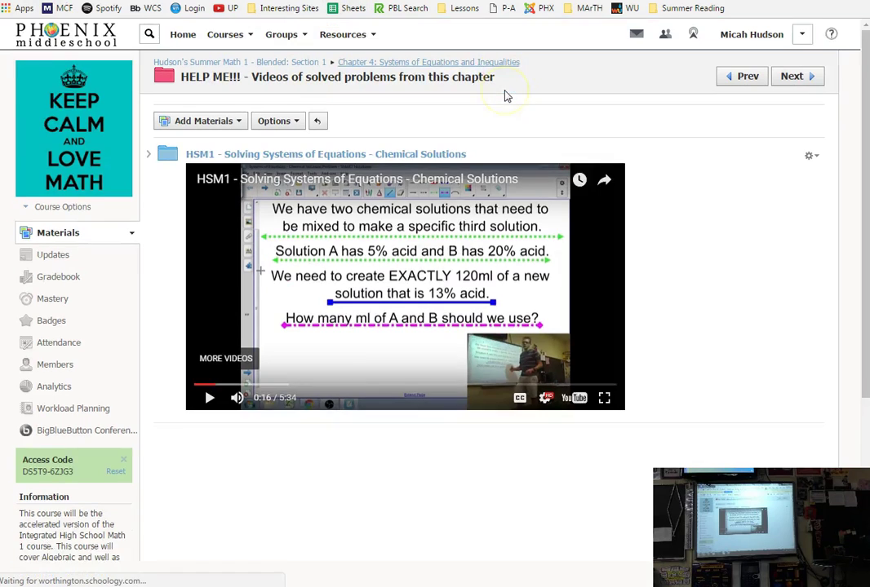
pyautogui.scroll(-3, 302, 432)
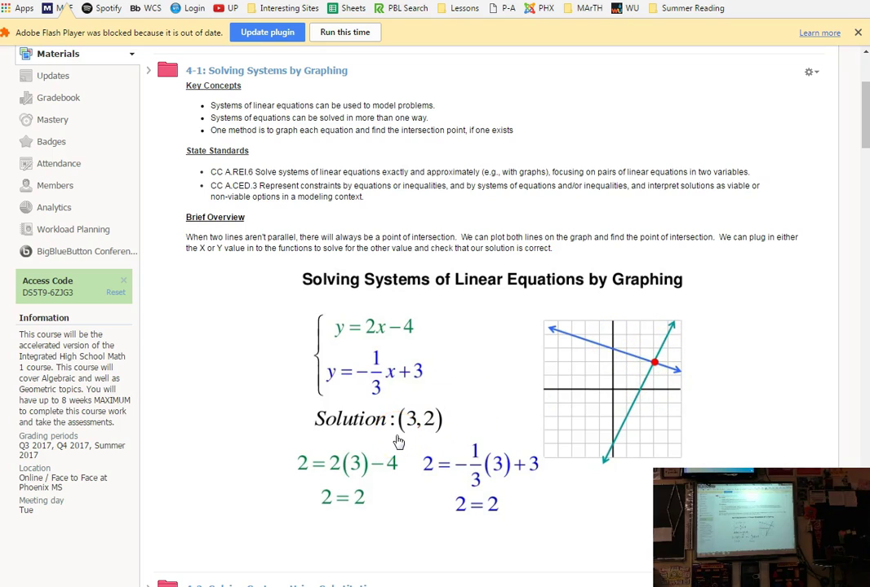
pyautogui.scroll(-7, 397, 394)
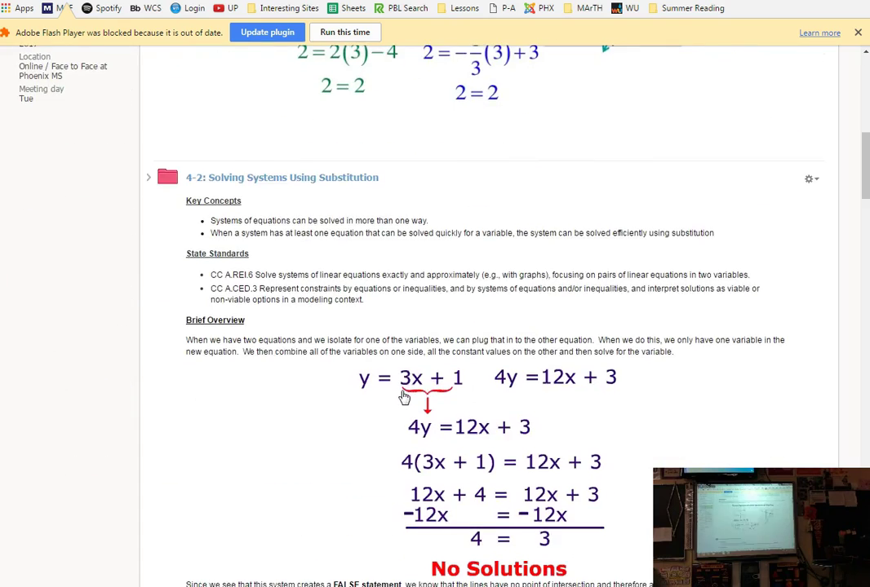
pyautogui.scroll(1, 337, 261)
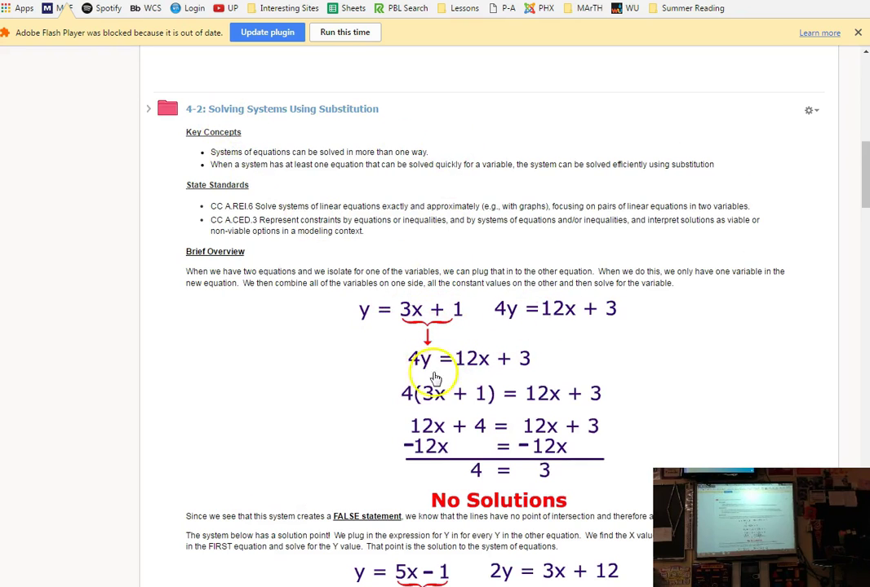
pyautogui.scroll(-3, 208, 380)
pyautogui.scroll(-8, 214, 383)
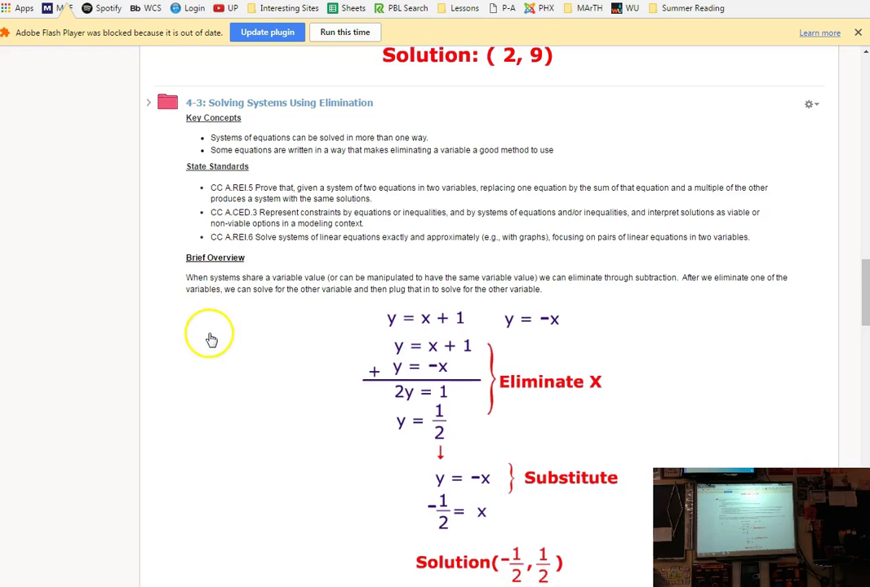
pyautogui.scroll(-2, 210, 332)
pyautogui.scroll(16, 198, 322)
pyautogui.scroll(10, 191, 343)
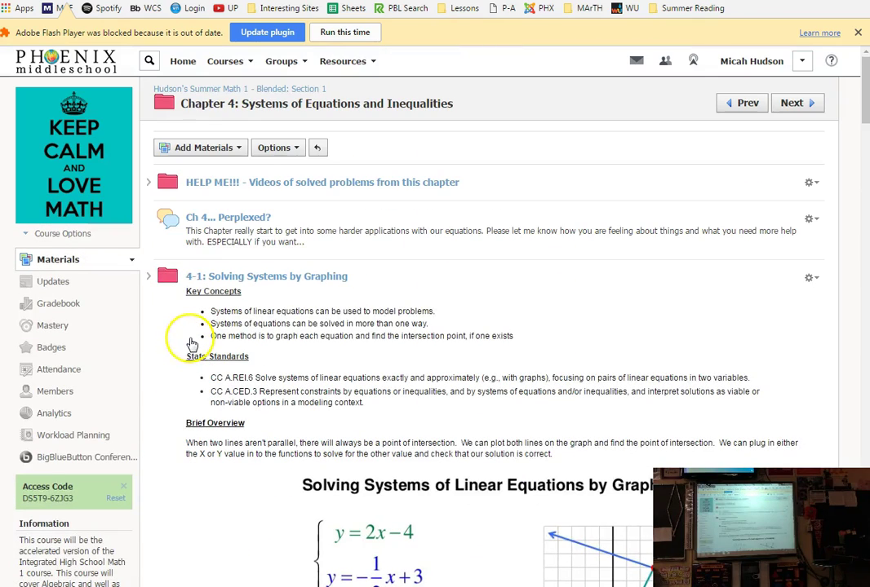
# Step: Go back to the course's full materials list and open the Chapter 5: Exponential and Radical Functions folder
pyautogui.click(259, 88)
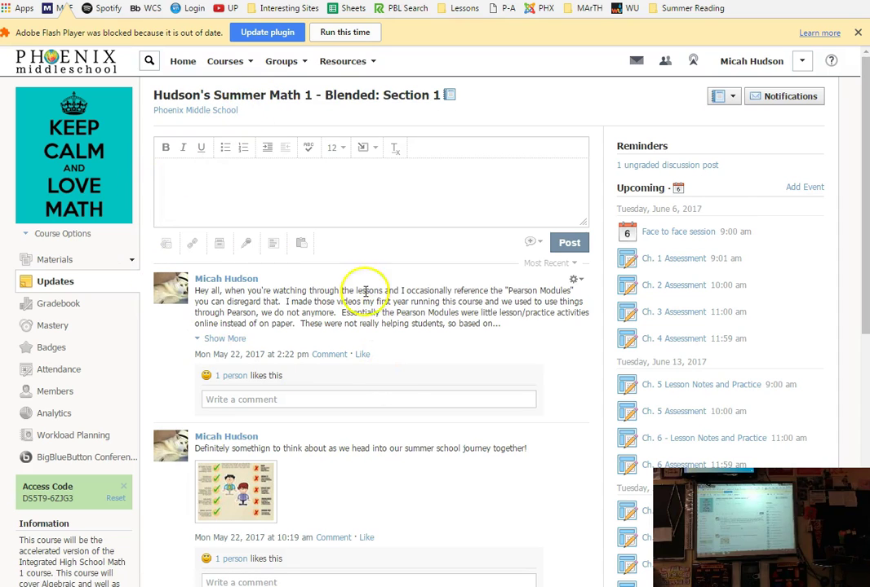
pyautogui.click(29, 259)
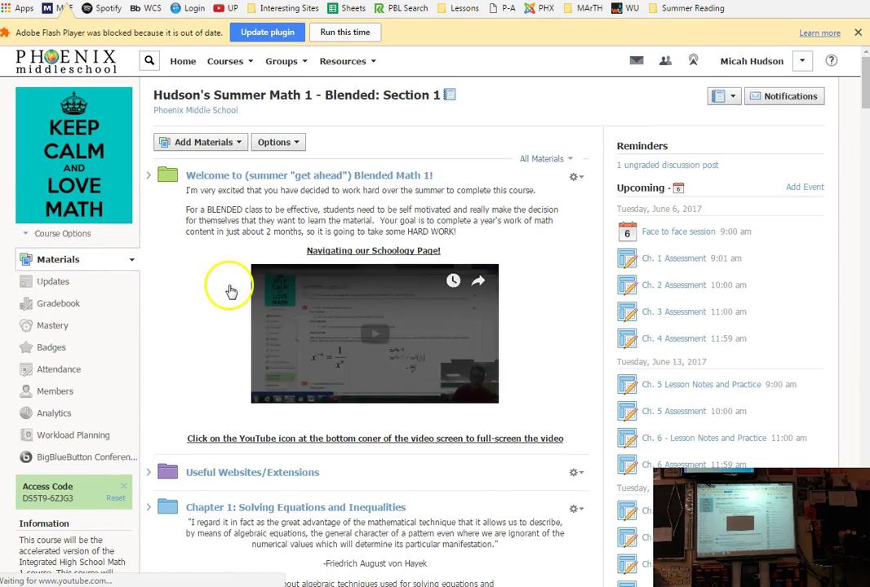
pyautogui.scroll(-20, 189, 322)
pyautogui.scroll(-1, 208, 342)
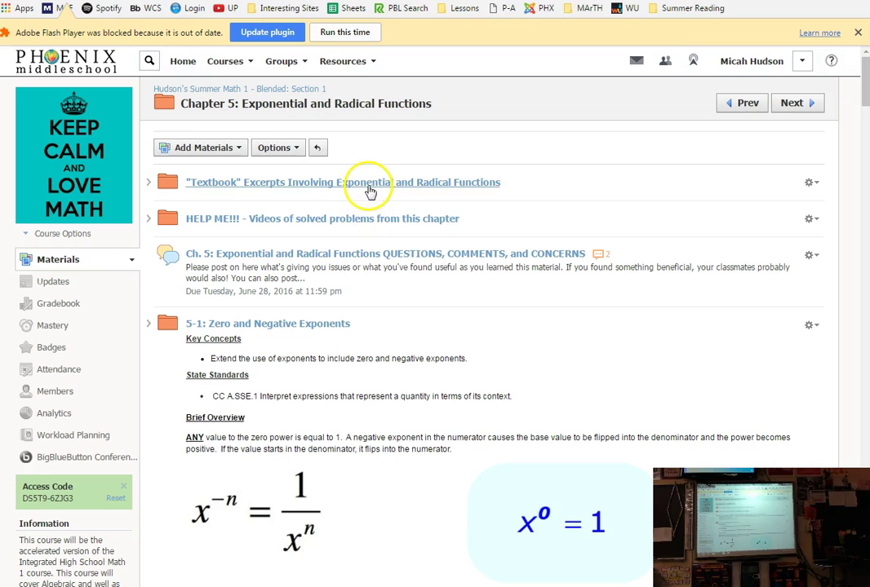
# Step: Publish the Limits Involving Radical Functions item in Chapter 5's "Textbook" Excerpts folder
pyautogui.click(370, 187)
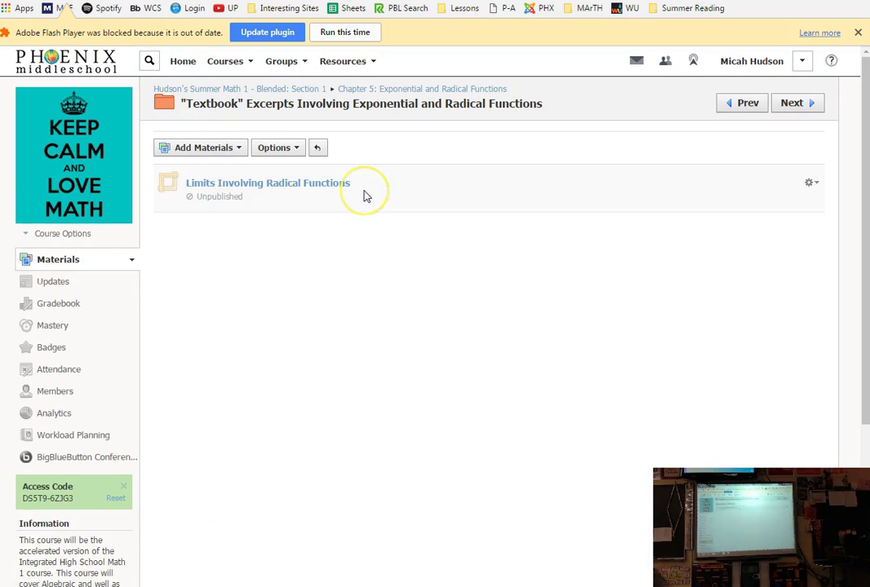
pyautogui.click(808, 182)
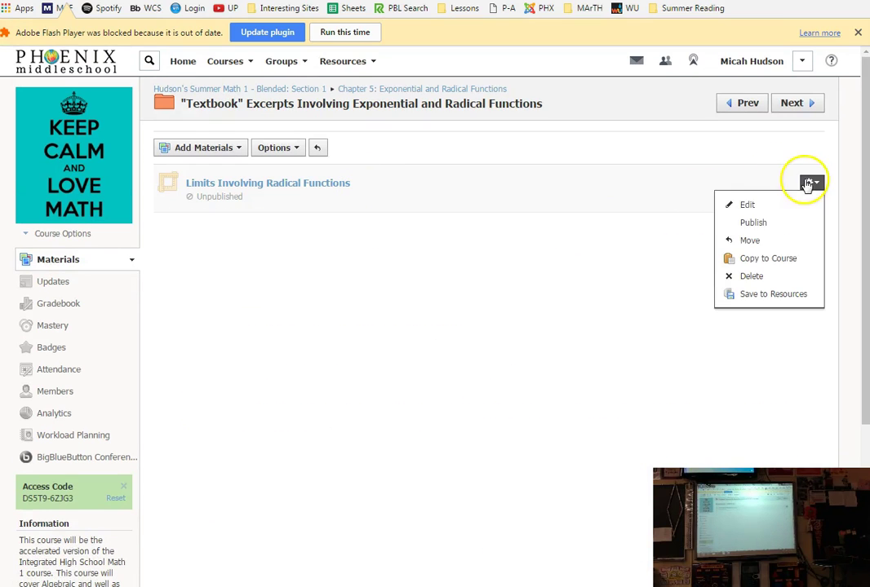
pyautogui.click(775, 220)
pyautogui.click(411, 235)
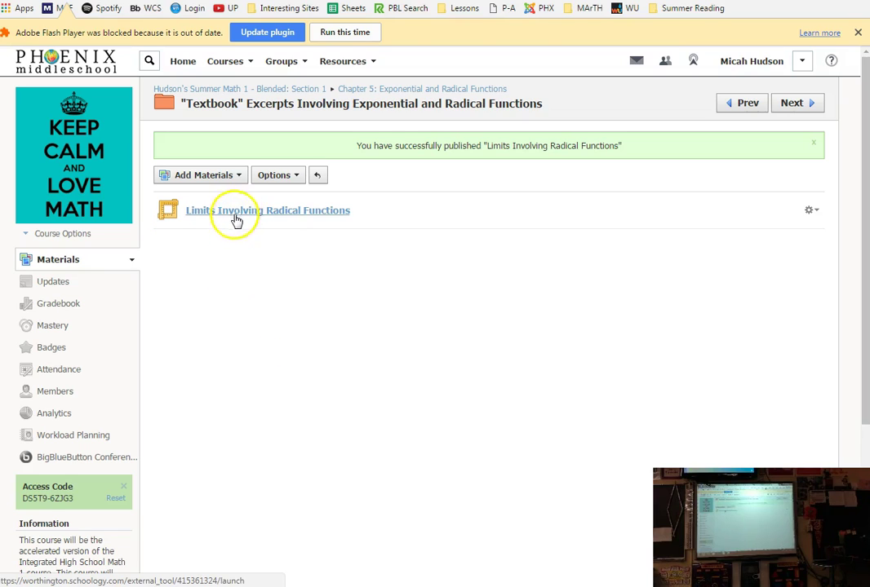
# Step: Open the Limits Involving Radical Functions excerpt and examine its explanations and worked limit examples
pyautogui.click(198, 212)
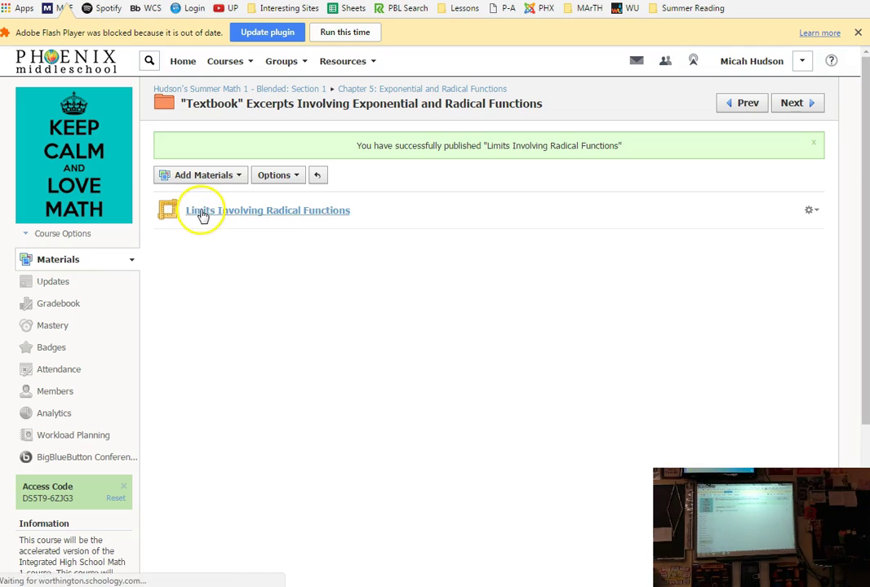
pyautogui.click(477, 347)
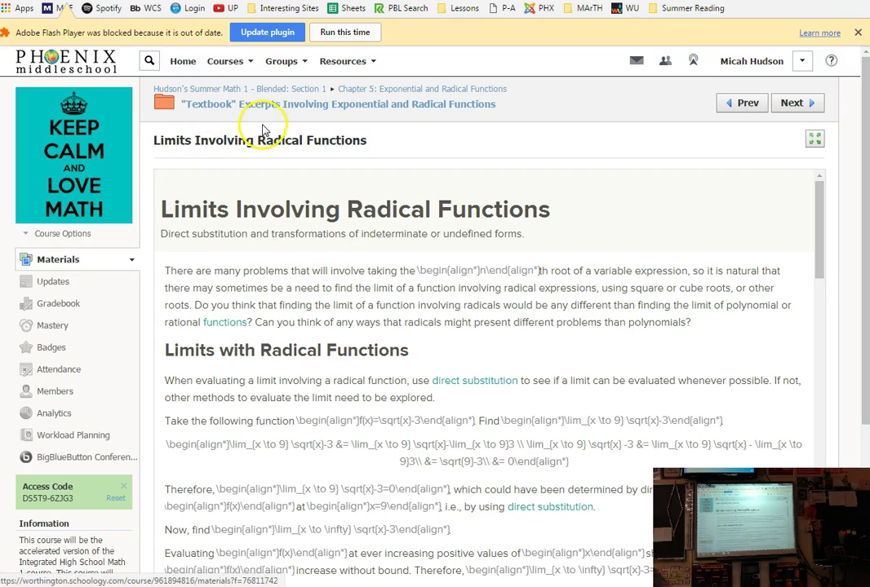
pyautogui.scroll(-6, 457, 249)
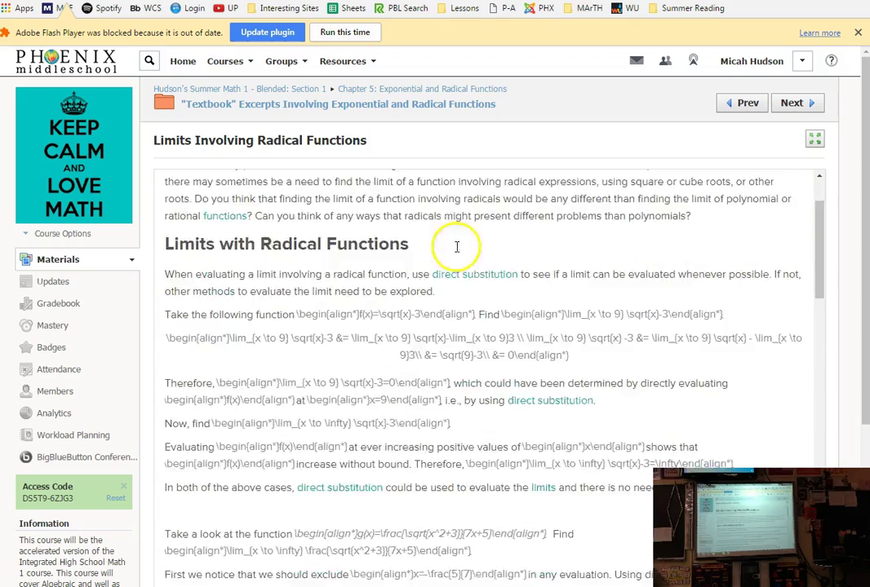
pyautogui.scroll(-5, 457, 248)
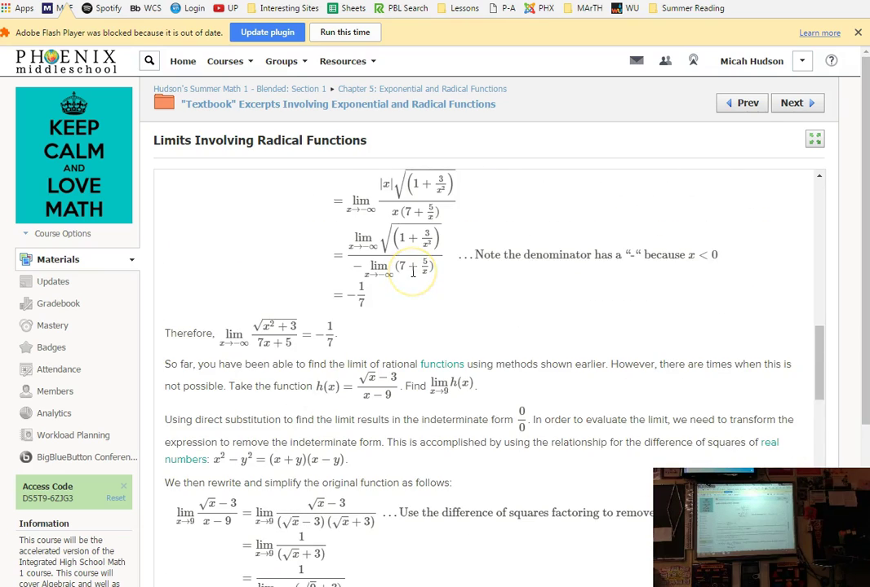
pyautogui.scroll(3, 412, 273)
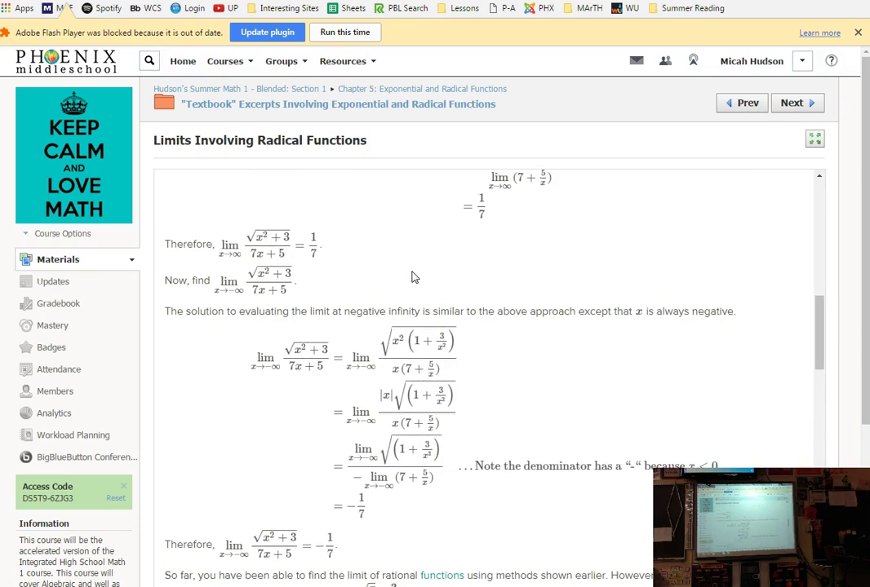
pyautogui.scroll(5, 412, 278)
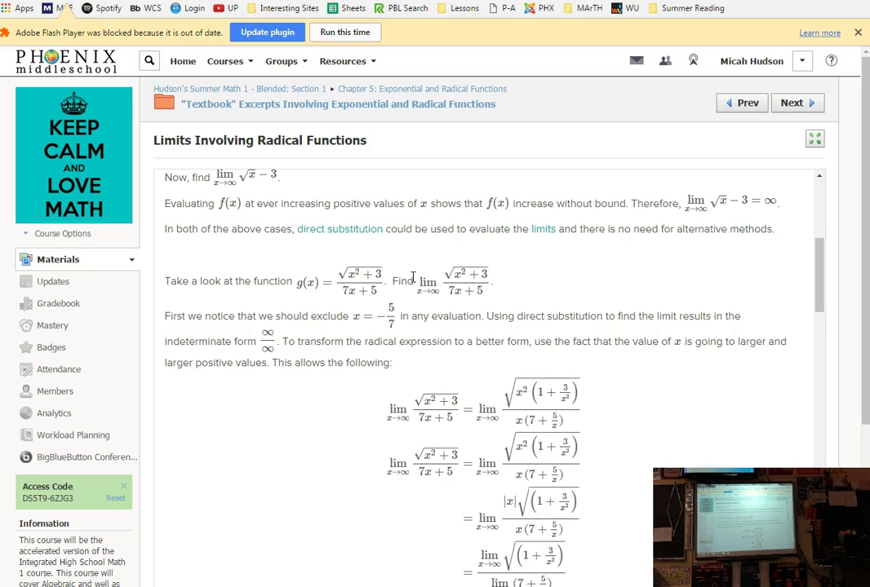
pyautogui.scroll(1, 413, 278)
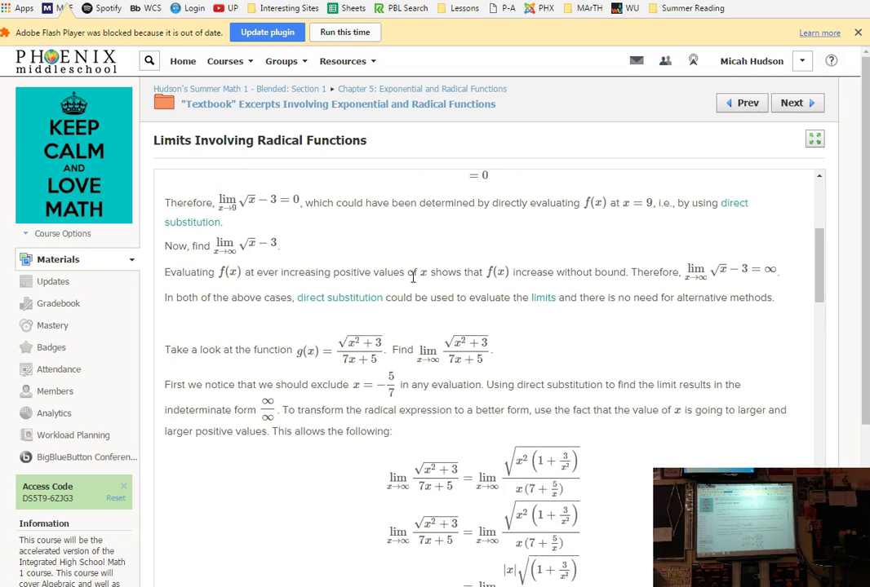
pyautogui.scroll(3, 369, 266)
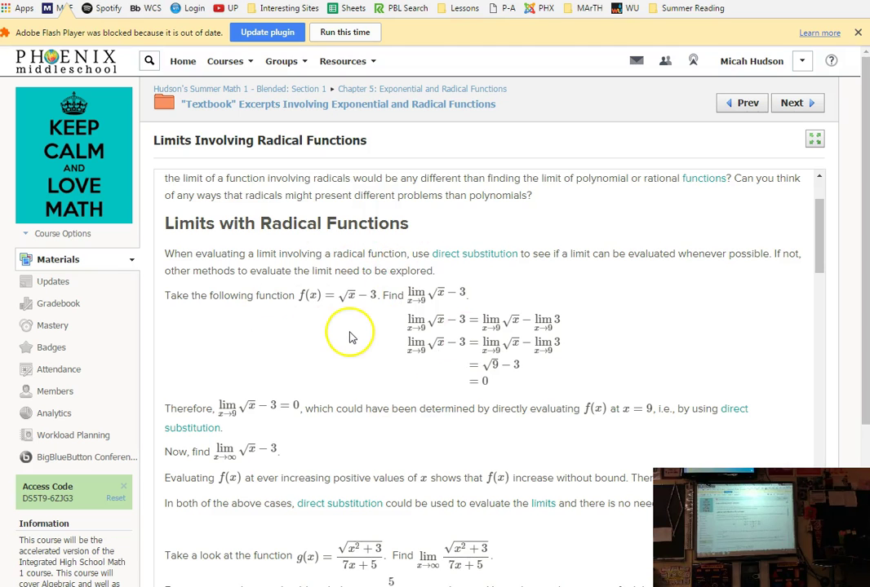
pyautogui.scroll(2, 349, 338)
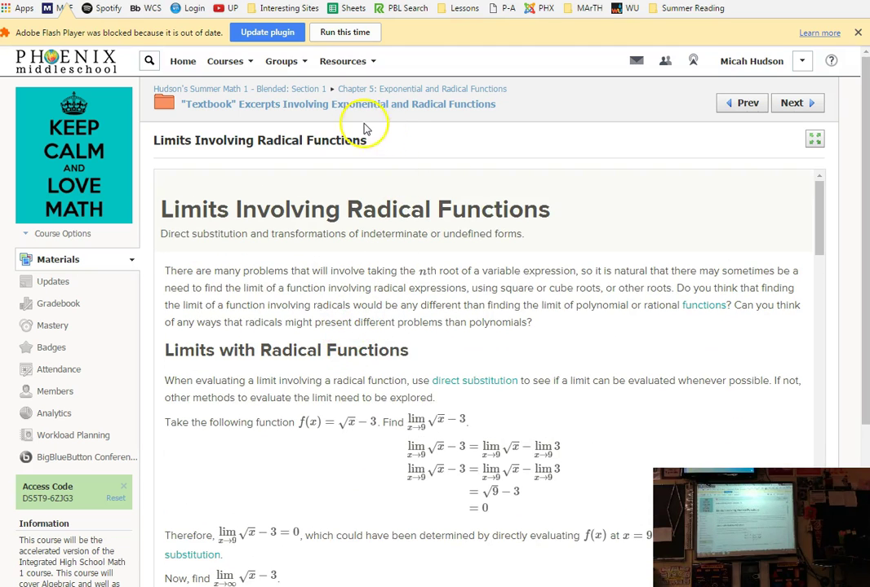
# Step: Return to Chapter 5 and open the 5-1: Zero and Negative Exponents lesson folder
pyautogui.click(402, 92)
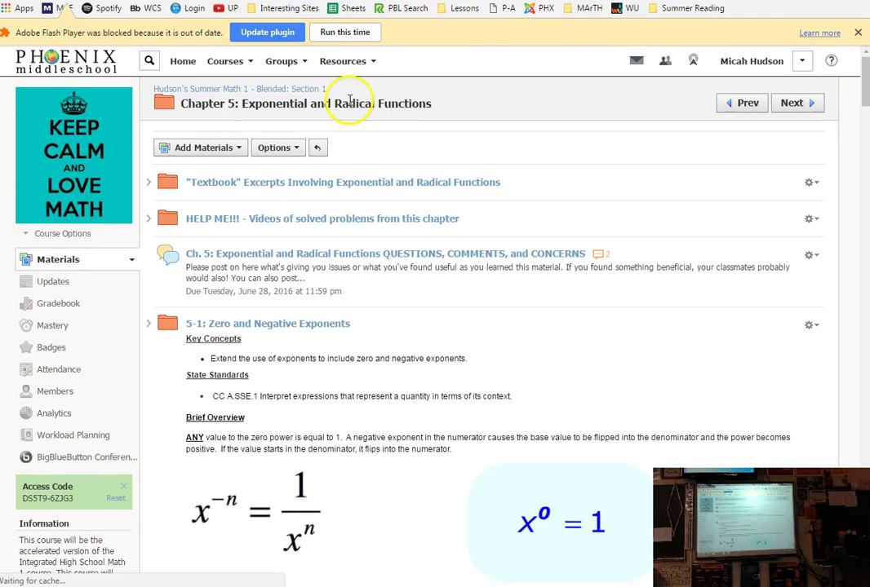
pyautogui.scroll(-1, 426, 363)
pyautogui.scroll(-1, 425, 364)
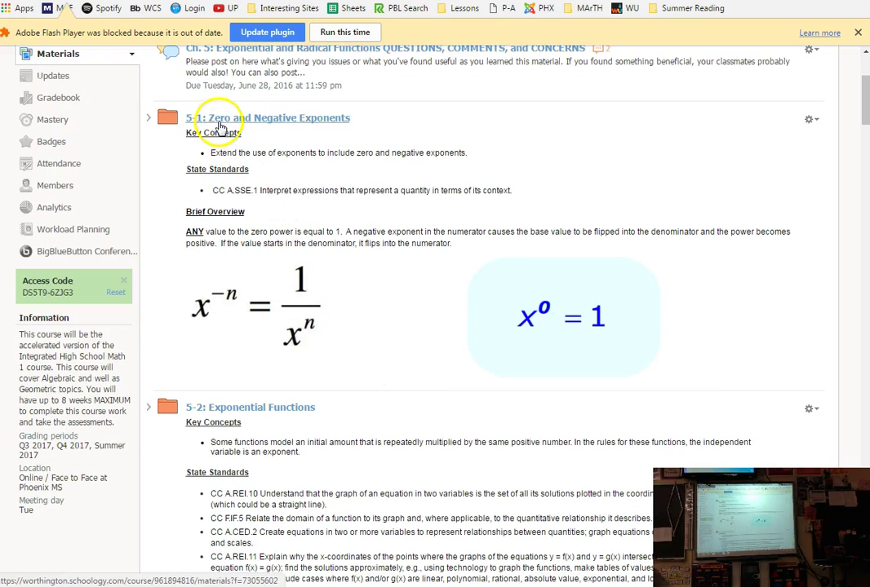
pyautogui.click(219, 119)
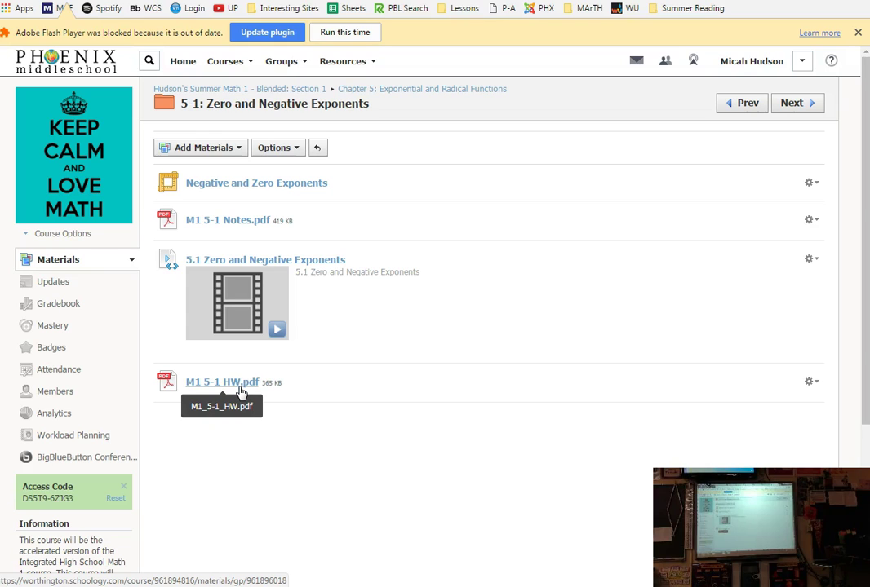
# Step: Play and pause the embedded 5.1 Zero and Negative Exponents video, dismiss its suggested videos and check the playback settings
pyautogui.click(231, 303)
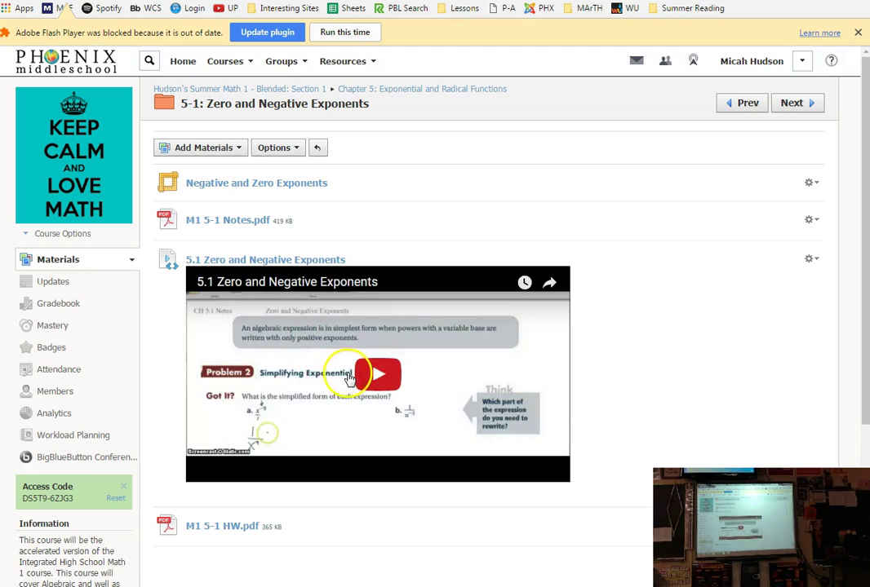
pyautogui.click(346, 376)
pyautogui.click(209, 469)
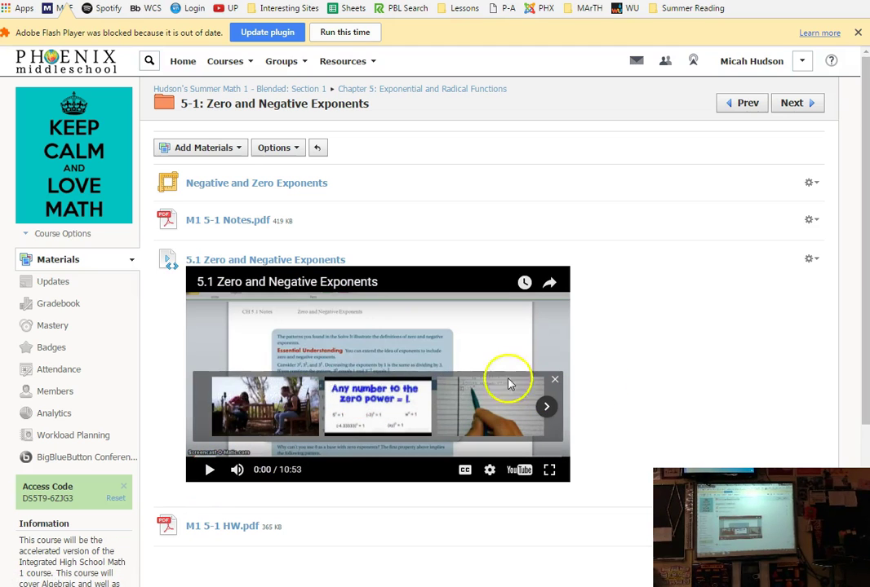
pyautogui.click(554, 382)
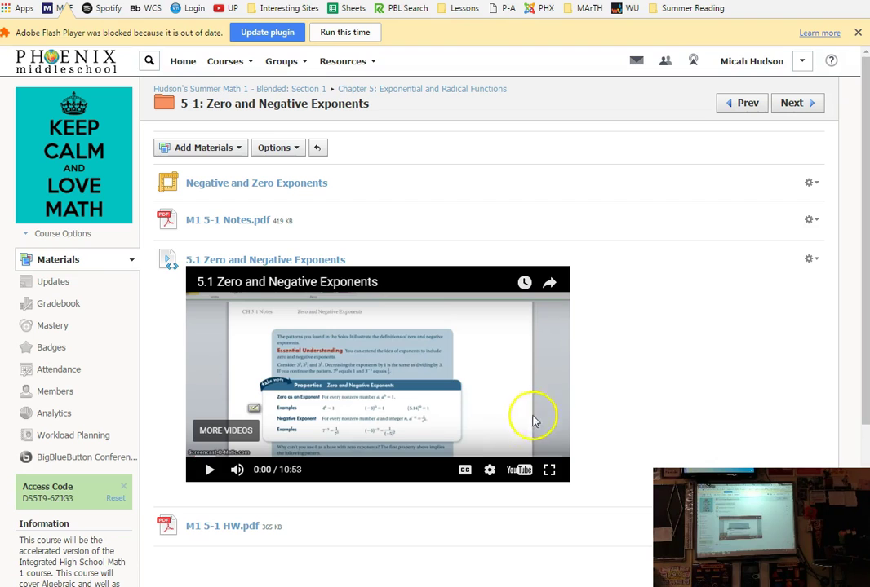
pyautogui.click(489, 473)
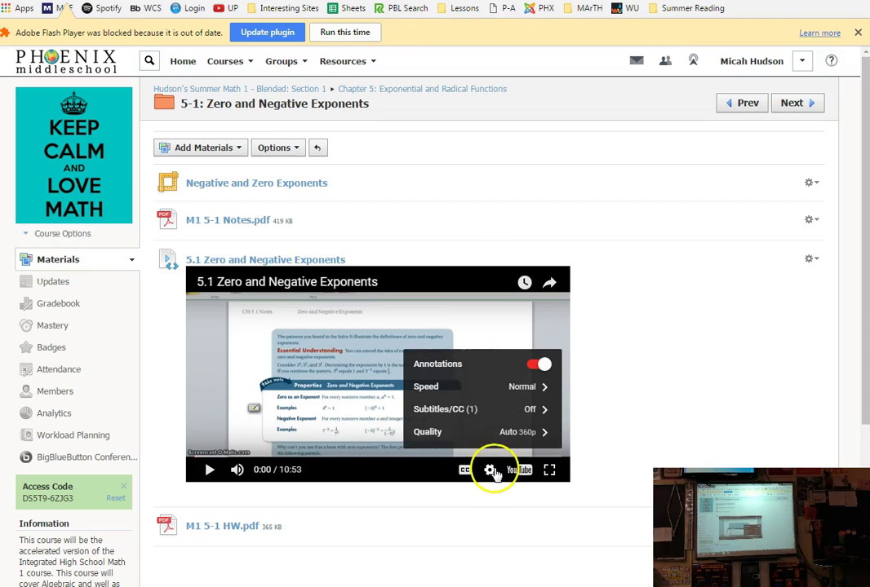
pyautogui.click(490, 472)
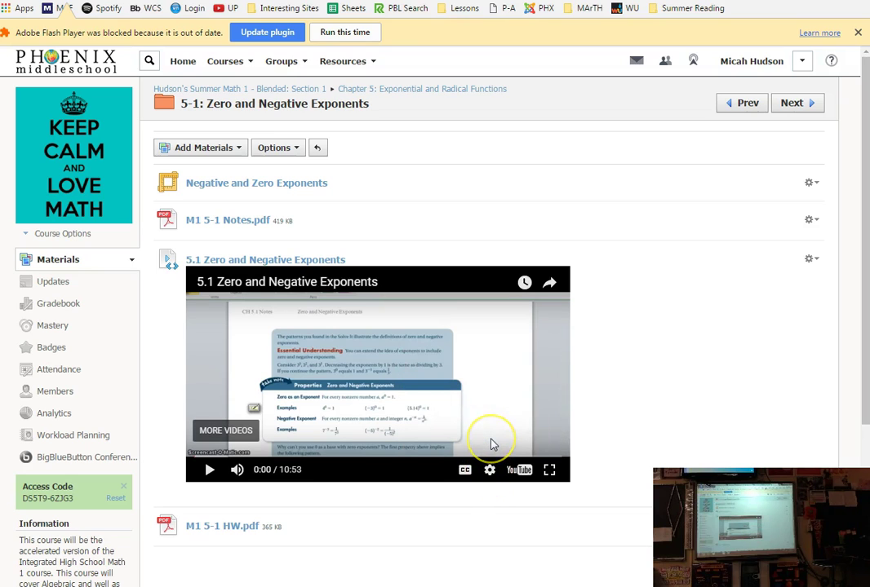
# Step: Open the 5.1 video on YouTube, look through its suggested videos and comments area, and switch back to the Schoology lesson folder
pyautogui.click(520, 476)
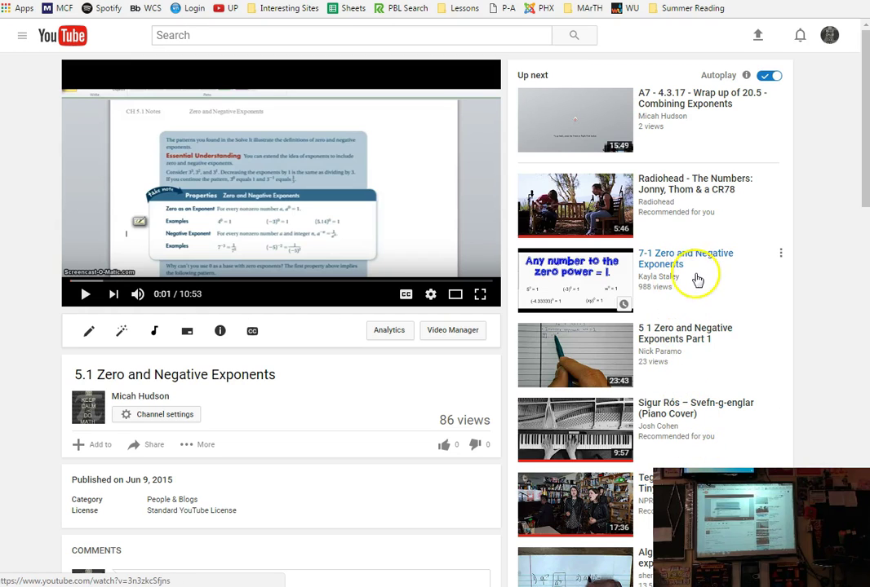
pyautogui.scroll(-3, 706, 278)
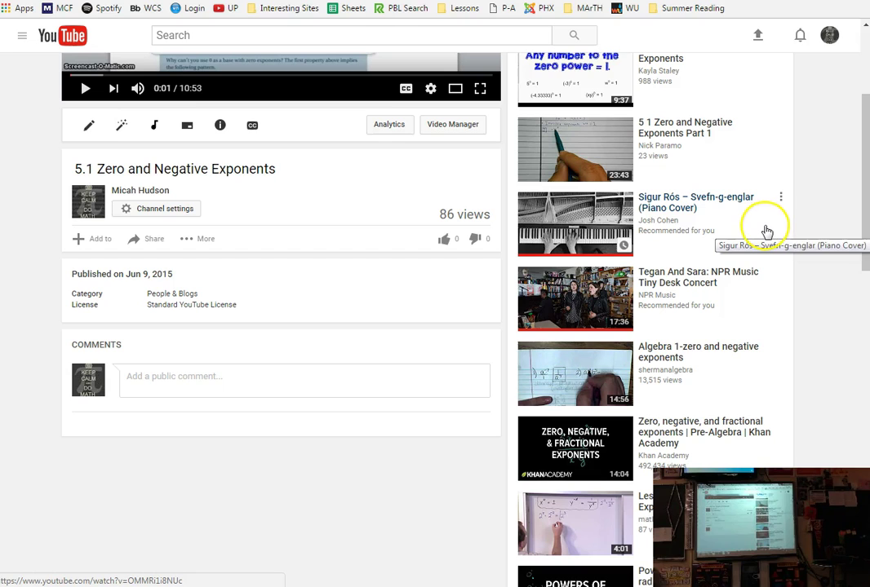
pyautogui.scroll(3, 759, 233)
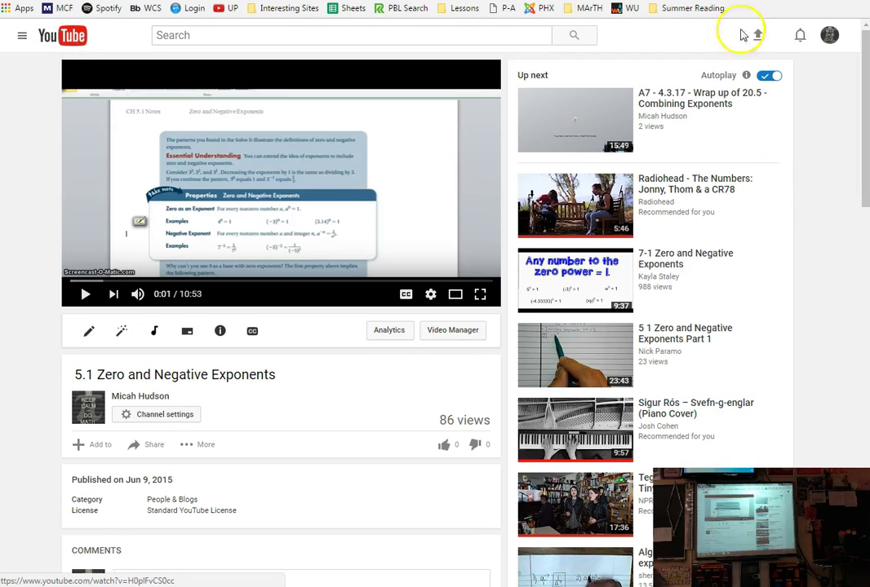
pyautogui.hotkey('ctrl', 'Tab')
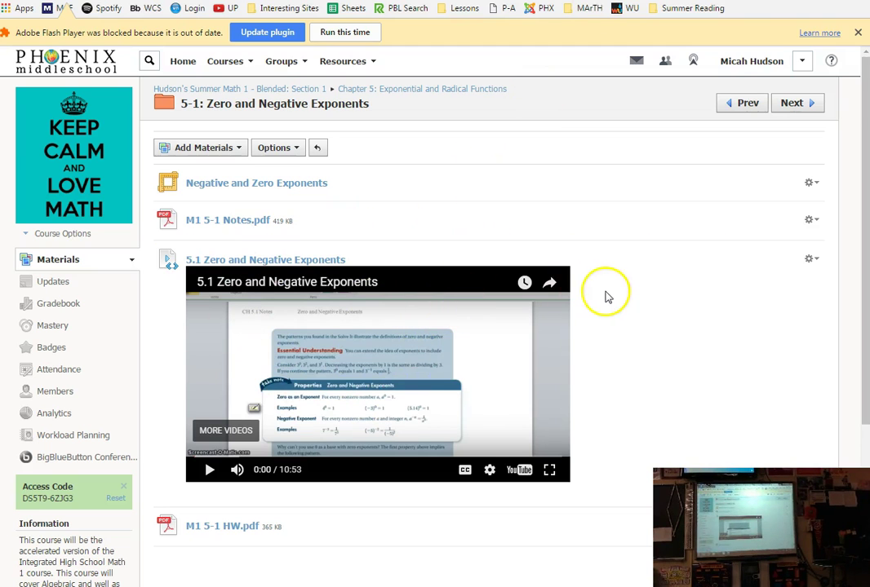
# Step: Show the embedded 5.1 Zero and Negative Exponents video in full screen, then exit back to the lesson folder
pyautogui.scroll(-3, 609, 295)
pyautogui.click(553, 334)
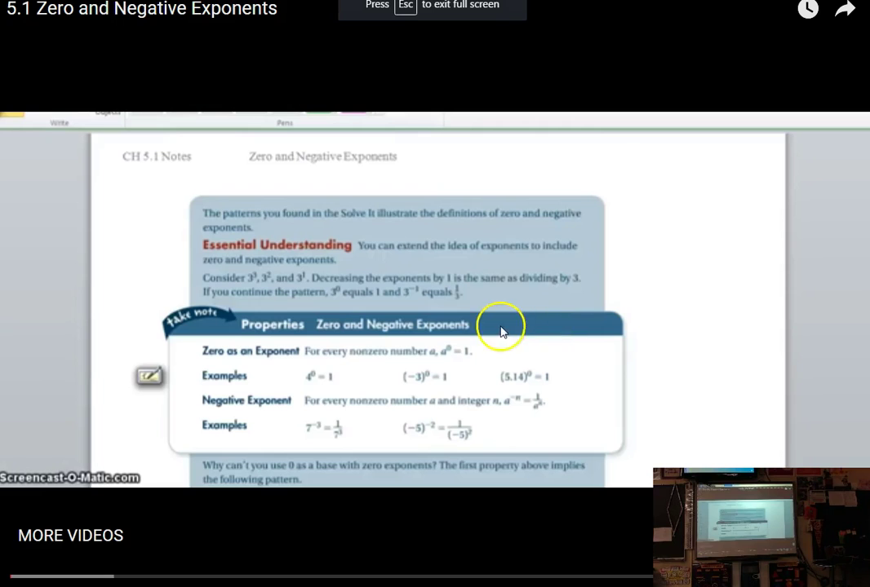
pyautogui.press('Escape')
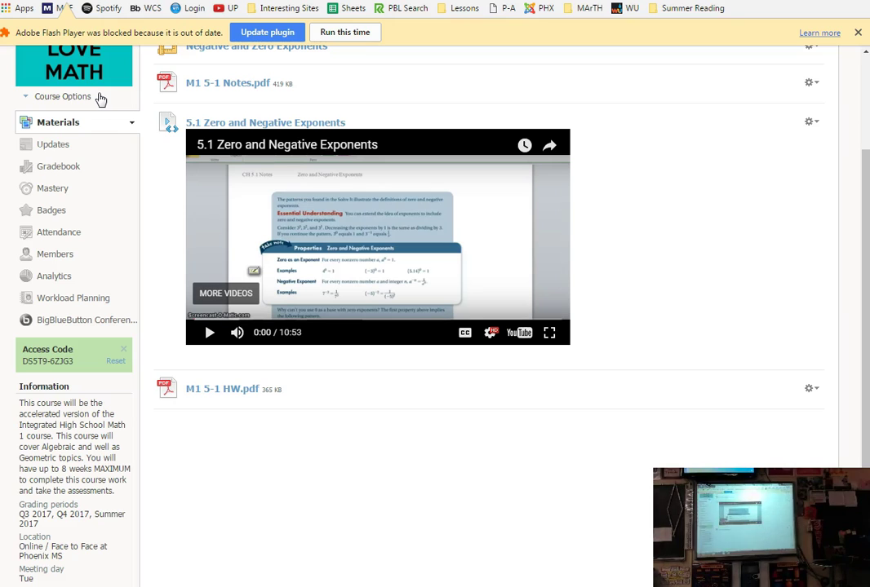
# Step: Return to the Chapter 5 folder and open Ch 5 ANSWERS TO PRACTICE and more.pdf from its materials
pyautogui.scroll(3, 296, 332)
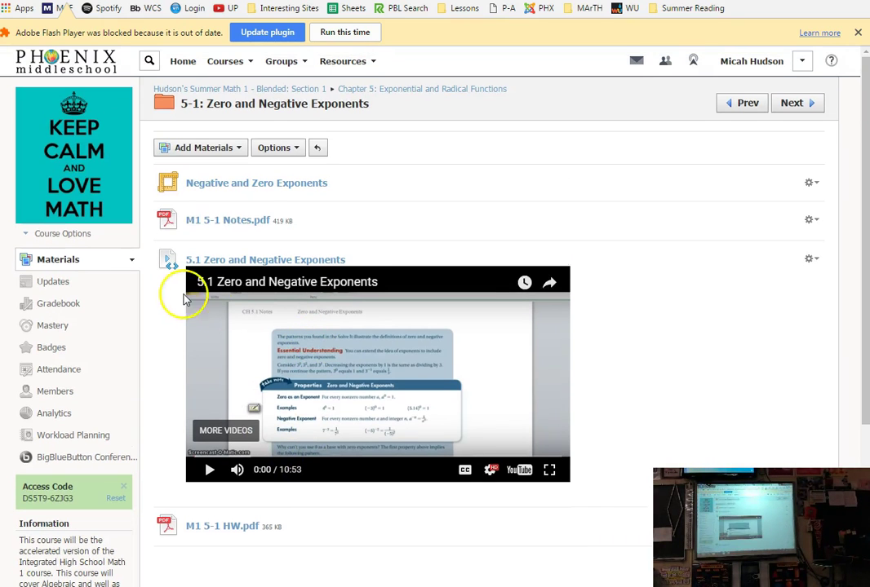
pyautogui.click(398, 89)
pyautogui.scroll(-20, 391, 205)
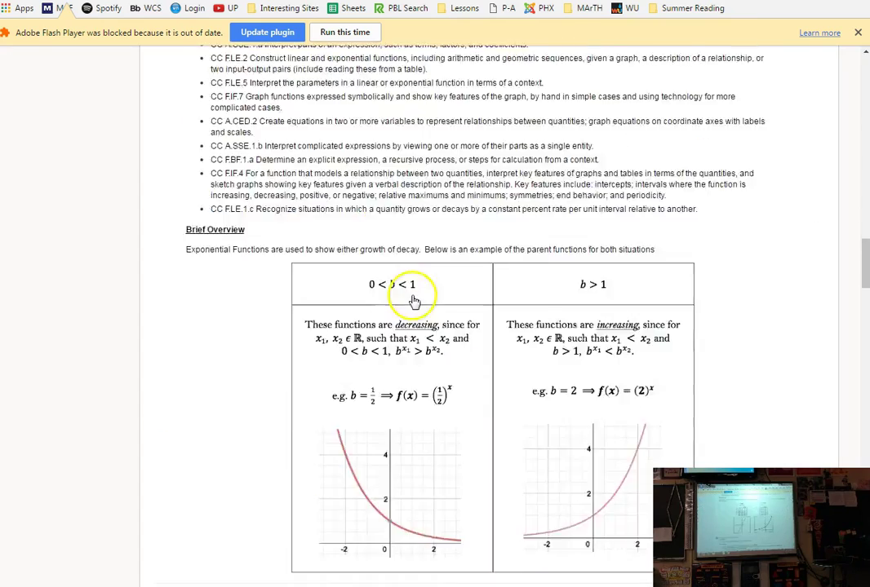
pyautogui.scroll(-10, 425, 320)
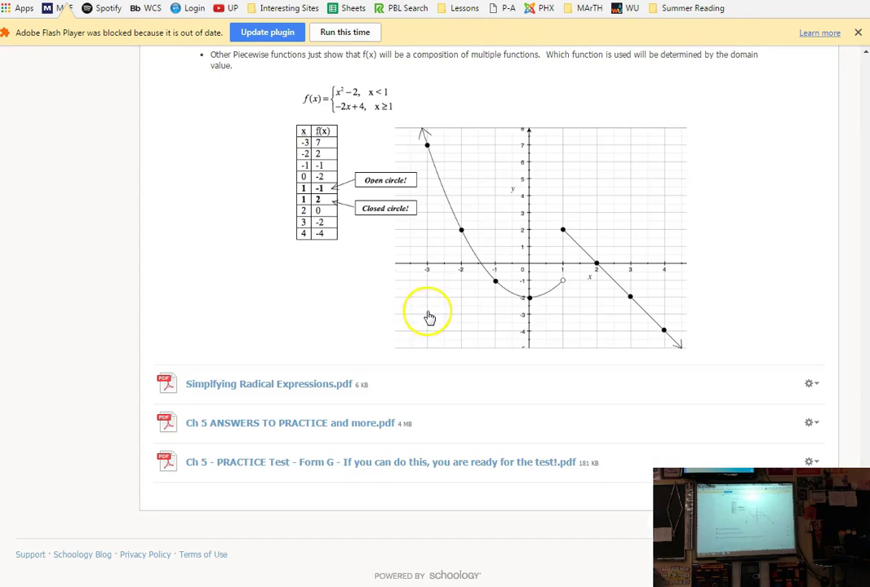
pyautogui.click(216, 424)
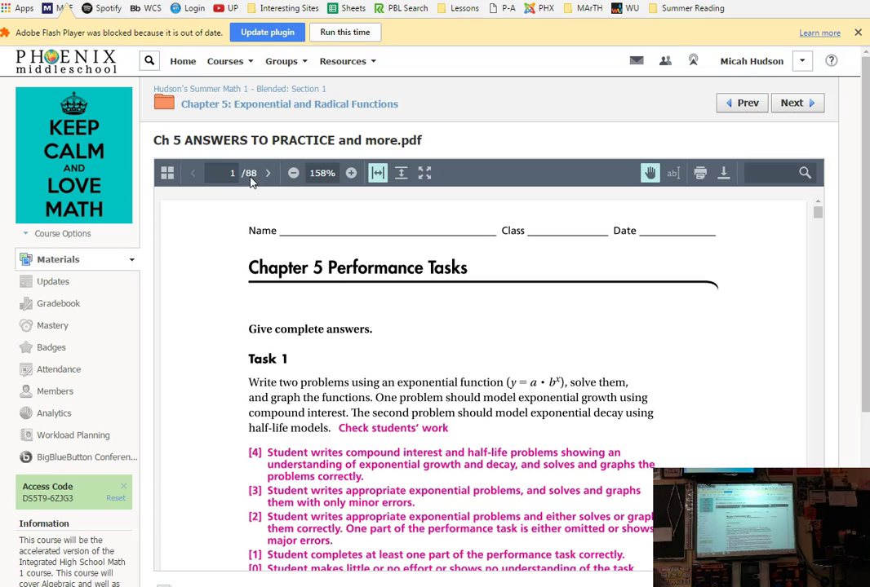
# Step: Look through the opening pages of the answers PDF up to the Form G practice page on Zero and Negative Exponents
pyautogui.click(336, 304)
pyautogui.scroll(-15, 642, 354)
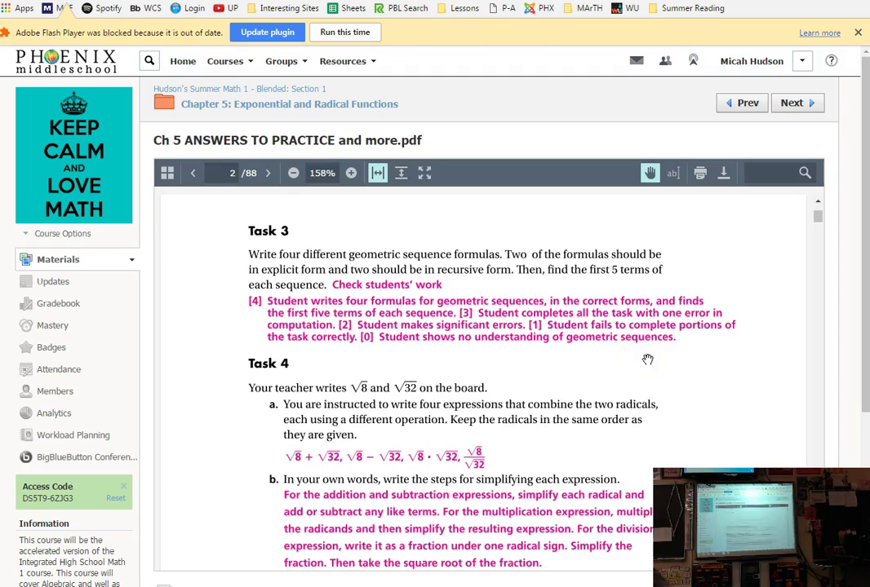
pyautogui.scroll(-10, 647, 360)
pyautogui.click(771, 235)
pyautogui.scroll(1, 756, 218)
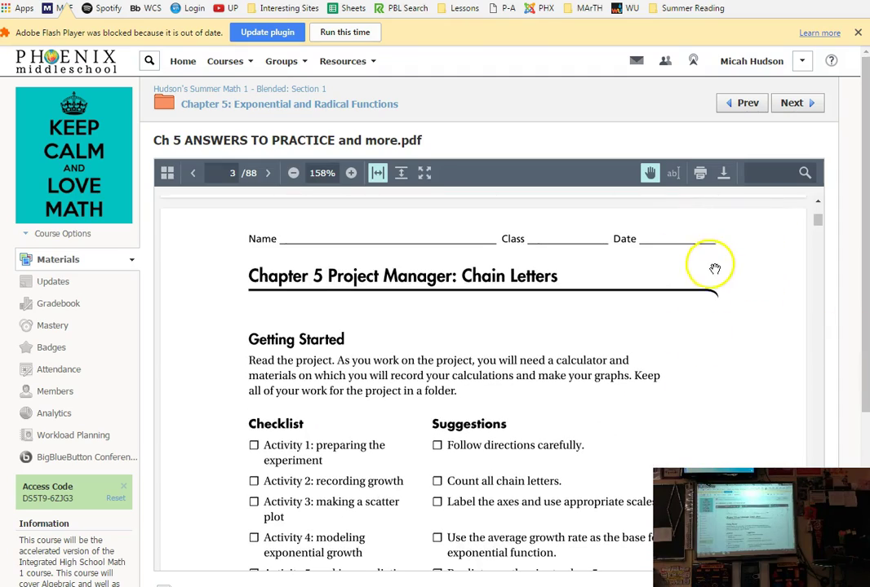
pyautogui.scroll(-20, 714, 269)
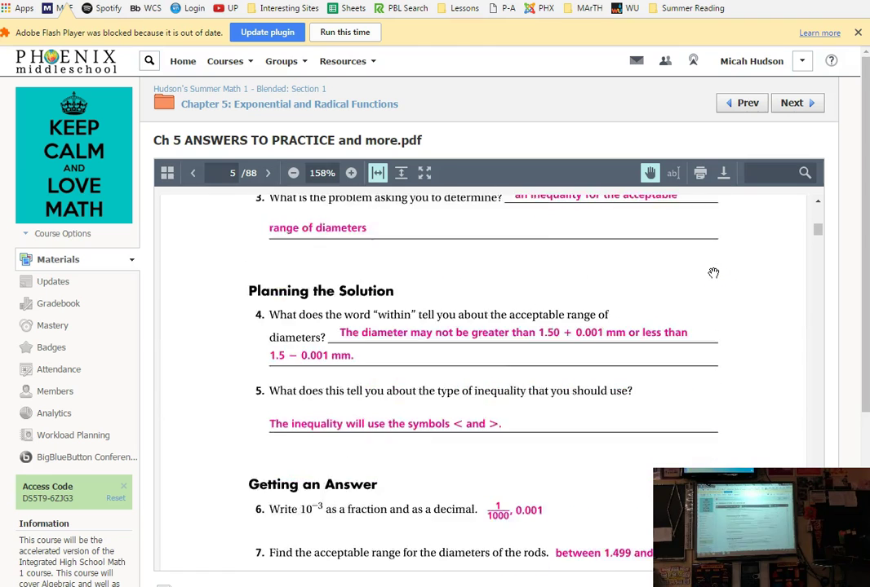
pyautogui.scroll(-10, 714, 274)
pyautogui.scroll(6, 714, 272)
pyautogui.click(532, 318)
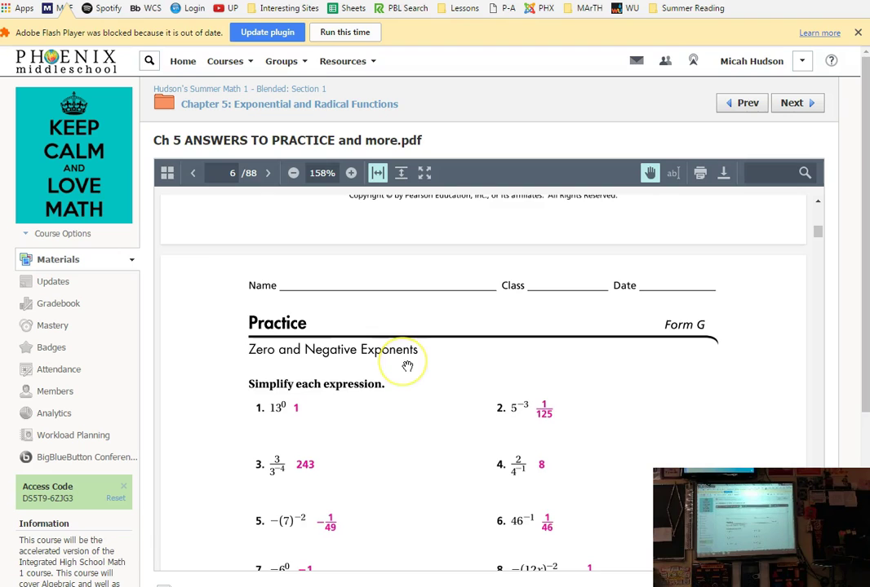
pyautogui.scroll(-1, 407, 366)
# Step: Jump to page 16 of the answers PDF, and from there to page 26
pyautogui.click(232, 173)
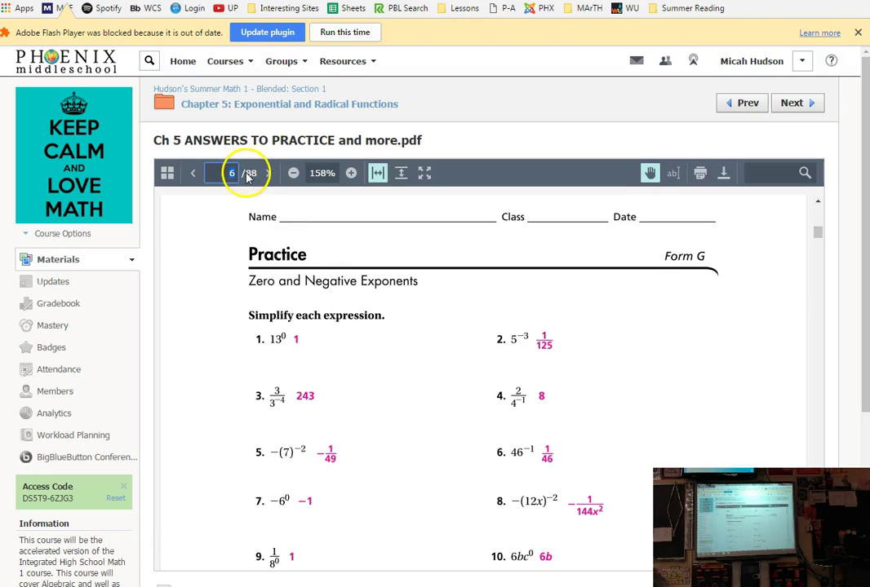
pyautogui.press('BackSpace')
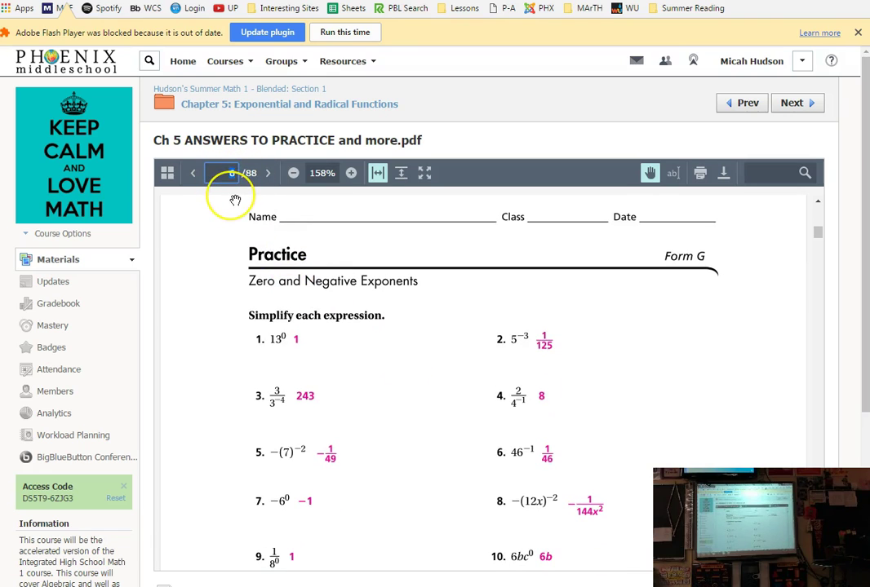
pyautogui.write('6')
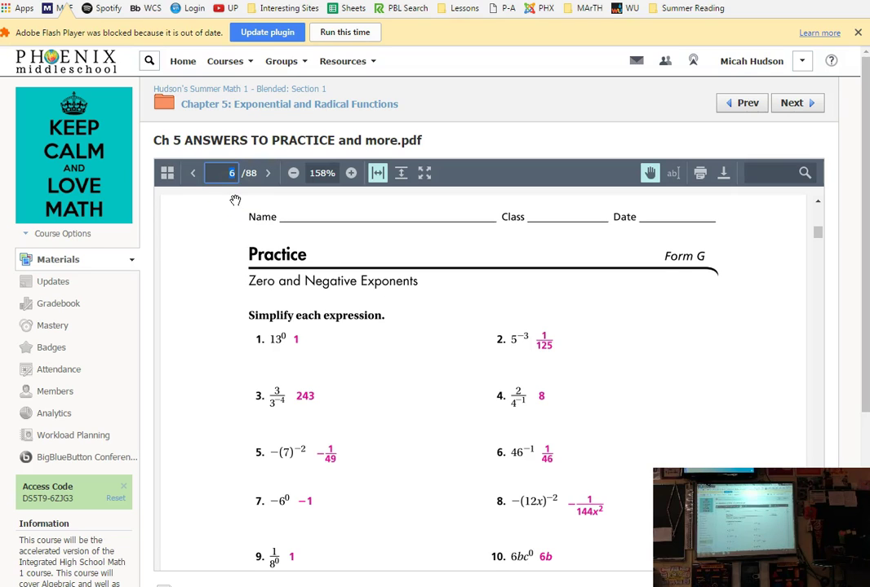
pyautogui.click(227, 173)
pyautogui.write('16')
pyautogui.press('Return')
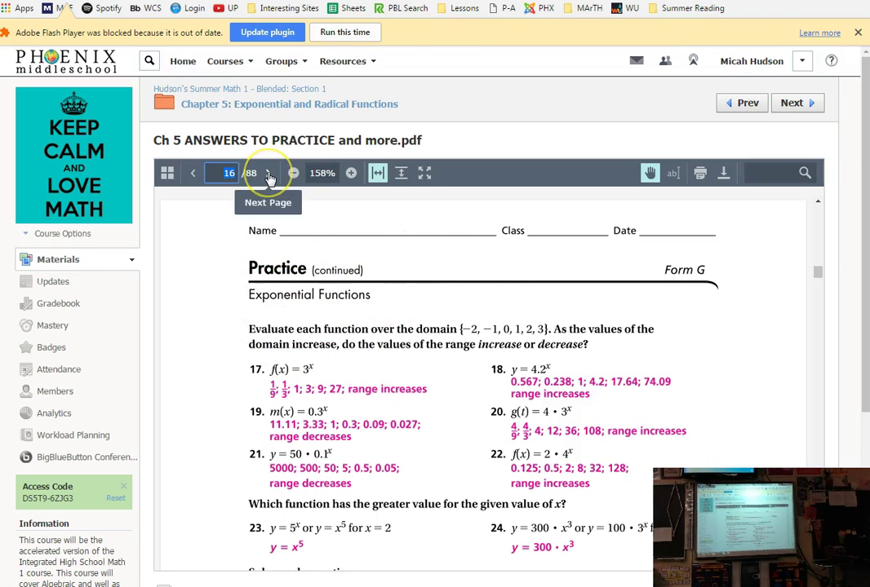
pyautogui.write('26')
pyautogui.press('Return')
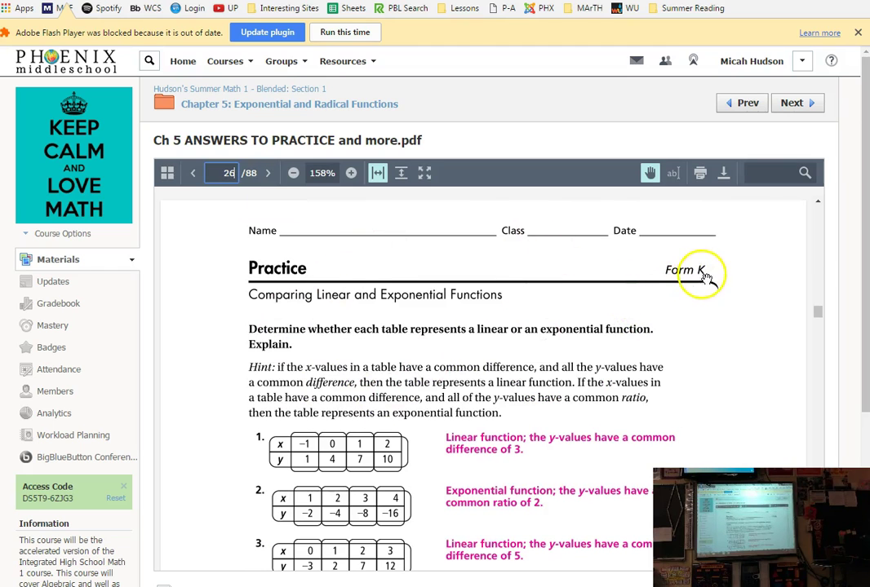
# Step: Compare the Form G and Form K practice pages on Comparing Linear and Exponential Functions around pages 24 to 27
pyautogui.scroll(10, 689, 319)
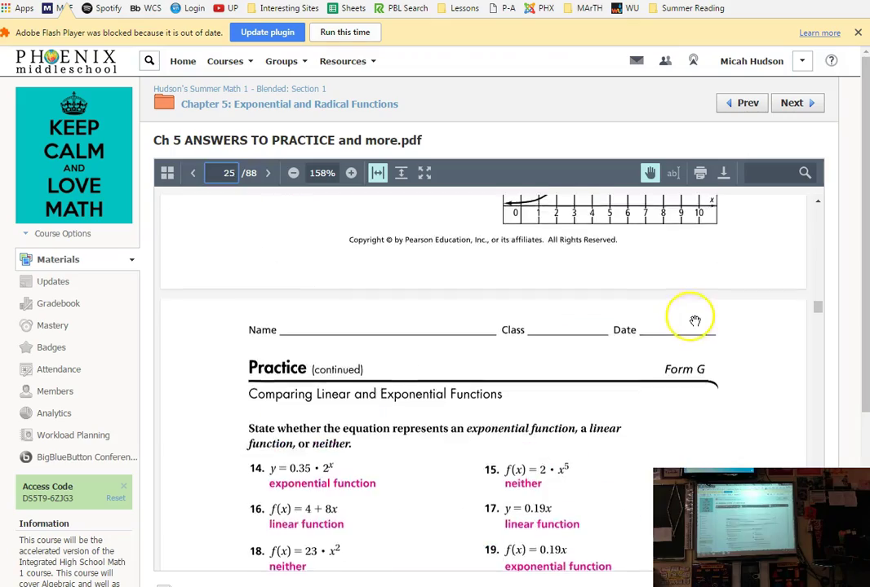
pyautogui.scroll(-2, 689, 342)
pyautogui.scroll(5, 681, 381)
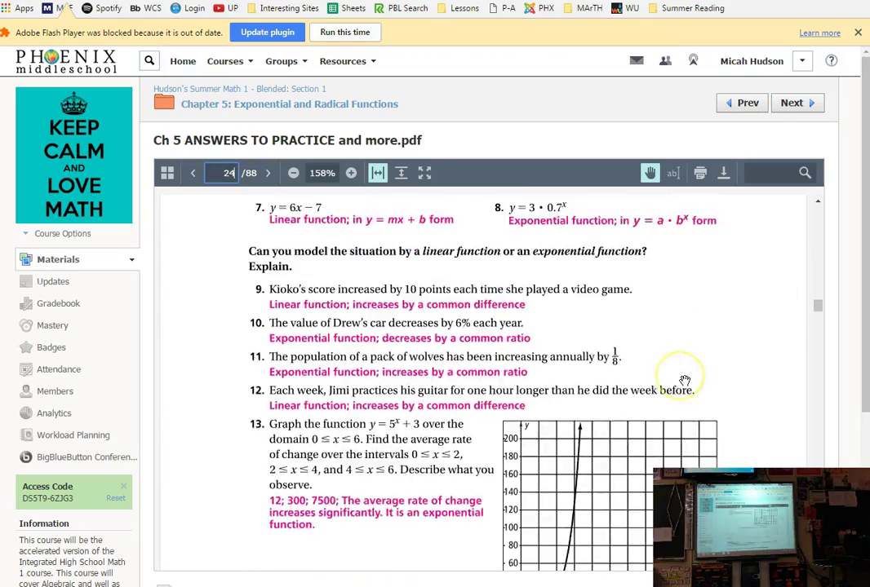
pyautogui.scroll(5, 685, 381)
pyautogui.scroll(-10, 685, 379)
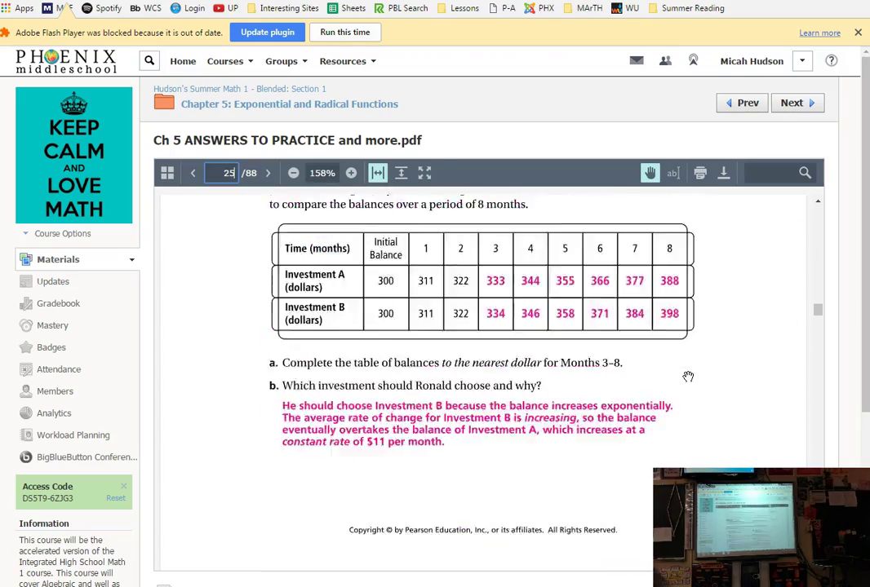
pyautogui.scroll(-15, 689, 375)
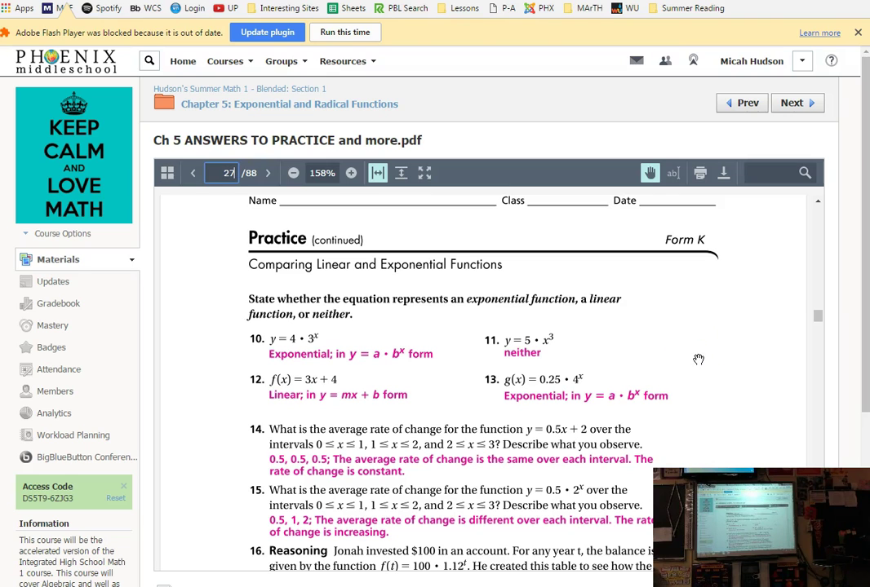
pyautogui.scroll(-10, 709, 362)
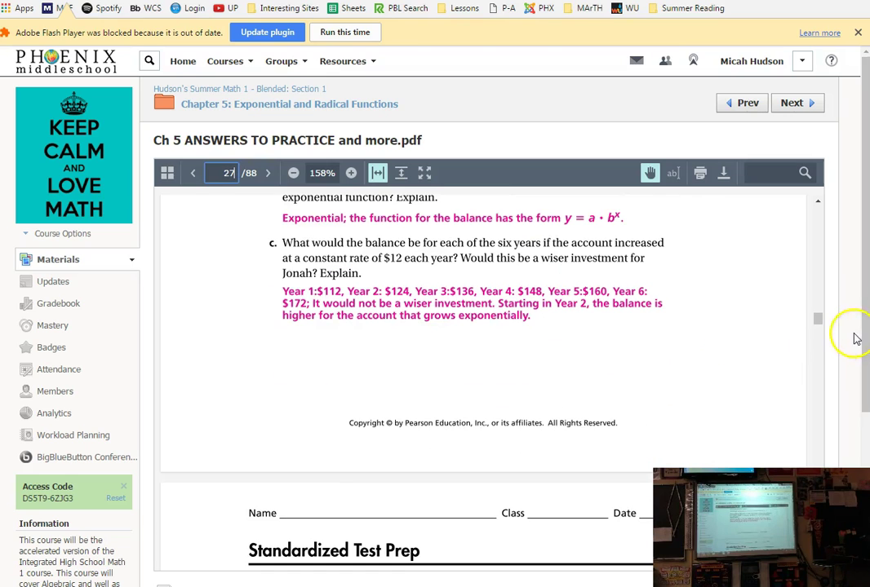
# Step: Download the Chapter 5 answers PDF and view the downloaded copy from the start of its first page
pyautogui.moveTo(864, 339); pyautogui.dragTo(854, 368)
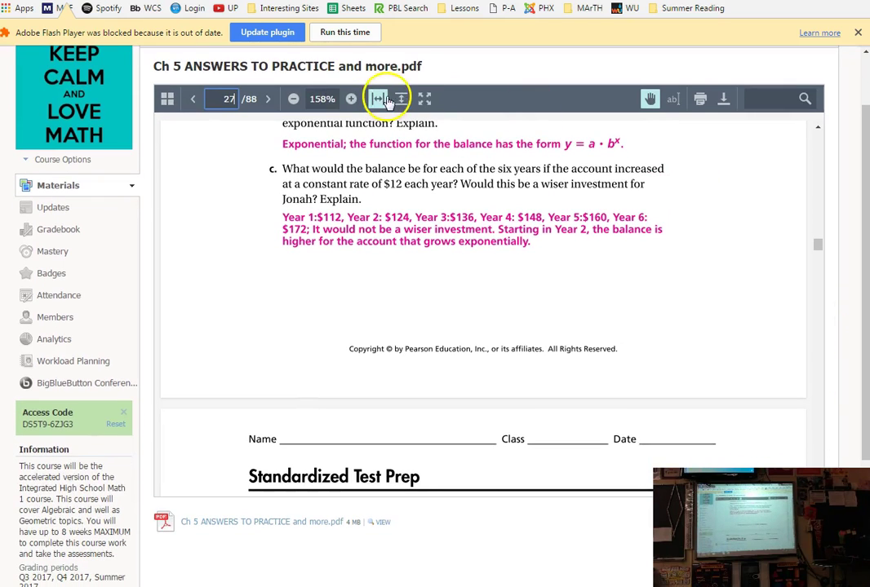
pyautogui.click(721, 101)
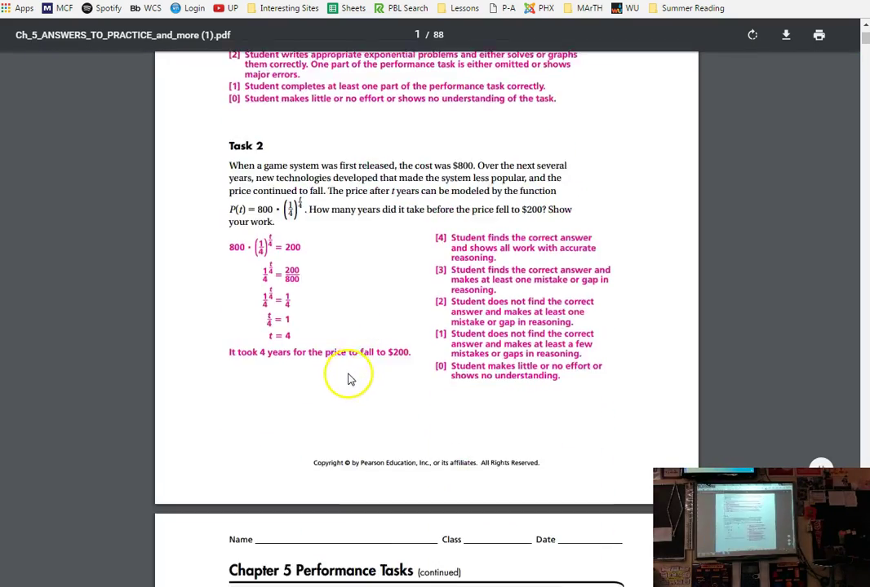
pyautogui.scroll(4, 338, 392)
pyautogui.scroll(3, 326, 388)
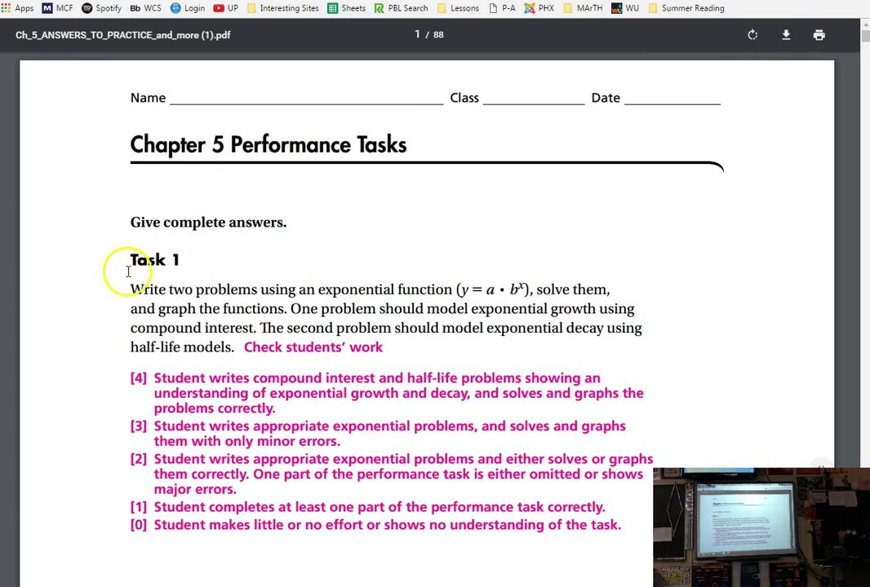
# Step: Look through the downloaded PDF's performance tasks, Chain Letters project, vocabulary chart and Zero and Negative Exponents problem on pages 1 to 5
pyautogui.scroll(-5, 242, 388)
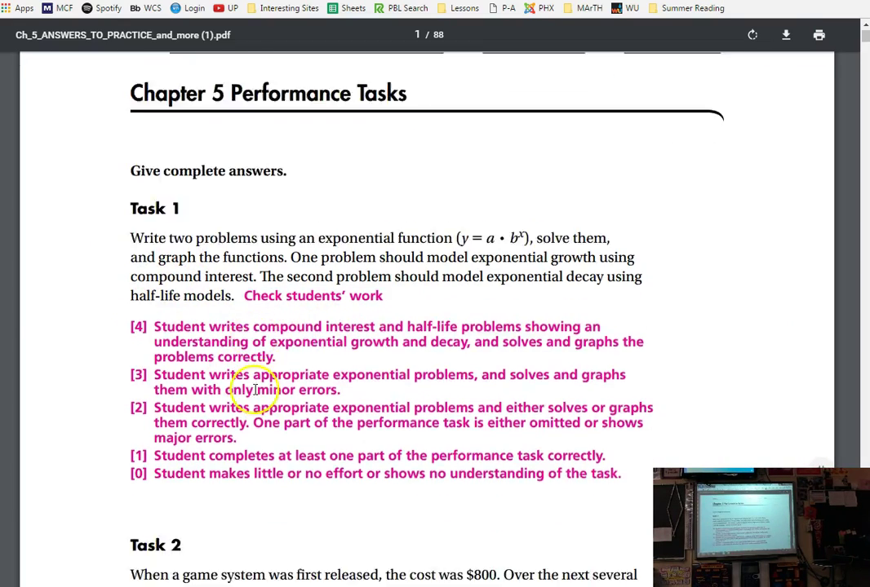
pyautogui.scroll(-10, 251, 393)
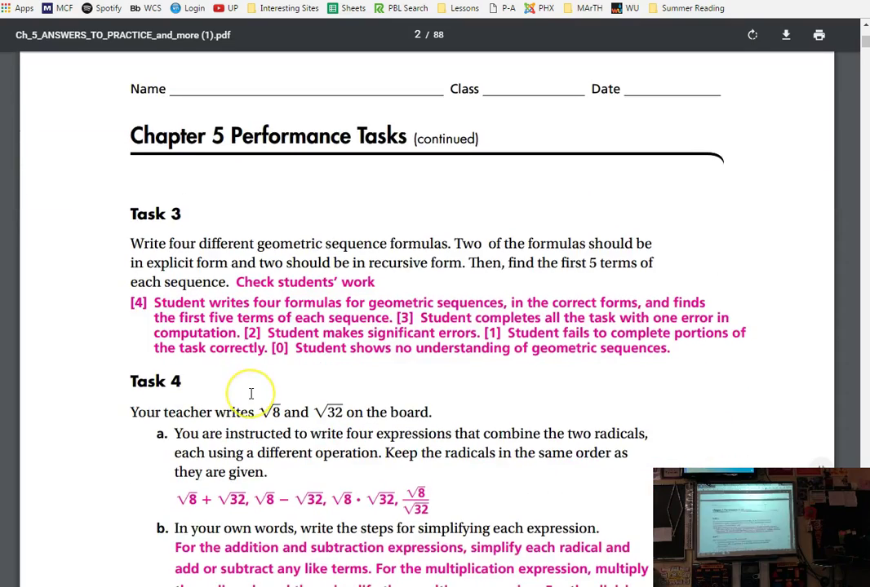
pyautogui.scroll(-3, 250, 394)
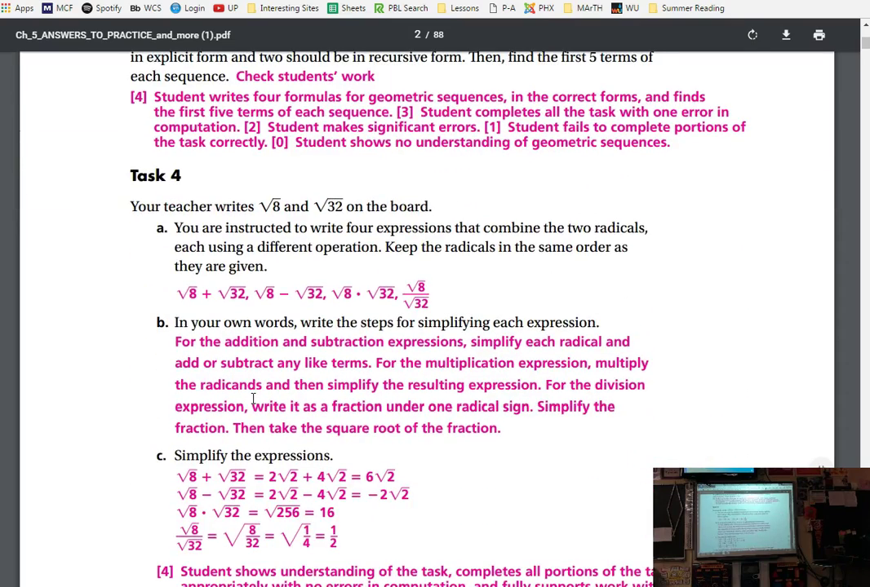
pyautogui.click(254, 408)
pyautogui.scroll(-2, 254, 408)
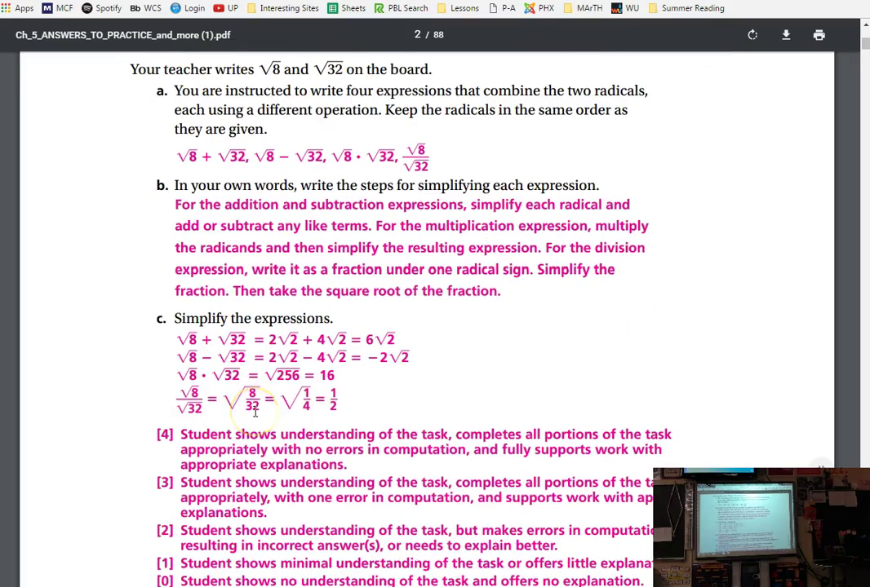
pyautogui.scroll(-10, 255, 412)
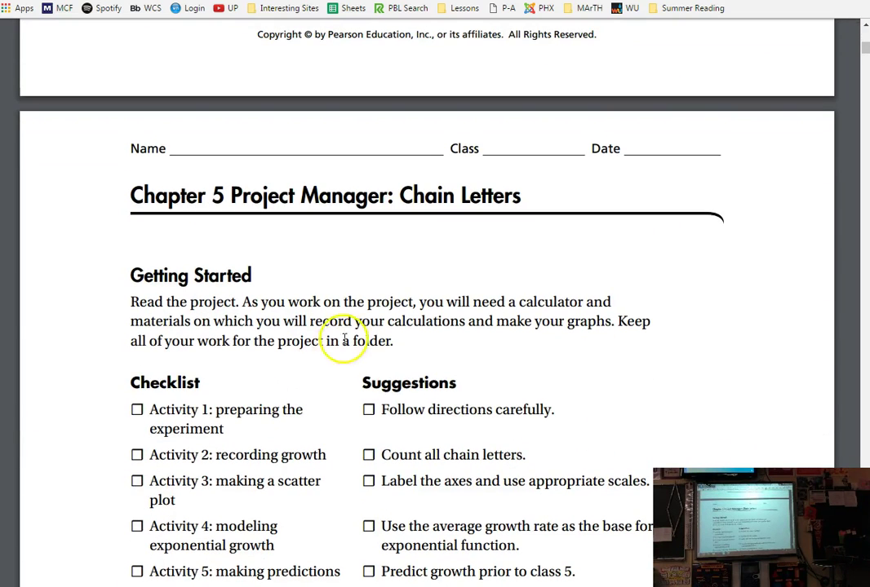
pyautogui.scroll(-14, 319, 318)
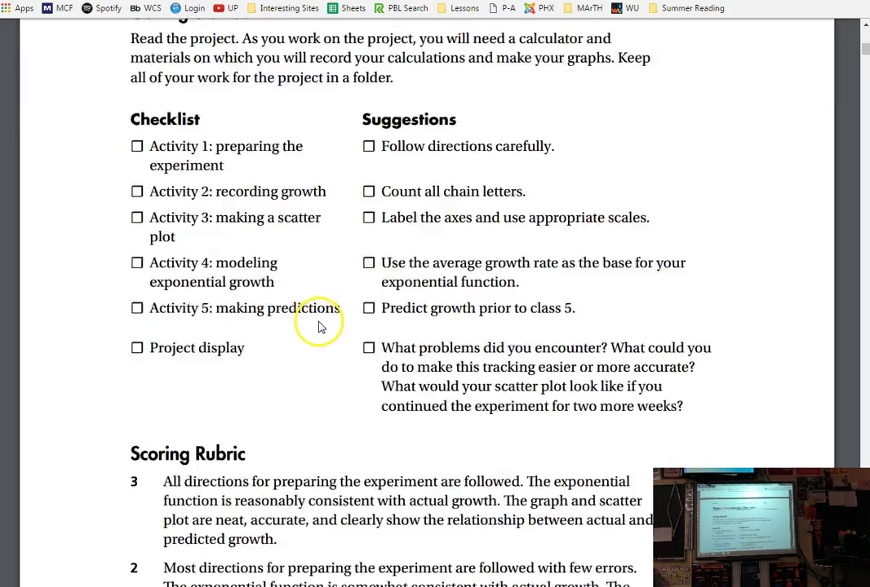
pyautogui.scroll(-2, 320, 319)
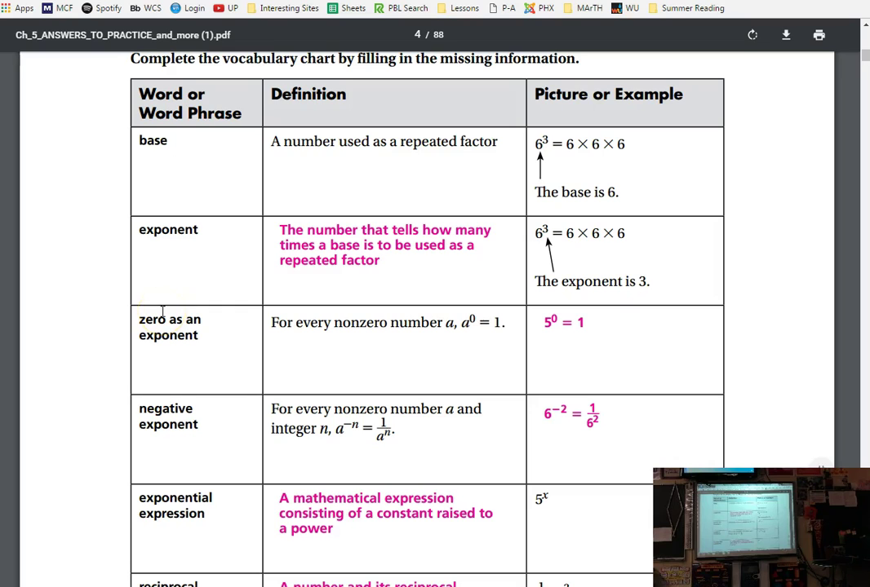
pyautogui.scroll(-15, 170, 294)
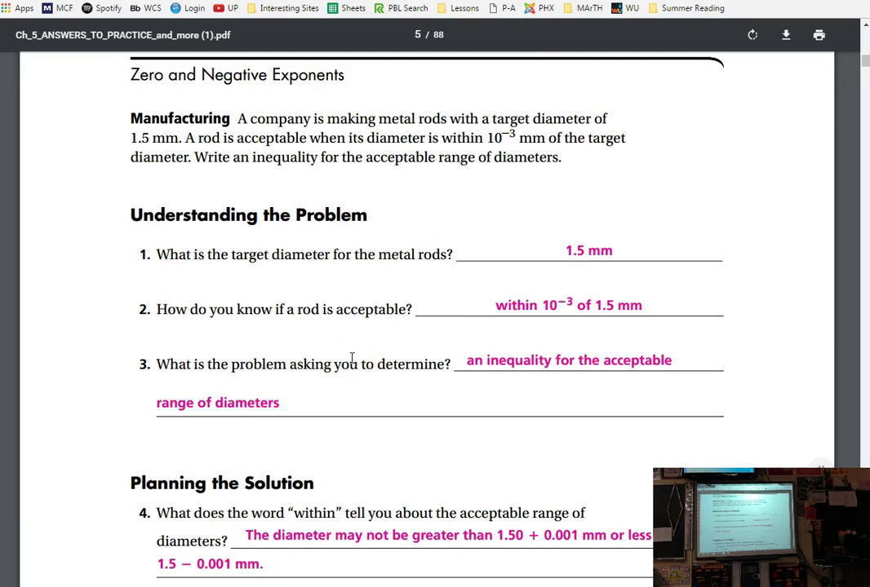
pyautogui.scroll(-5, 352, 359)
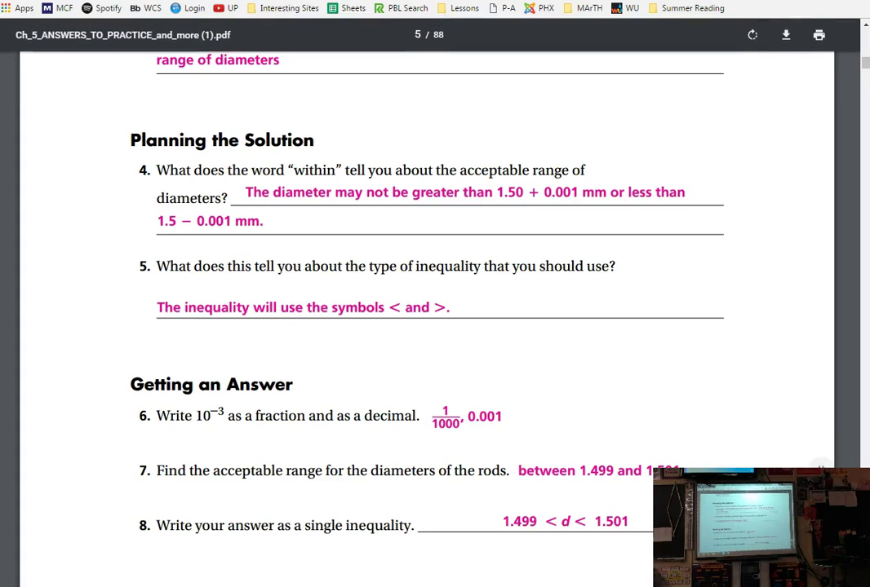
# Step: Close the downloaded PDF and return to the Chapter 5: Exponential and Radical Functions folder
pyautogui.hotkey('ctrl', 'w')
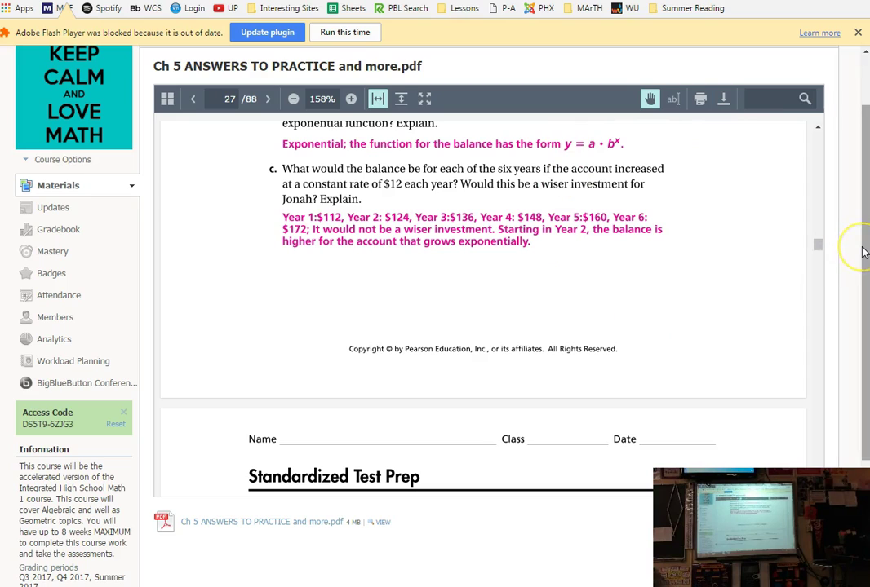
pyautogui.click(867, 214)
pyautogui.scroll(3, 808, 334)
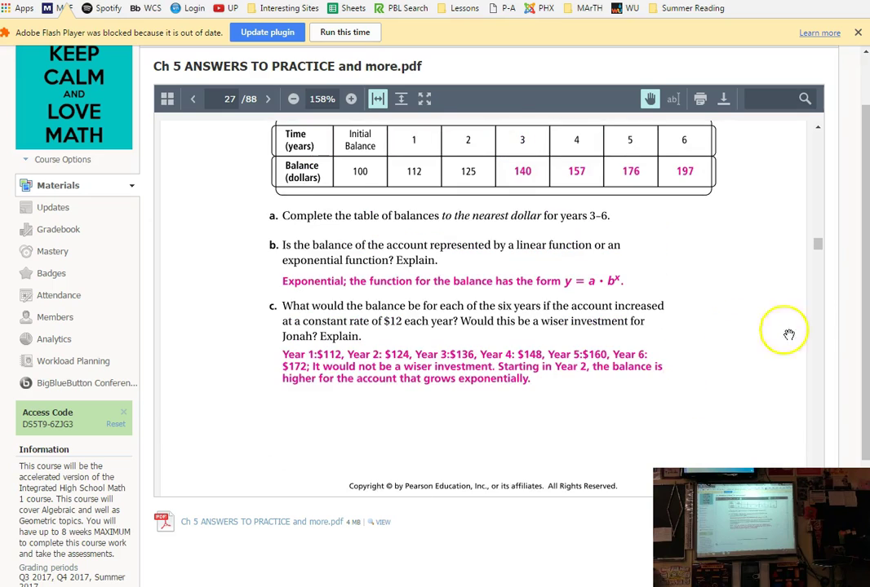
pyautogui.scroll(2, 834, 321)
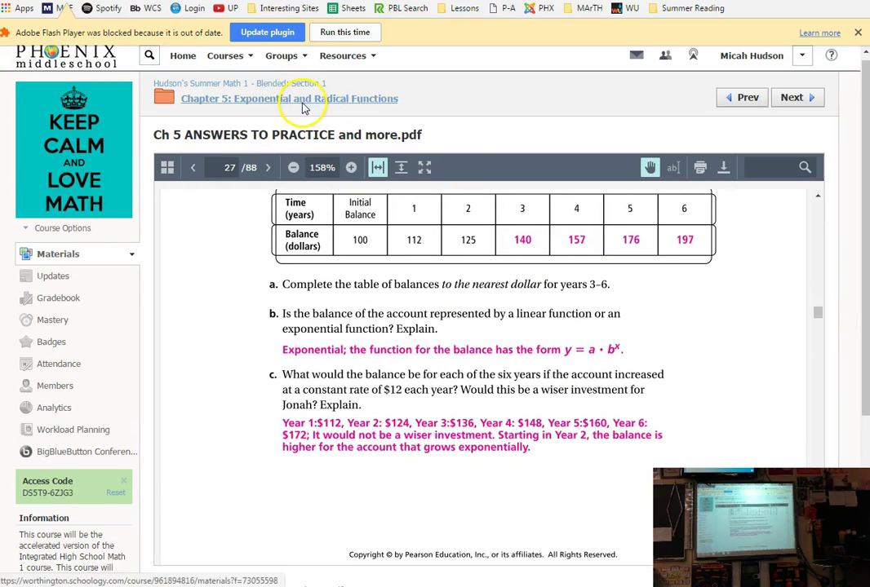
pyautogui.click(303, 107)
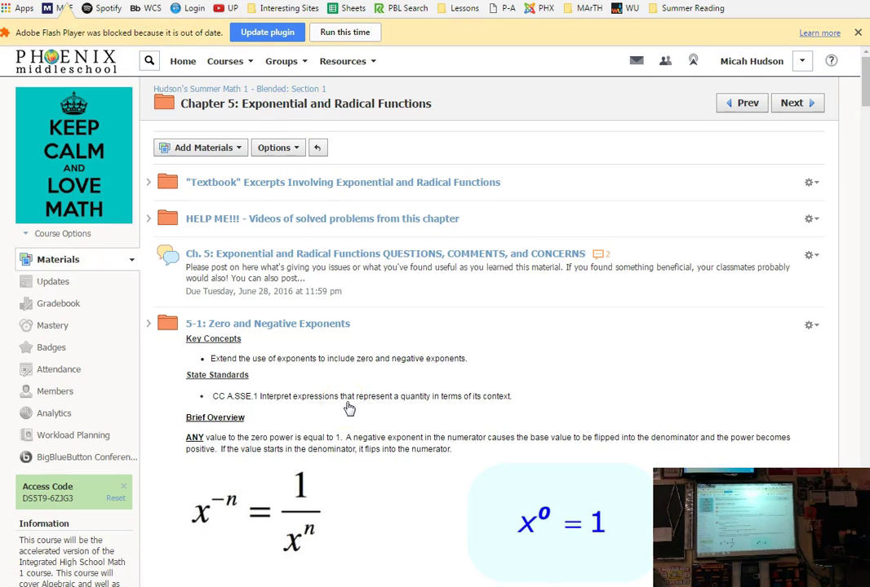
# Step: Leave the Chapter 5 folder and go back to the course's main materials page
pyautogui.click(357, 398)
pyautogui.click(348, 394)
pyautogui.click(301, 384)
pyautogui.click(57, 260)
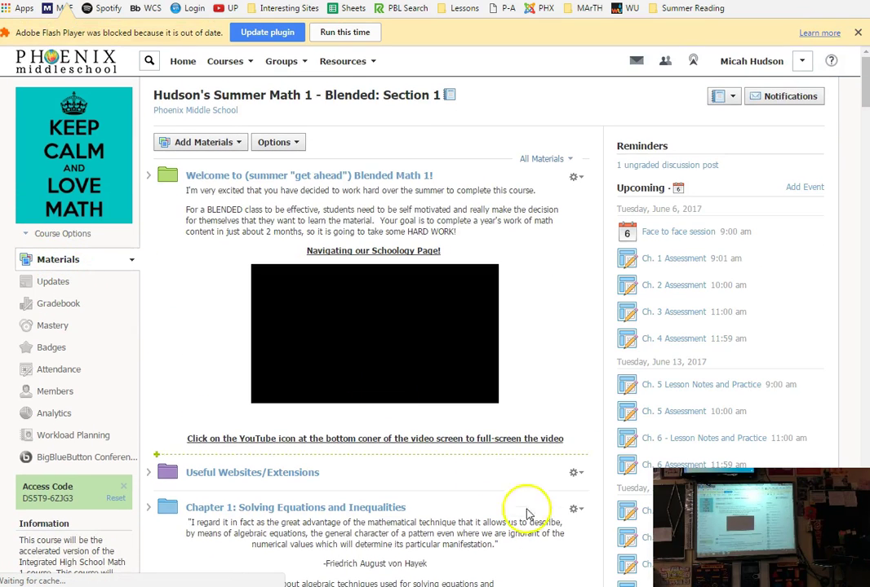
# Step: Look over the chapter folder descriptions on the materials page, down to Chapter 6: Data Analysis and Chapter 7: Tools of Geometry
pyautogui.scroll(-5, 529, 504)
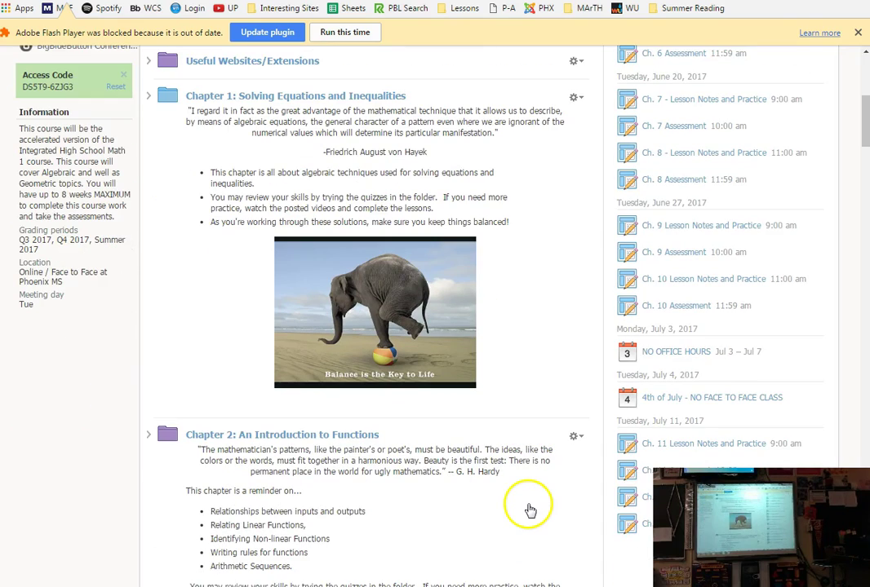
pyautogui.scroll(-12, 527, 510)
pyautogui.scroll(-12, 526, 522)
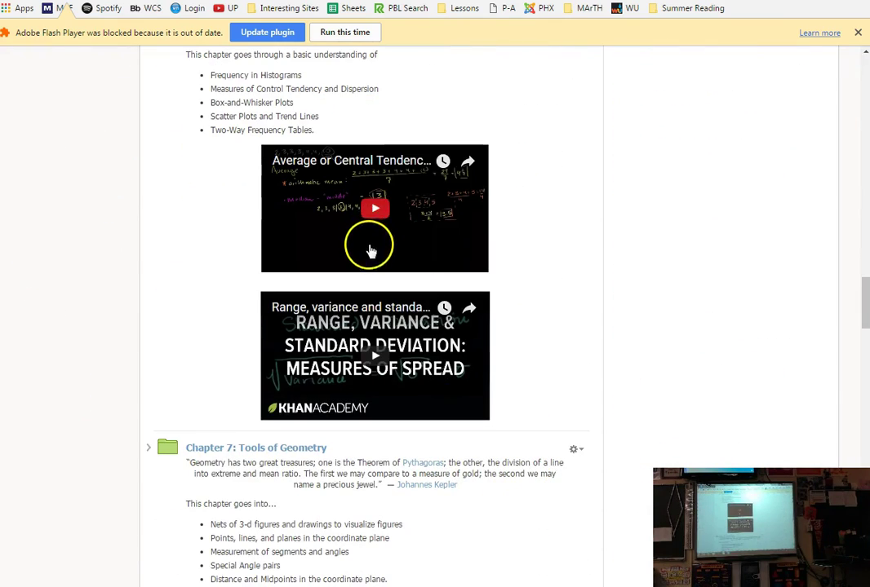
pyautogui.scroll(-3, 377, 212)
pyautogui.scroll(-2, 375, 220)
pyautogui.scroll(2, 359, 261)
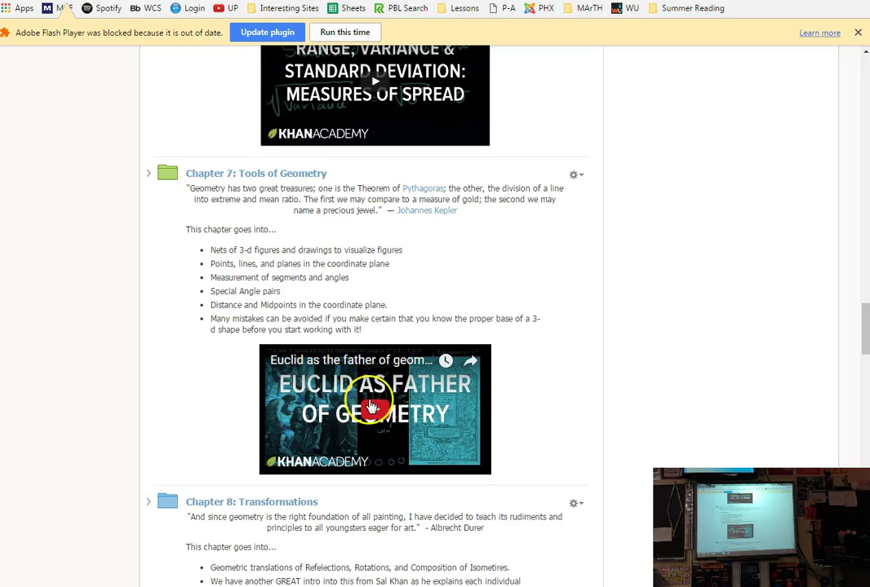
pyautogui.scroll(3, 359, 417)
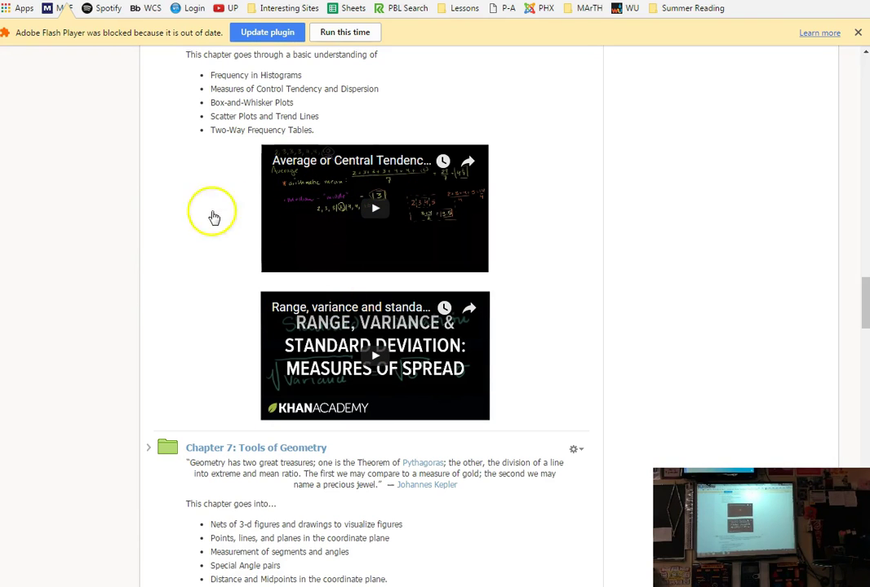
pyautogui.scroll(1, 121, 291)
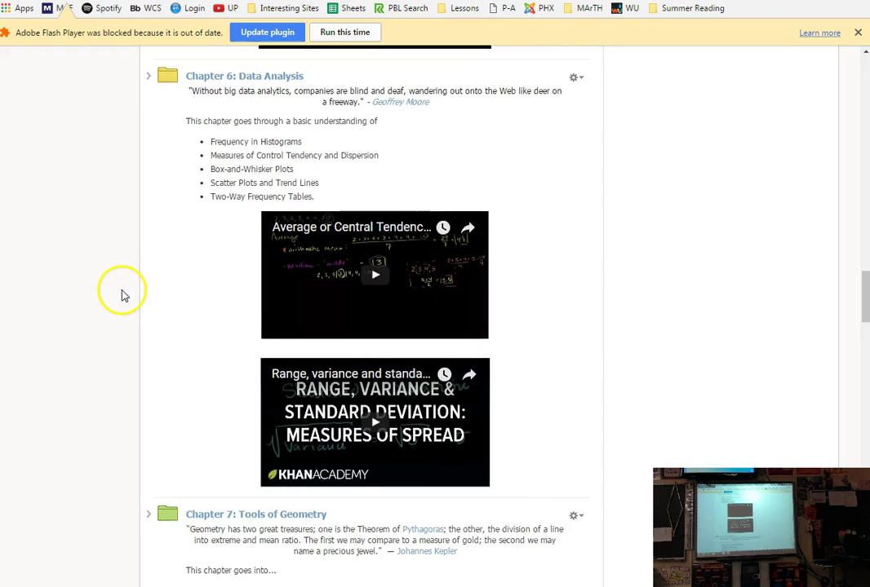
pyautogui.scroll(-4, 119, 291)
pyautogui.scroll(-3, 117, 291)
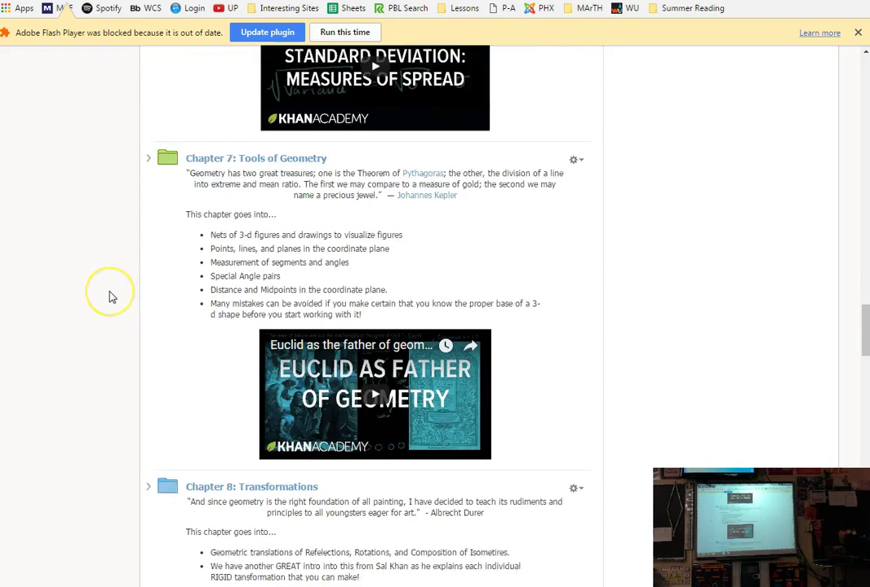
pyautogui.click(107, 303)
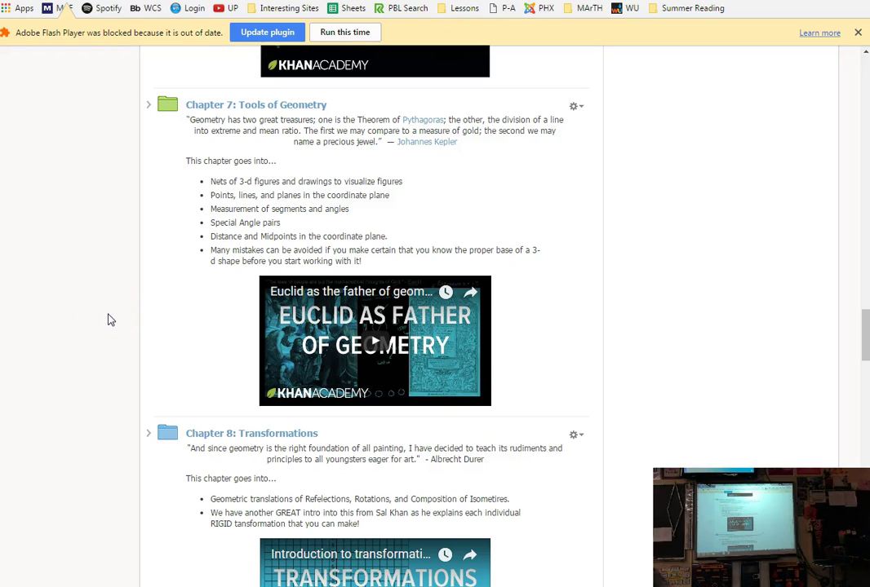
pyautogui.click(98, 319)
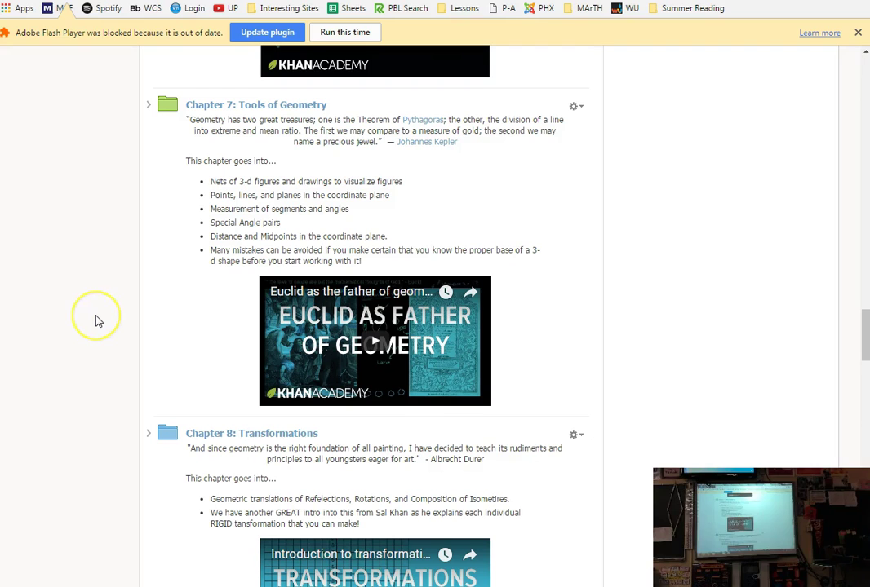
# Step: Go back over the Chapter 2 to Chapter 7 folder descriptions, including the introductory videos for linear, systems, radical and data topics
pyautogui.scroll(3, 214, 314)
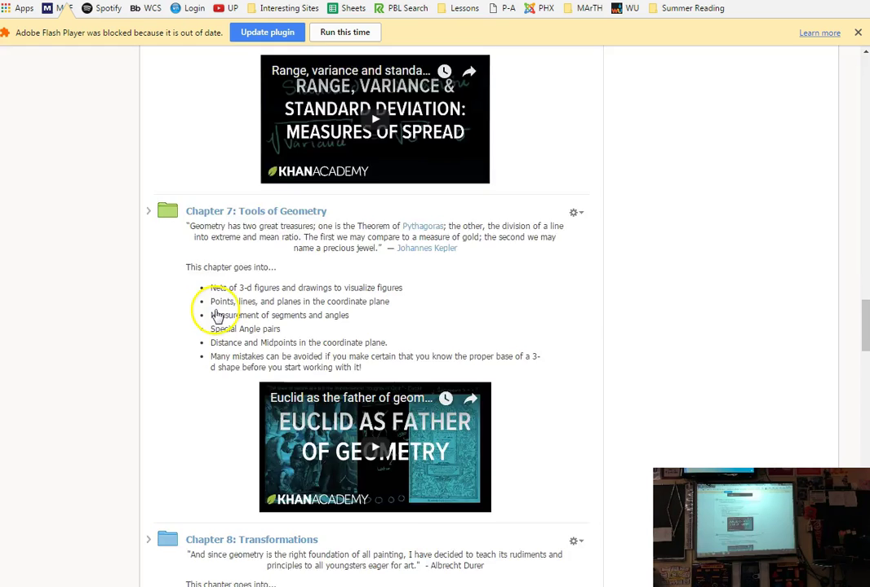
pyautogui.scroll(3, 210, 318)
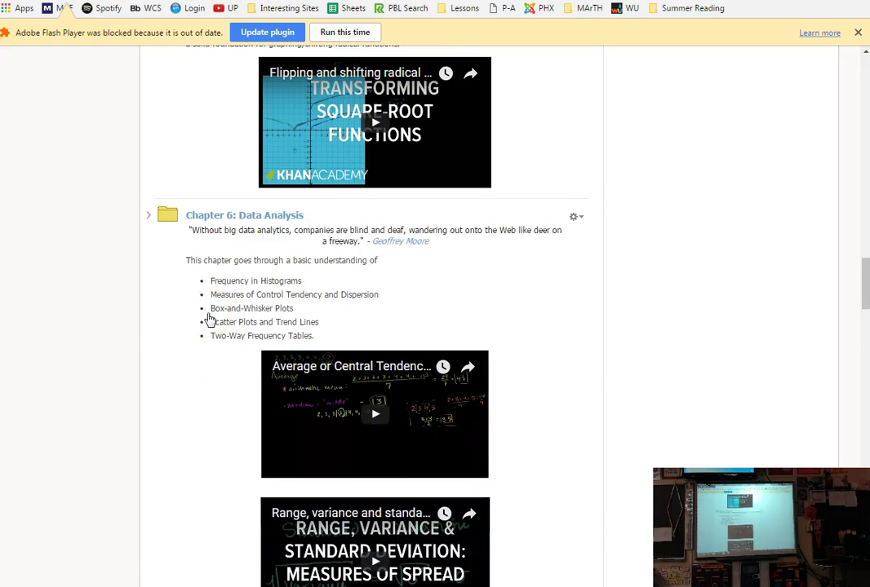
pyautogui.scroll(7, 269, 316)
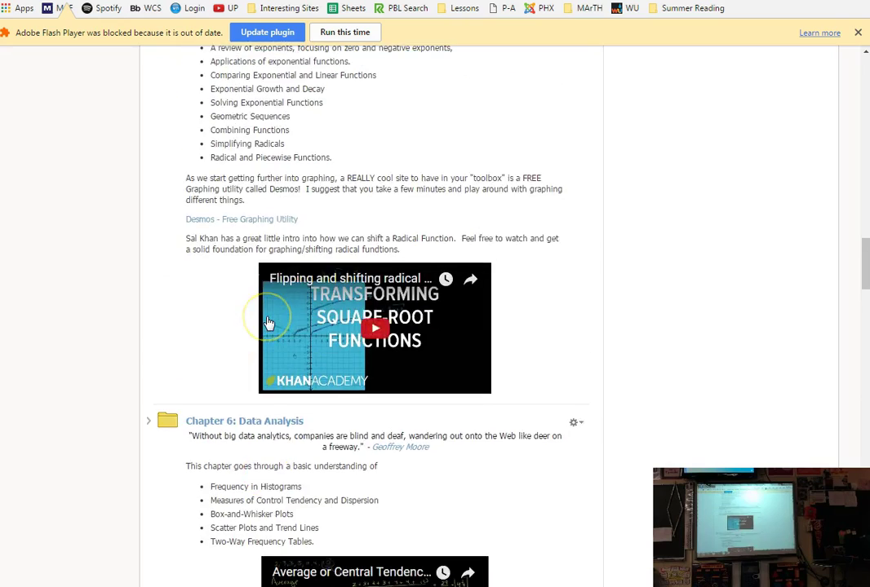
pyautogui.scroll(13, 576, 439)
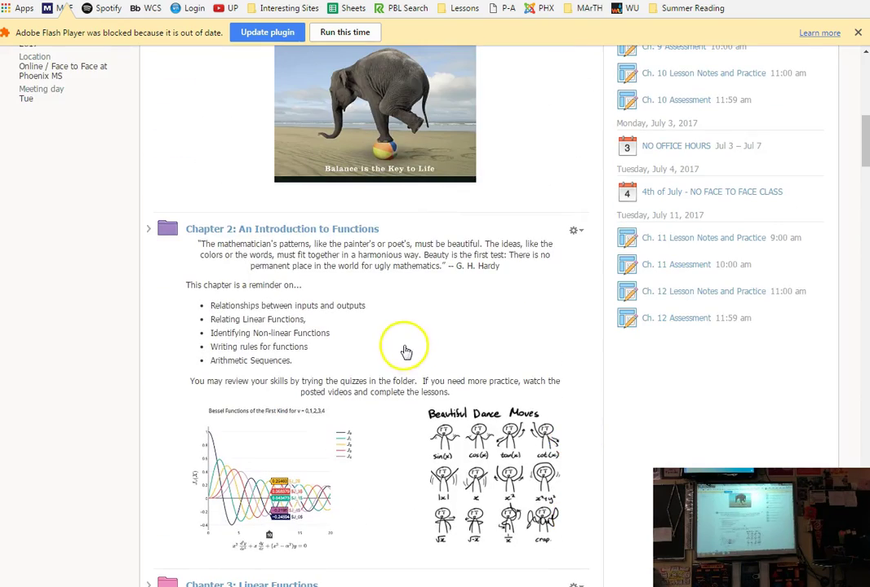
pyautogui.scroll(-5, 405, 350)
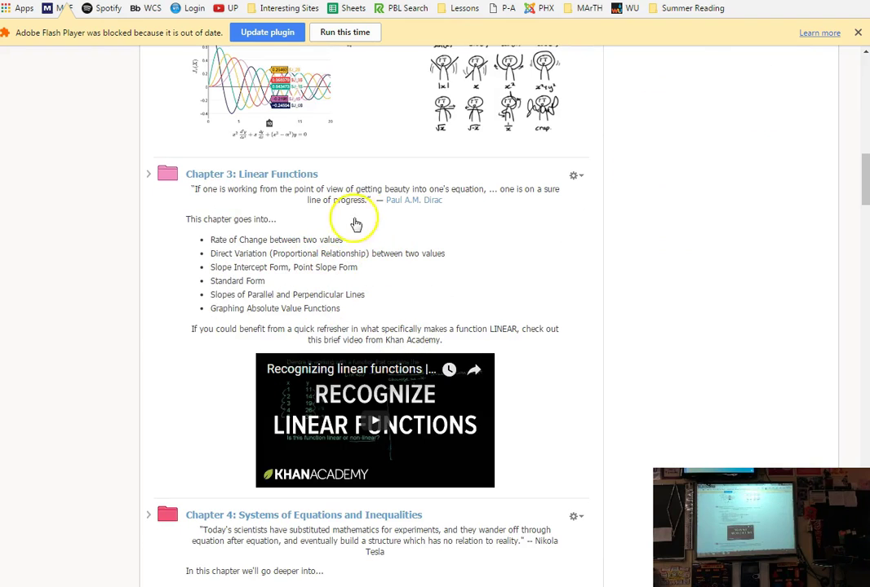
pyautogui.scroll(-8, 623, 316)
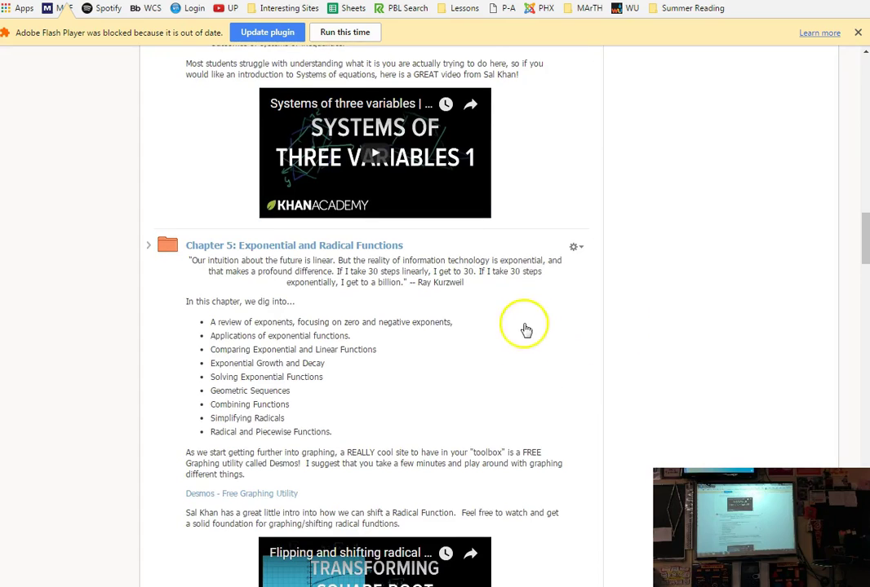
pyautogui.scroll(-3, 649, 346)
pyautogui.scroll(-3, 674, 396)
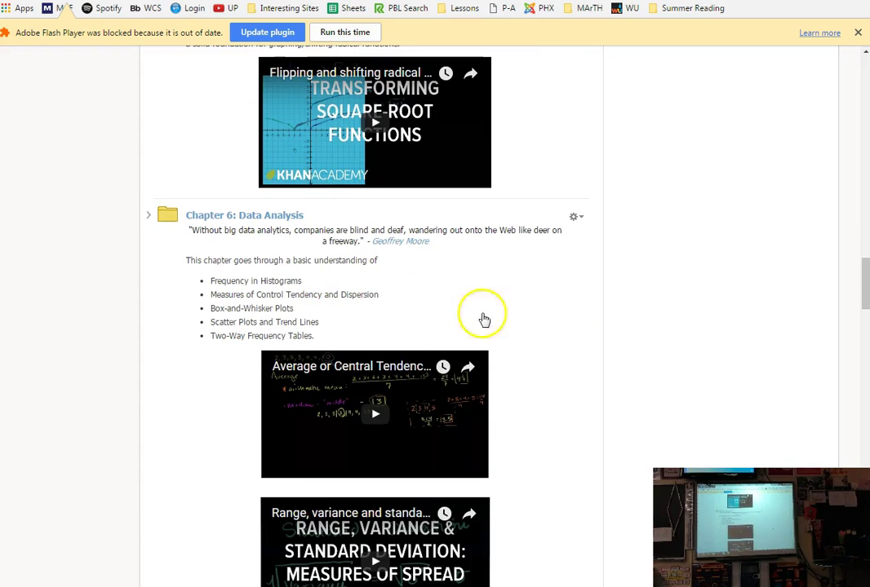
pyautogui.scroll(-4, 646, 400)
pyautogui.scroll(-3, 625, 416)
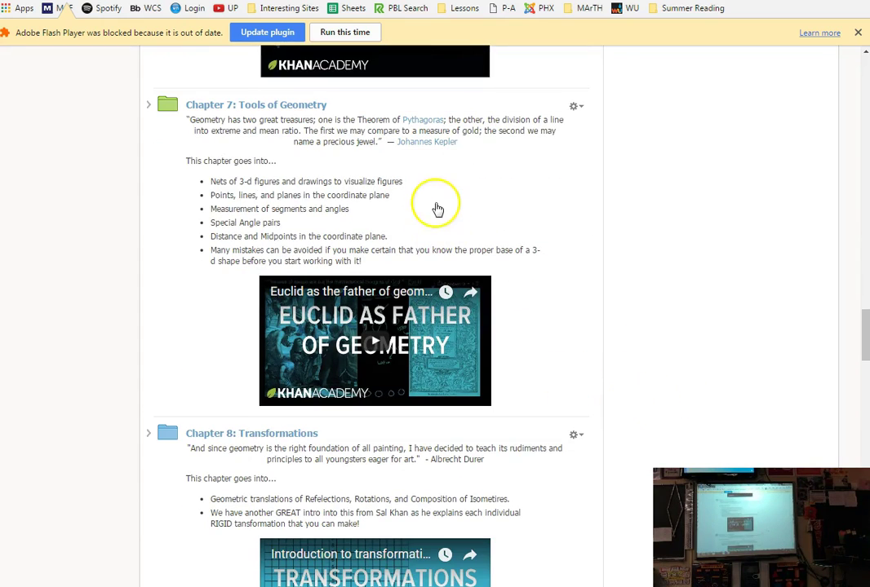
# Step: Look through the folder descriptions from Chapter 8: Transformations to Chapter 14: Proving Theorems about Quadrilaterals, then revisit Chapter 12: Congruent Triangles
pyautogui.scroll(-5, 186, 330)
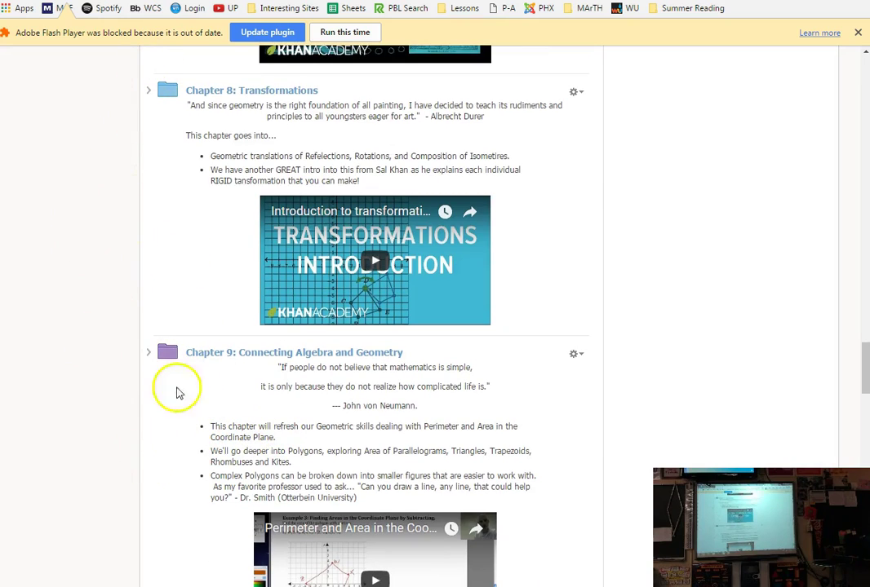
pyautogui.scroll(-5, 179, 400)
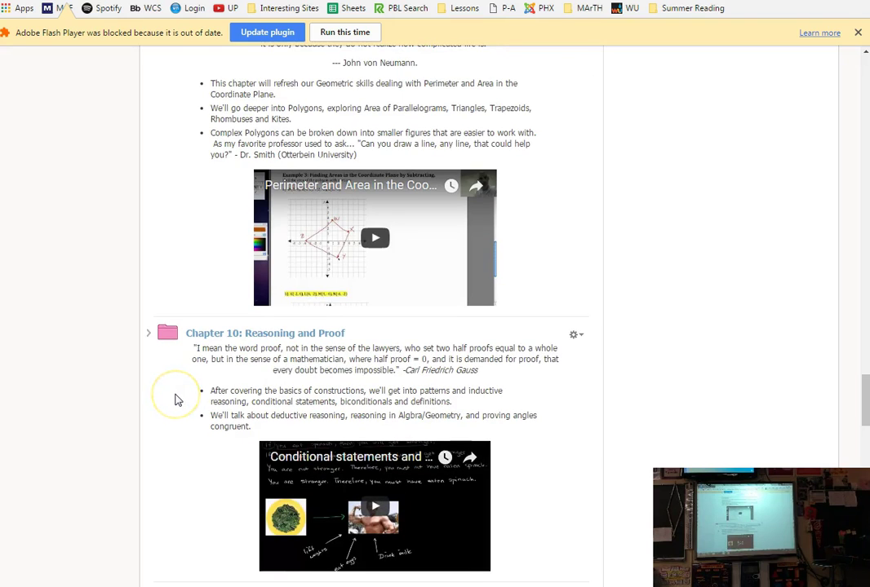
pyautogui.scroll(-1, 179, 396)
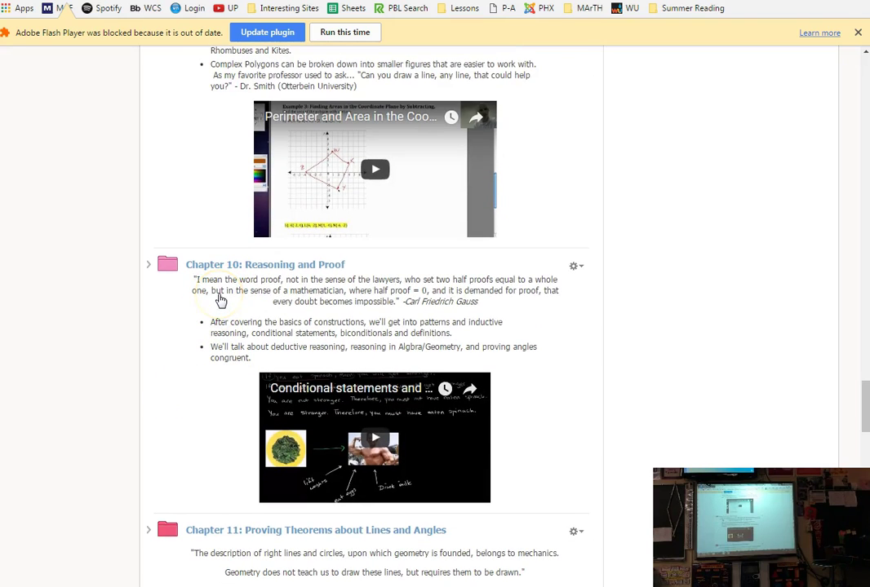
pyautogui.click(220, 303)
pyautogui.scroll(-3, 219, 306)
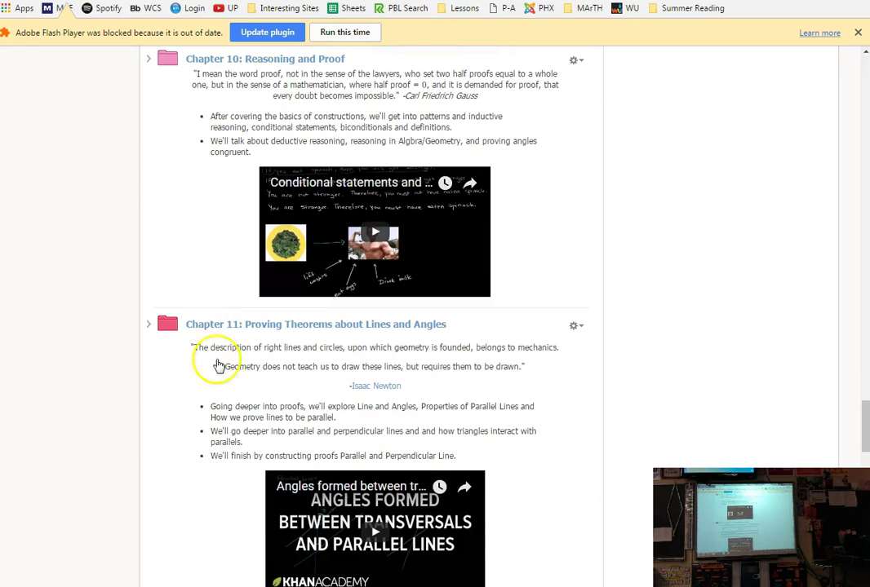
pyautogui.scroll(-4, 229, 361)
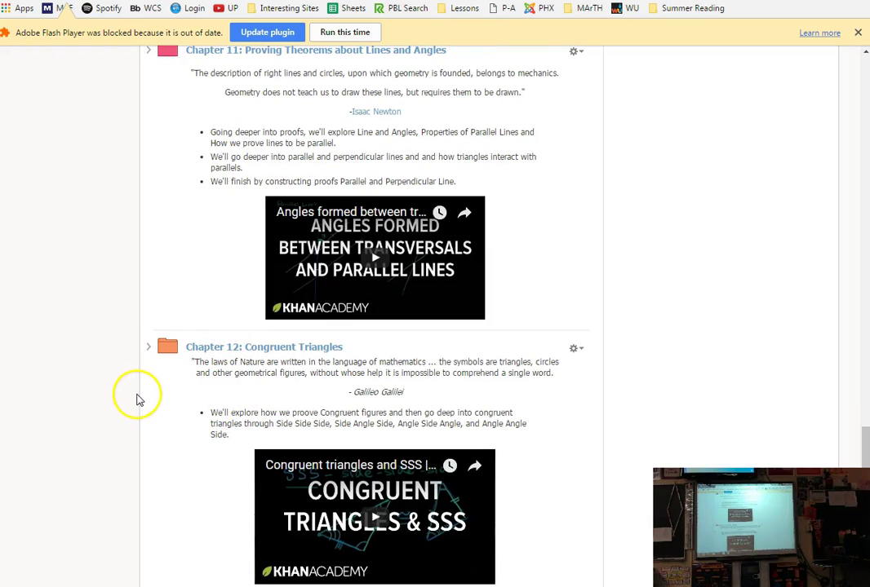
pyautogui.scroll(-5, 97, 397)
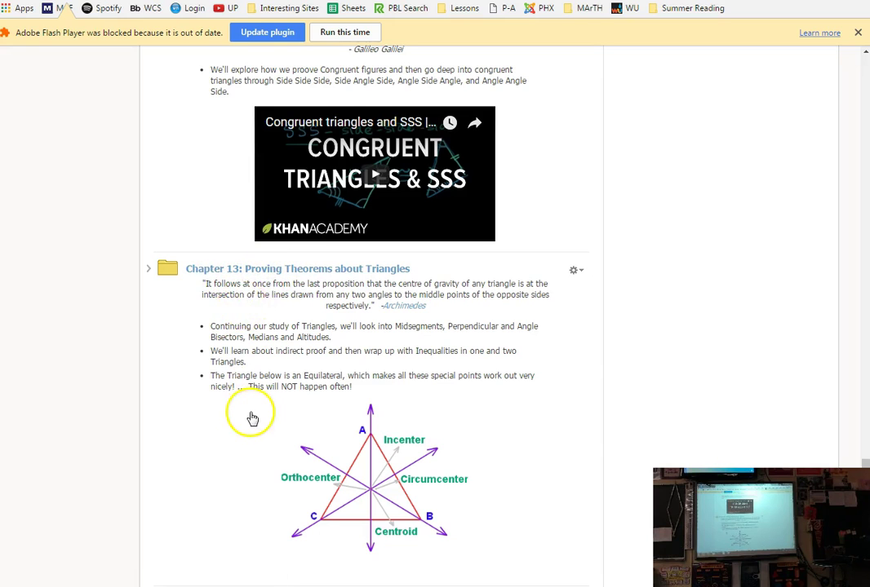
pyautogui.scroll(-3, 249, 418)
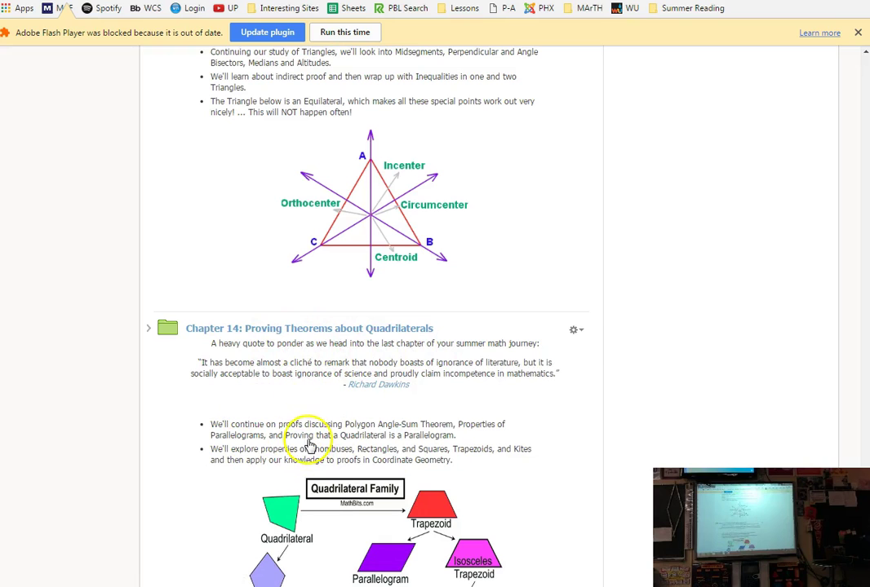
pyautogui.scroll(3, 132, 306)
pyautogui.scroll(2, 189, 315)
pyautogui.scroll(1, 272, 527)
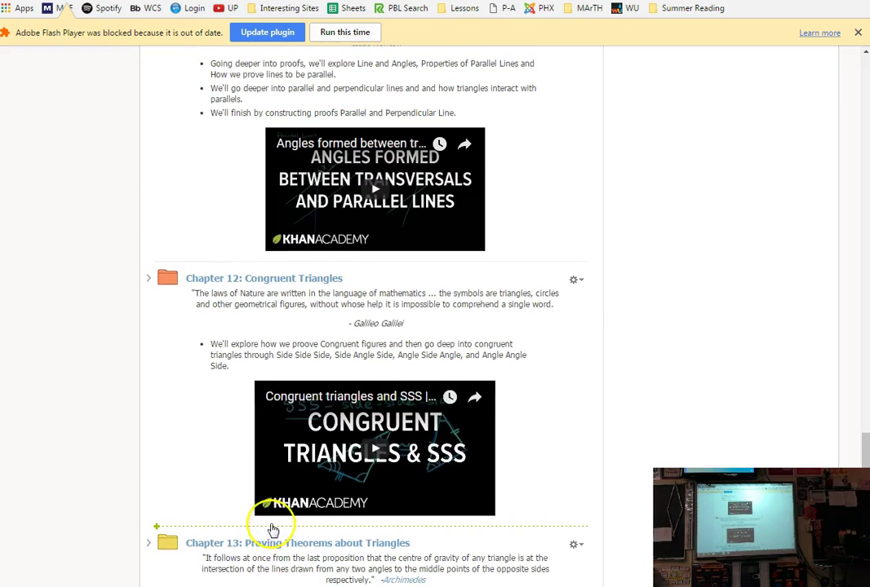
pyautogui.click(173, 321)
pyautogui.click(137, 326)
# Step: Check the Upcoming list of lesson notes, assessments and no-class dates through the Ch. 12 Assessment, ending at the page's beginning
pyautogui.moveTo(863, 449); pyautogui.dragTo(815, 107)
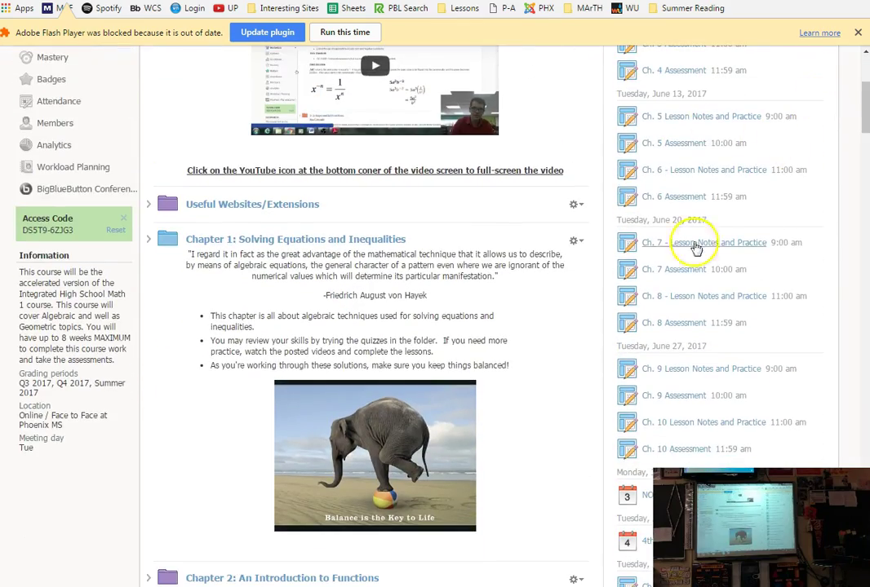
pyautogui.scroll(-3, 791, 456)
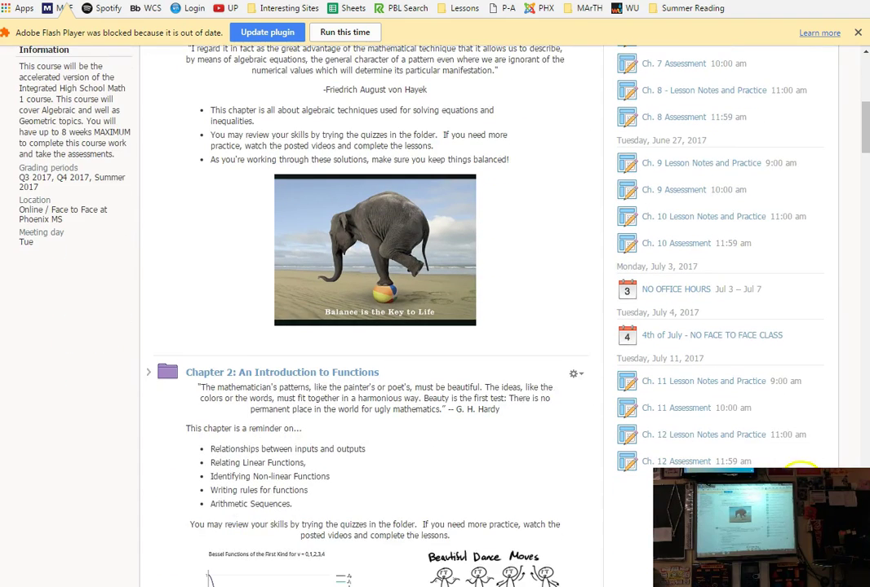
pyautogui.scroll(6, 791, 457)
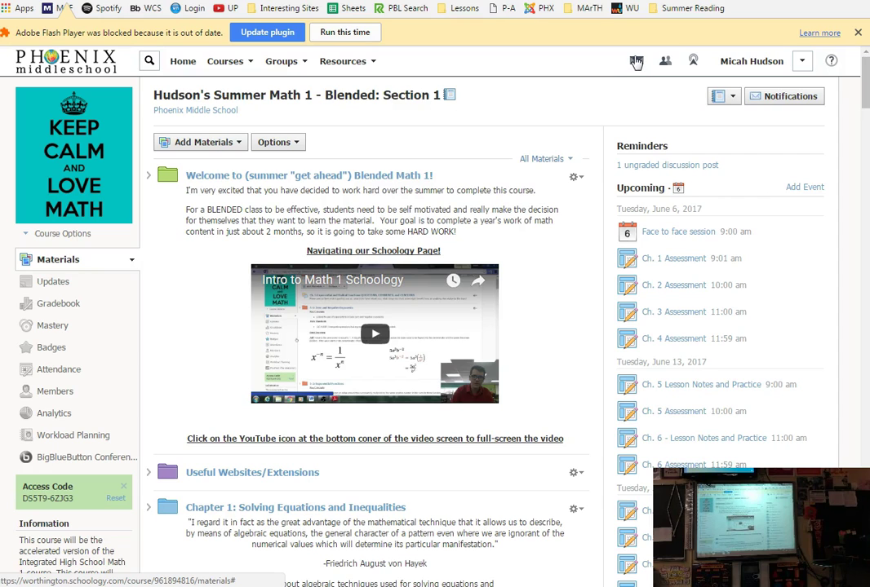
# Step: Start a new message and add the course teacher as its recipient
pyautogui.click(636, 63)
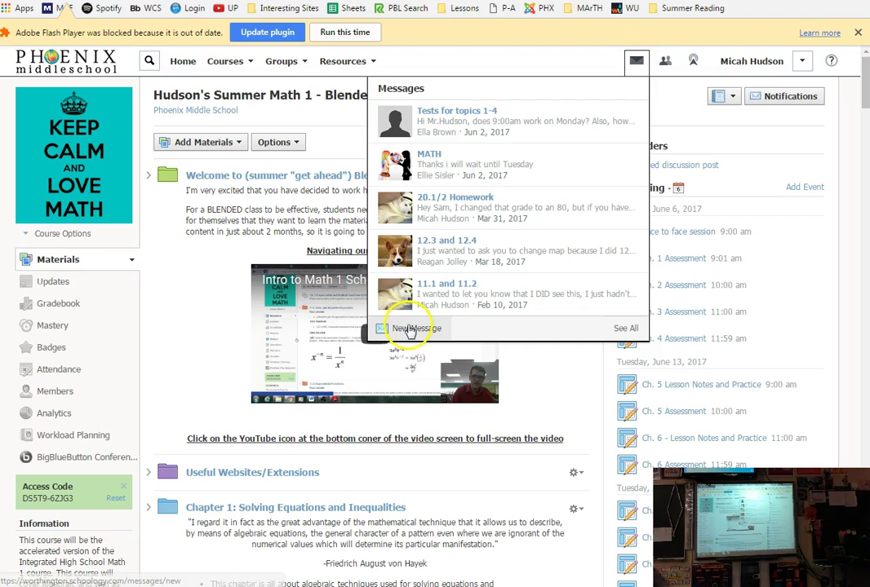
pyautogui.click(411, 330)
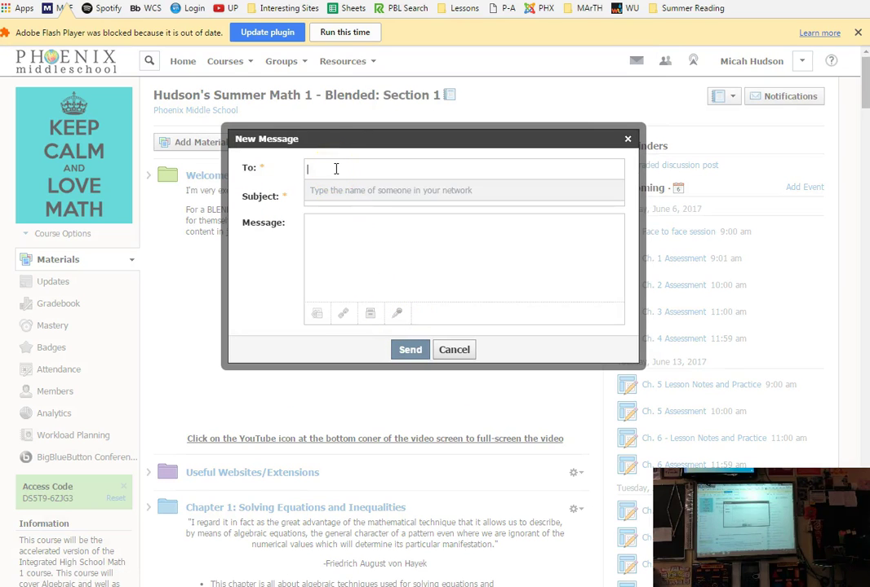
pyautogui.write('hud')
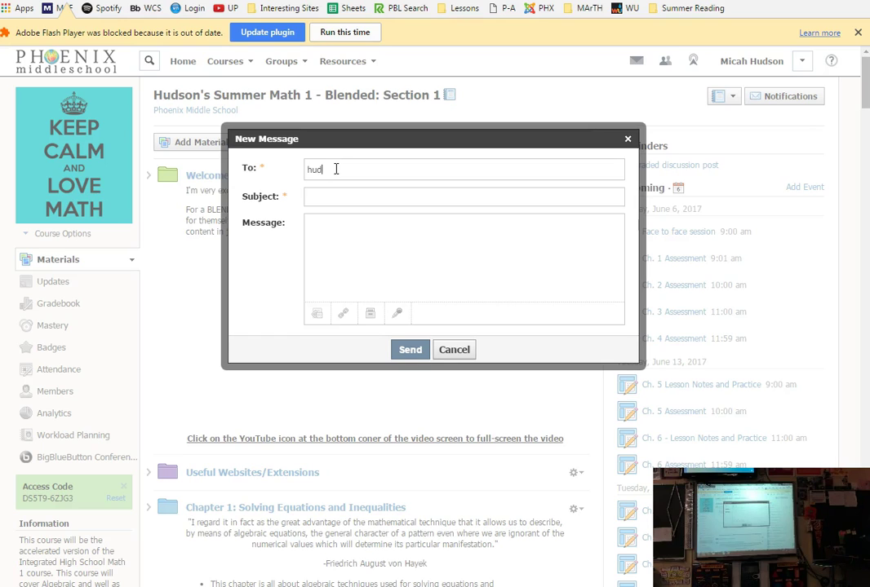
pyautogui.write('son')
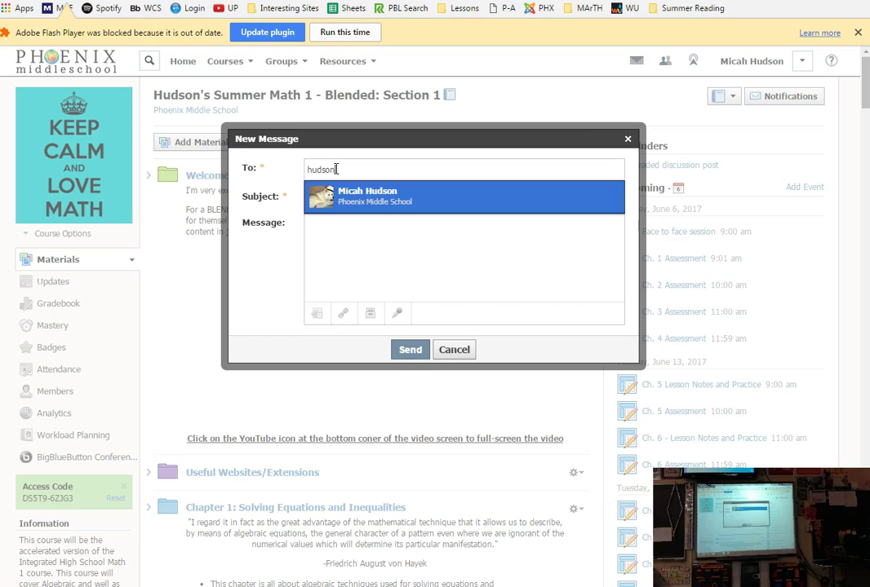
pyautogui.click(319, 169)
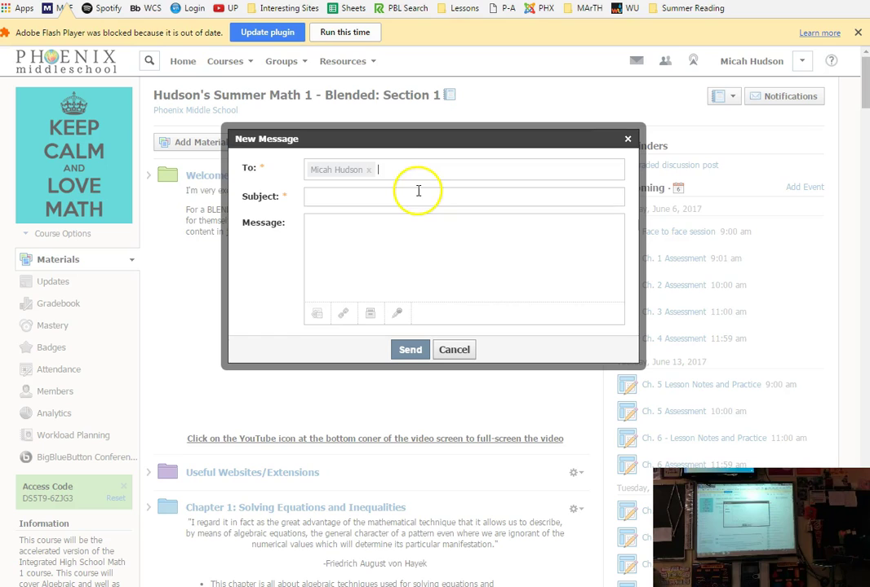
# Step: Set the message subject to "cfghjcghmn" and fill the body with "vfgtyjxsfmcvtyjd,vhgmkdctufcyh,vyukcd mcvtgdcg,xdty"
pyautogui.click(381, 193)
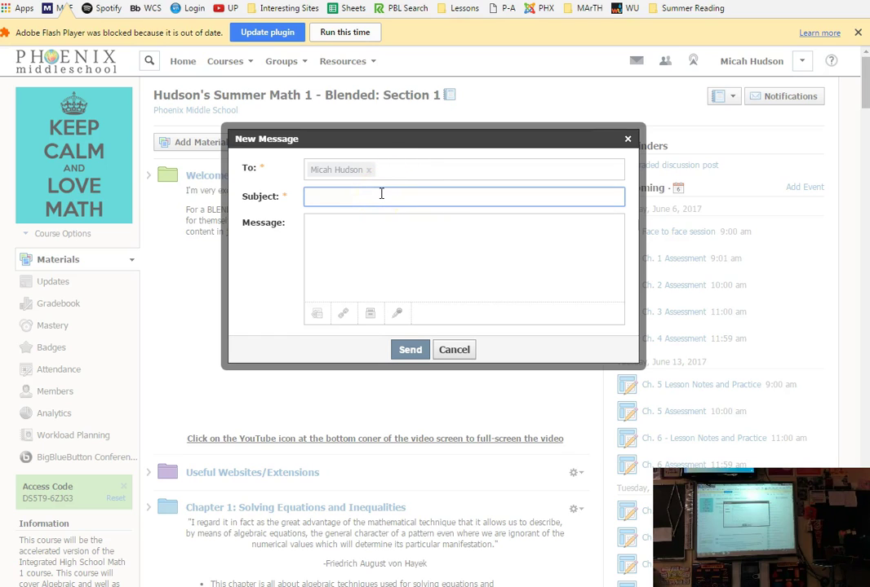
pyautogui.write('cfghjcghmn')
pyautogui.click(446, 243)
pyautogui.write('vfgtyjxsfmcvtyjd,vhgmkdctufcyh,vyukcd mcvtgdcg,xdty')
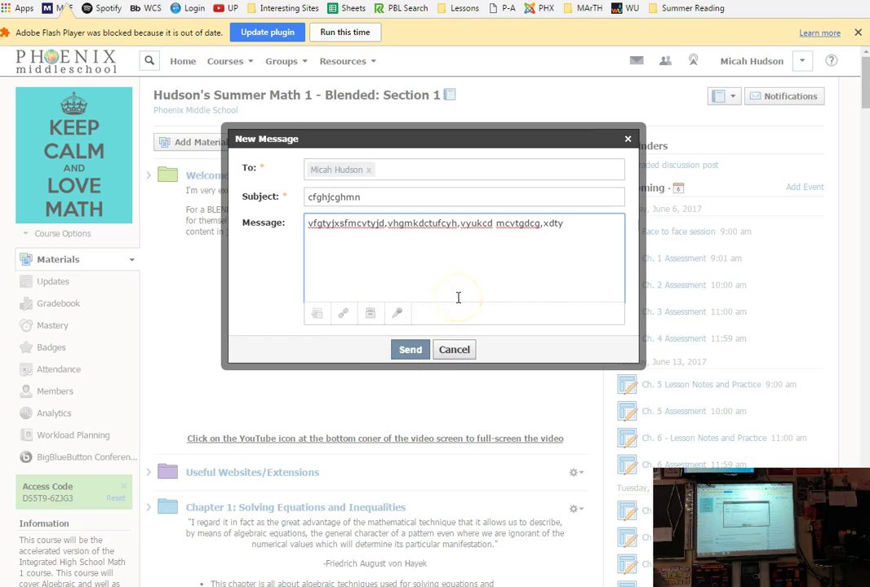
# Step: Clear all the filler text from the message body
pyautogui.click(431, 265)
pyautogui.moveTo(559, 229); pyautogui.dragTo(44, 230)
pyautogui.press('BackSpace')
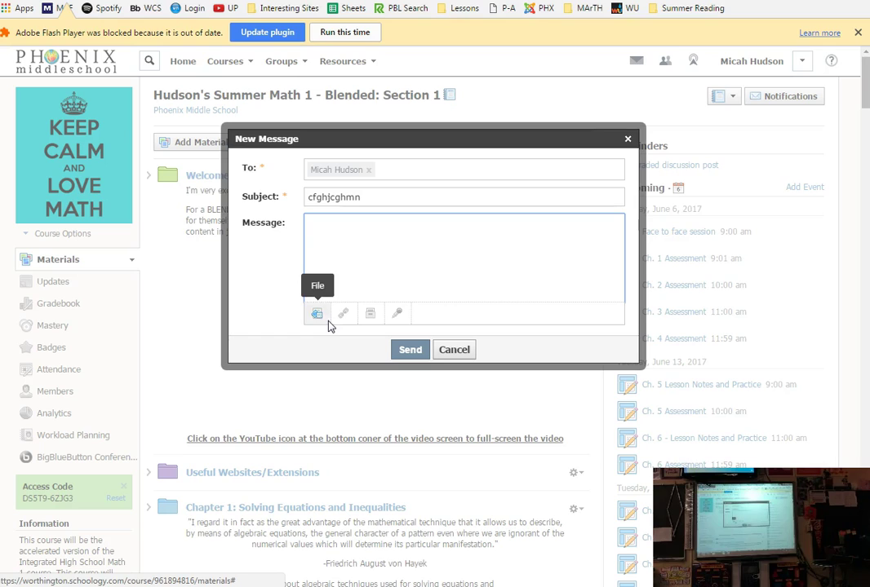
# Step: Switch to Paint, paste the captured screenshot of the message form onto the canvas and shift it around
pyautogui.click(346, 259)
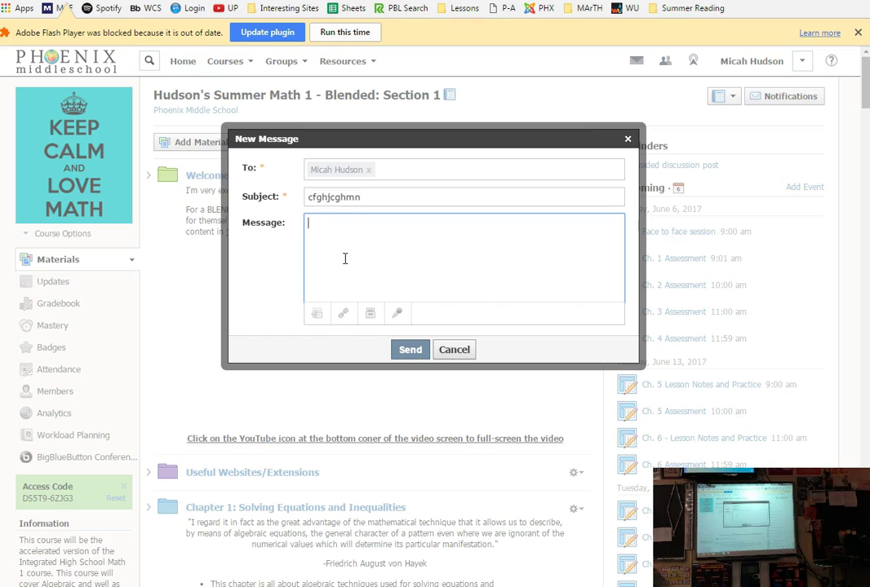
pyautogui.click(334, 264)
pyautogui.click(336, 253)
pyautogui.press('super')
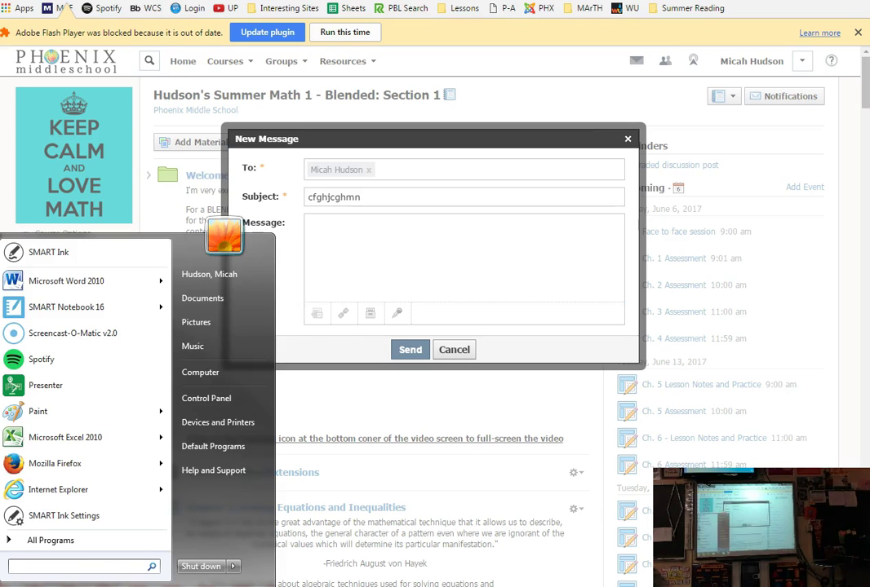
pyautogui.click(67, 413)
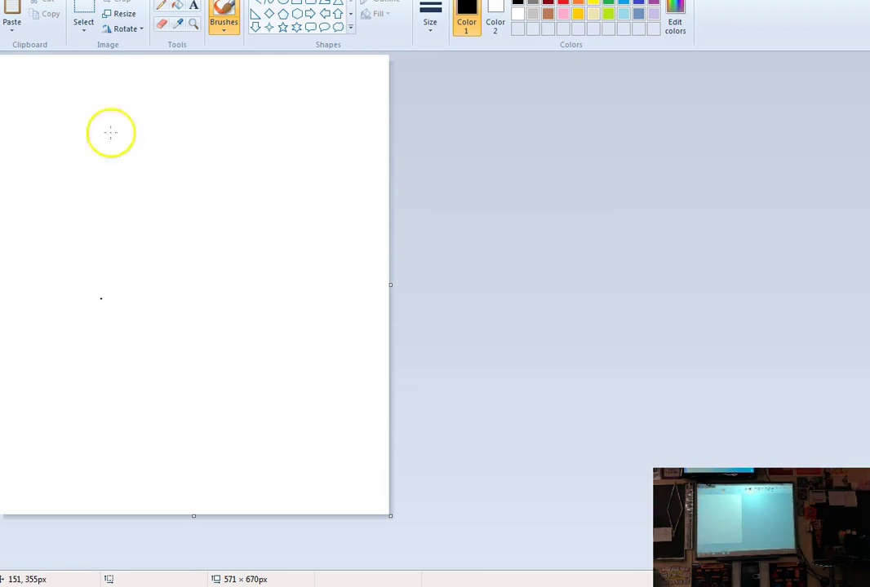
pyautogui.click(13, 9)
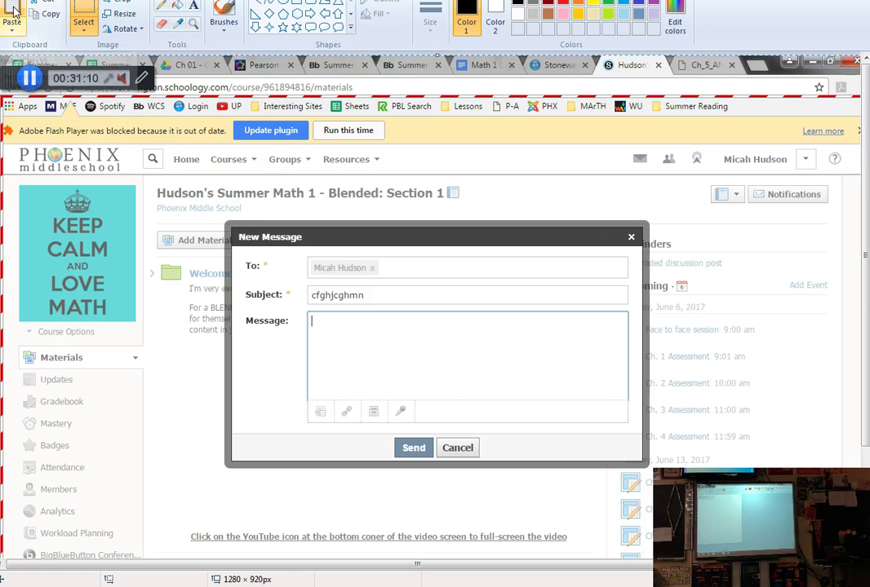
pyautogui.moveTo(156, 329)
pyautogui.mouseDown()
pyautogui.moveTo(359, 302)
pyautogui.moveTo(426, 386)
pyautogui.moveTo(179, 307)
pyautogui.moveTo(320, 377)
pyautogui.mouseUp()
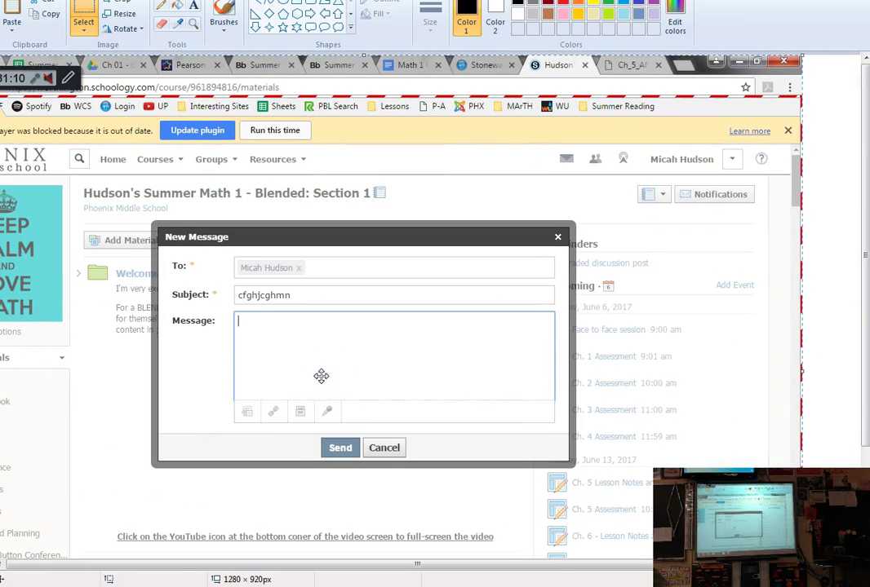
pyautogui.moveTo(220, 296)
pyautogui.mouseDown()
pyautogui.moveTo(249, 326)
pyautogui.moveTo(262, 295)
pyautogui.mouseUp()
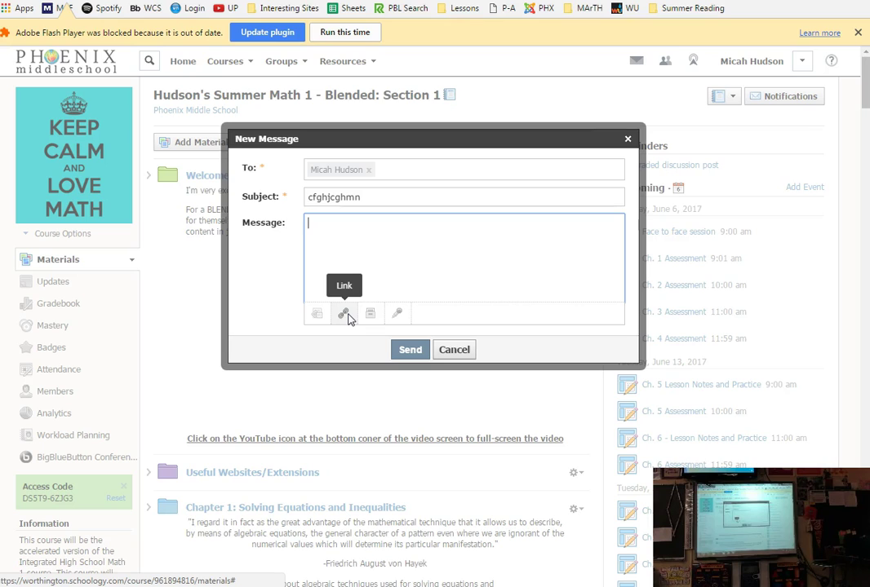
# Step: View the message's link/embed and resources attachment dialogs, closing each one without attaching anything
pyautogui.click(343, 315)
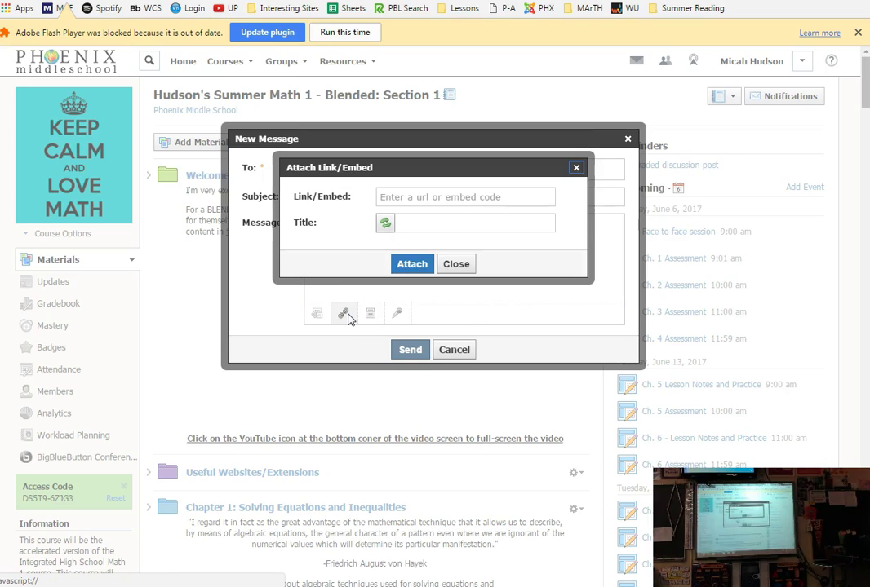
pyautogui.click(425, 228)
pyautogui.click(421, 198)
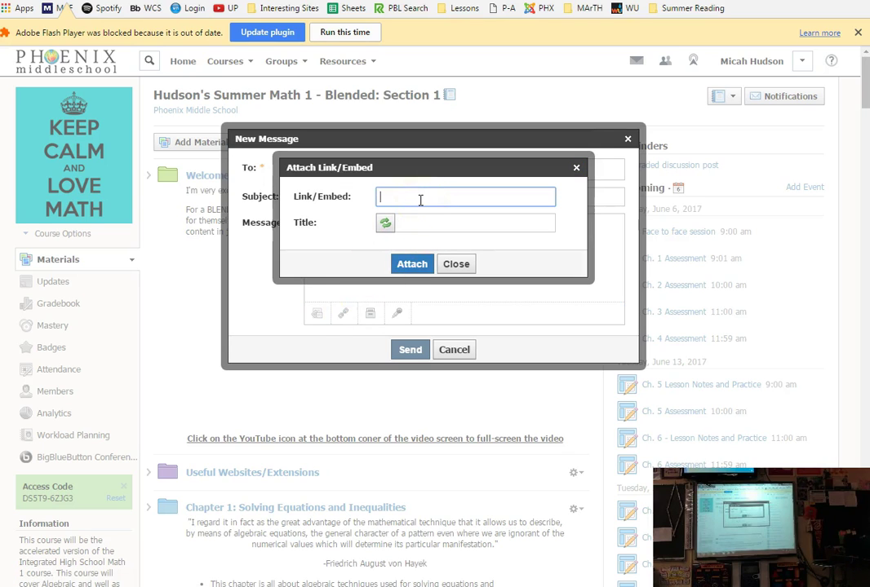
pyautogui.click(385, 224)
pyautogui.click(453, 263)
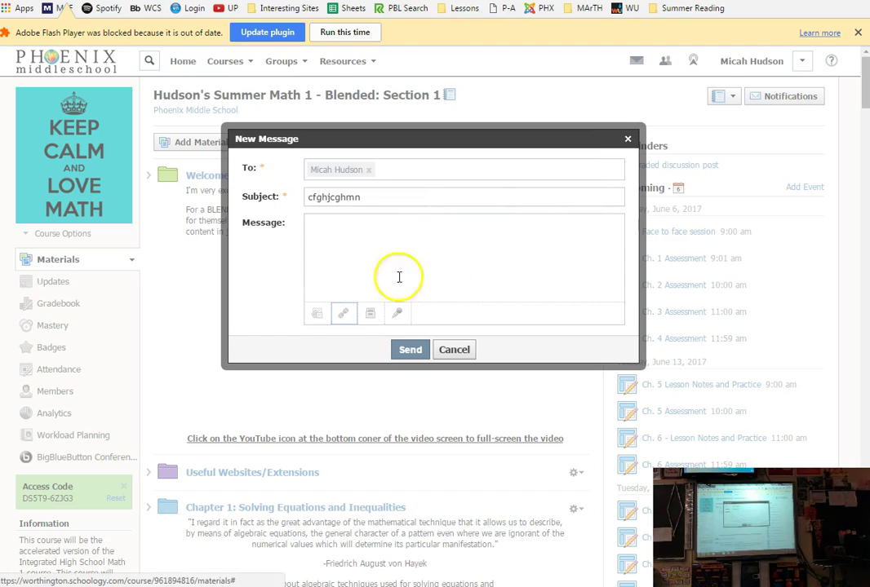
pyautogui.click(371, 315)
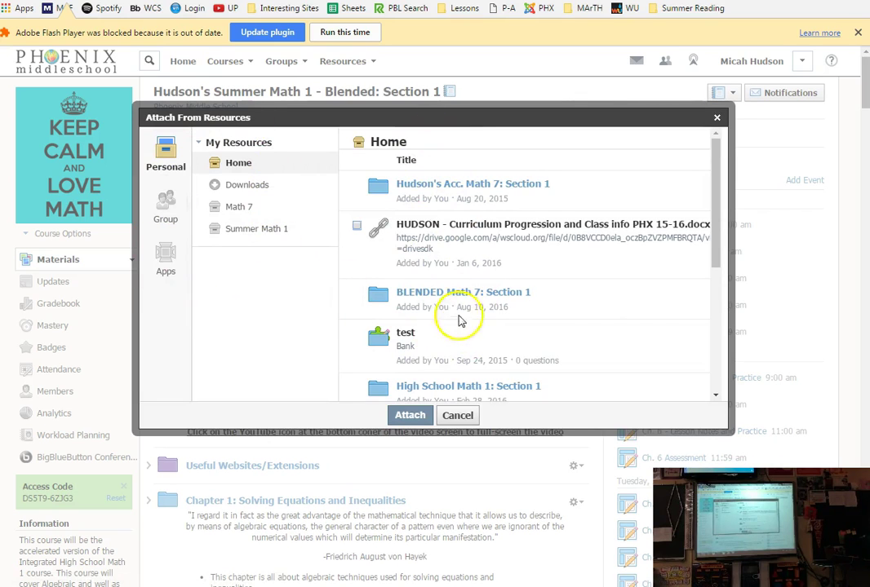
pyautogui.click(459, 416)
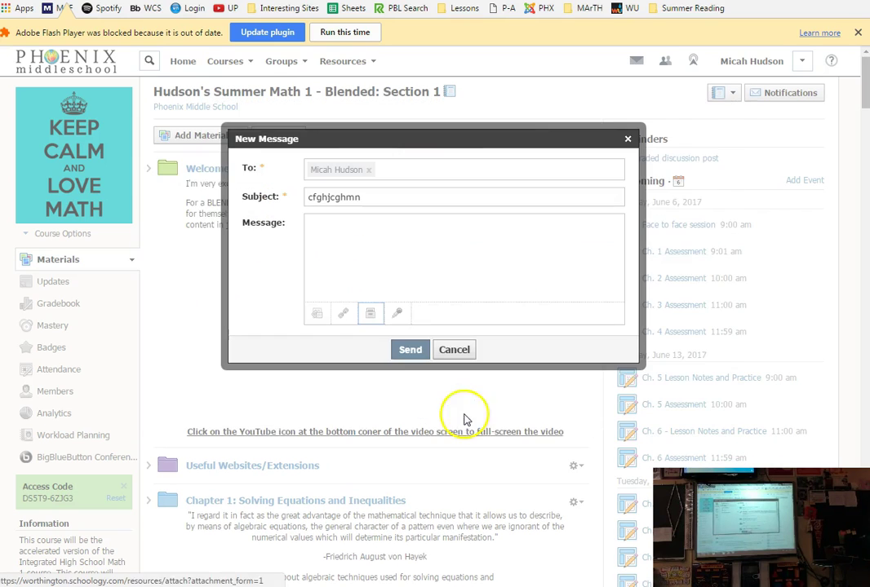
# Step: Try the message's video/audio recorder, then cancel the recording and discard the unsent message
pyautogui.click(397, 315)
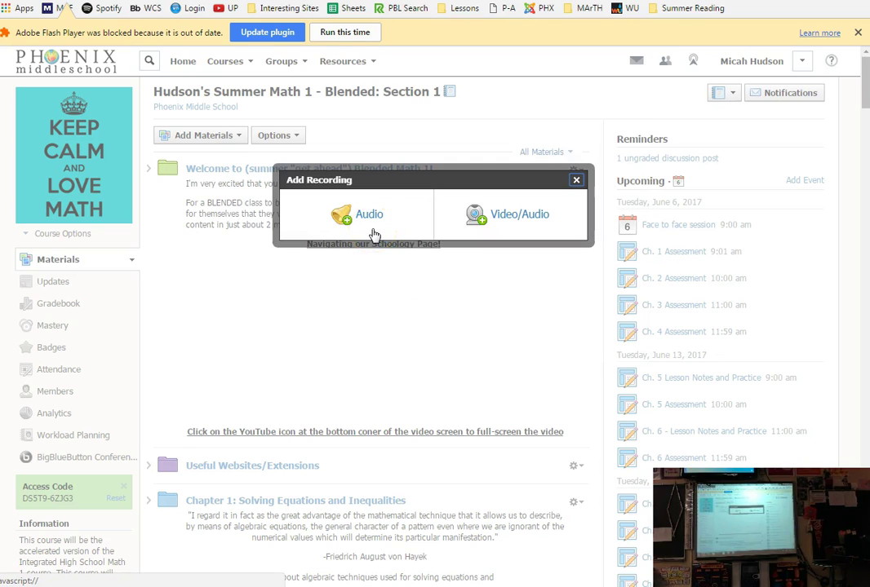
pyautogui.click(520, 218)
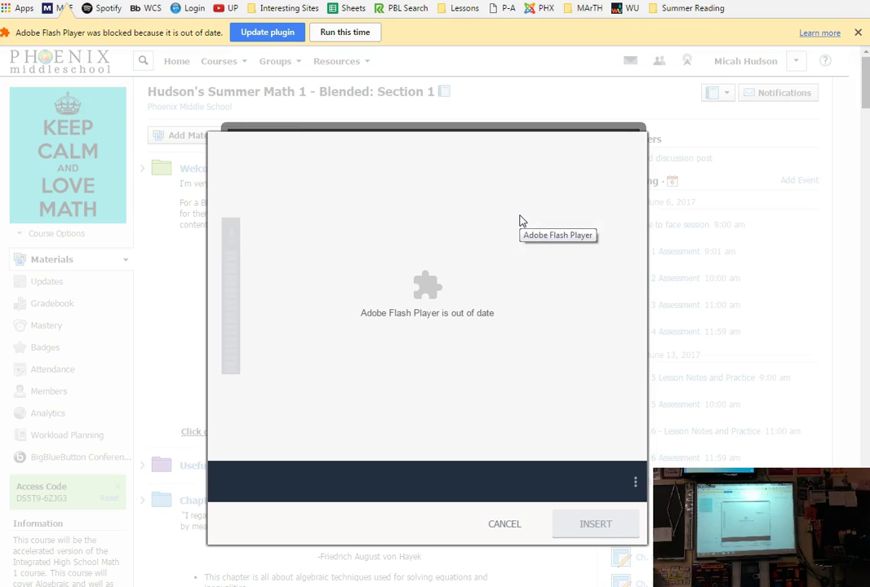
pyautogui.click(426, 282)
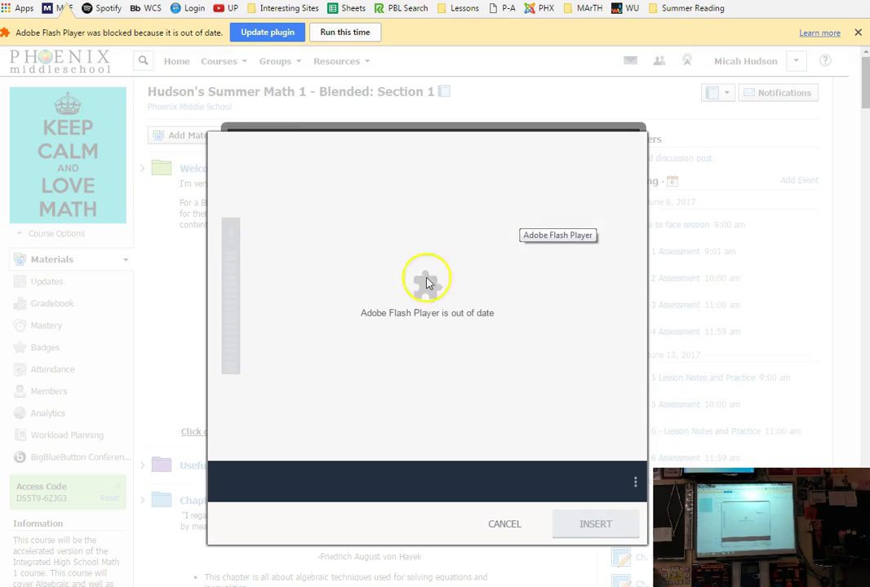
pyautogui.click(288, 229)
pyautogui.click(273, 244)
pyautogui.click(512, 529)
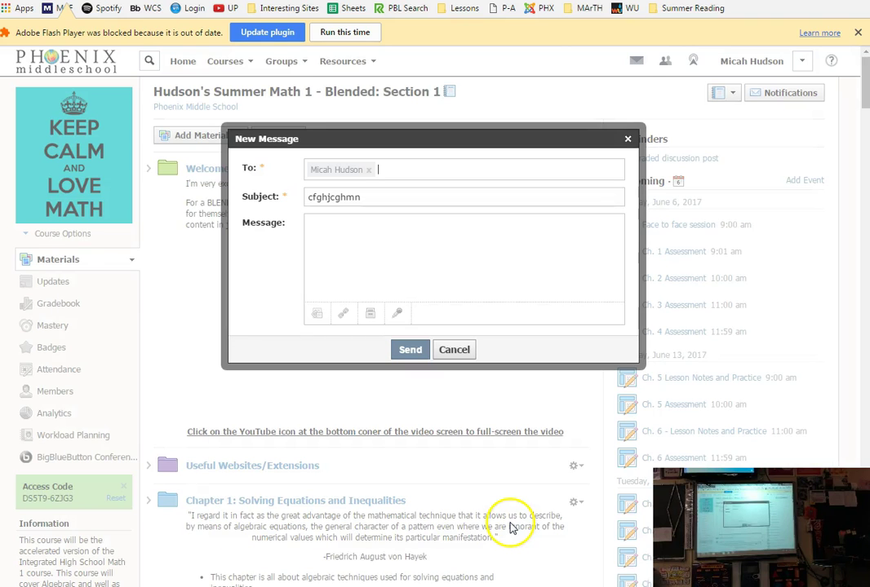
pyautogui.click(453, 350)
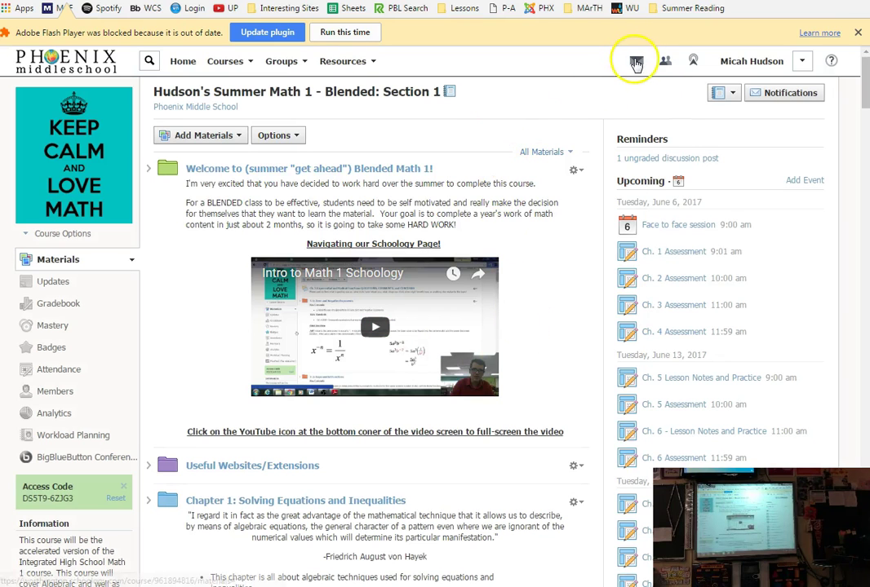
# Step: Check the pending requests and notifications, and open the notified Ch. 5 Exponential and Radical Functions discussion
pyautogui.click(665, 62)
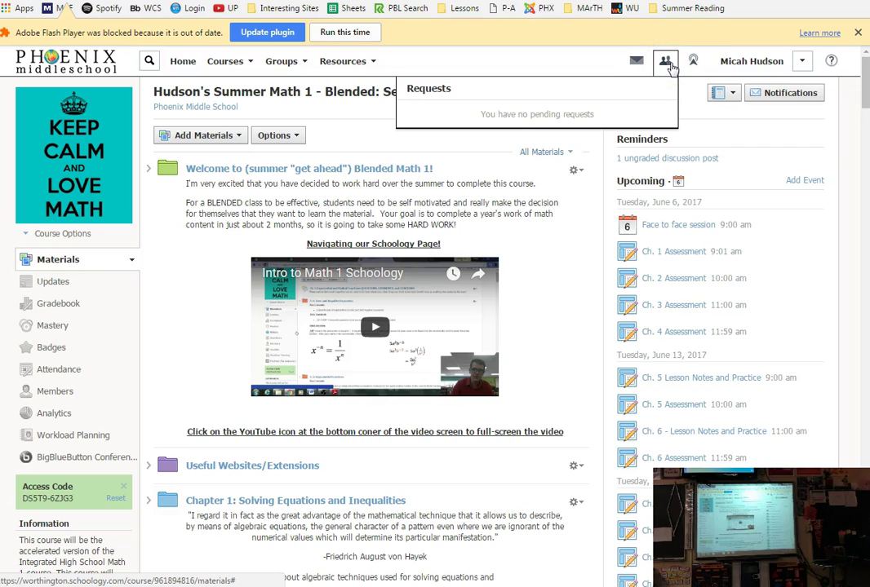
pyautogui.click(695, 63)
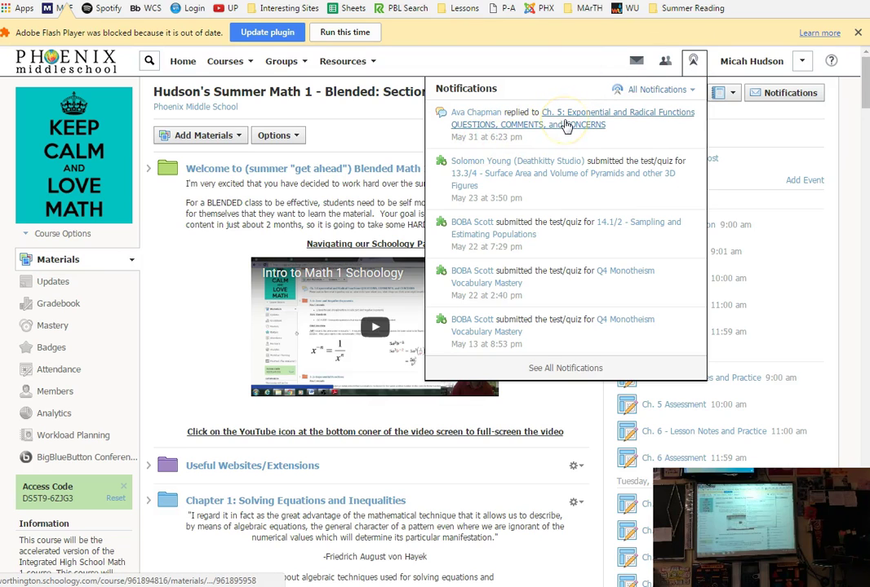
pyautogui.click(565, 125)
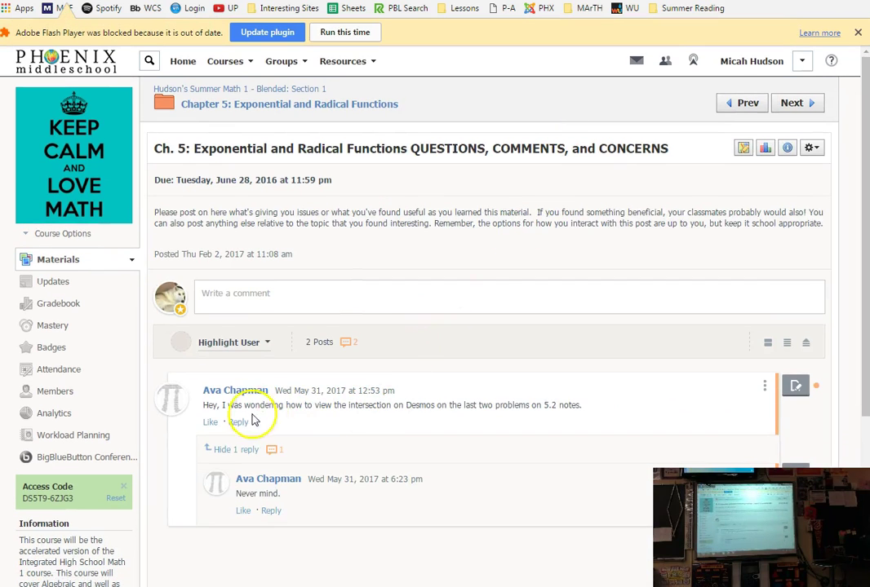
# Step: Read the student's question about viewing intersections on Desmos and the follow-up reply in the discussion
pyautogui.moveTo(204, 405); pyautogui.dragTo(569, 423)
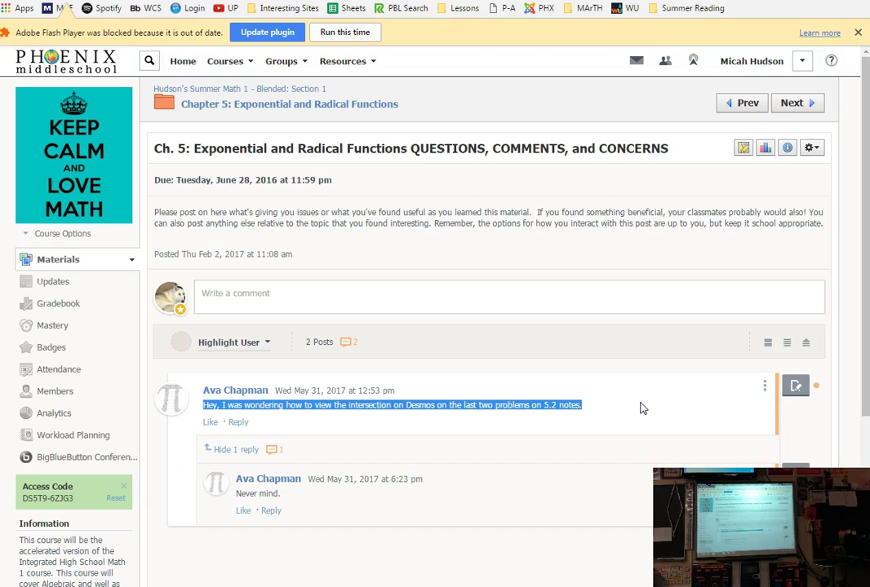
pyautogui.click(414, 427)
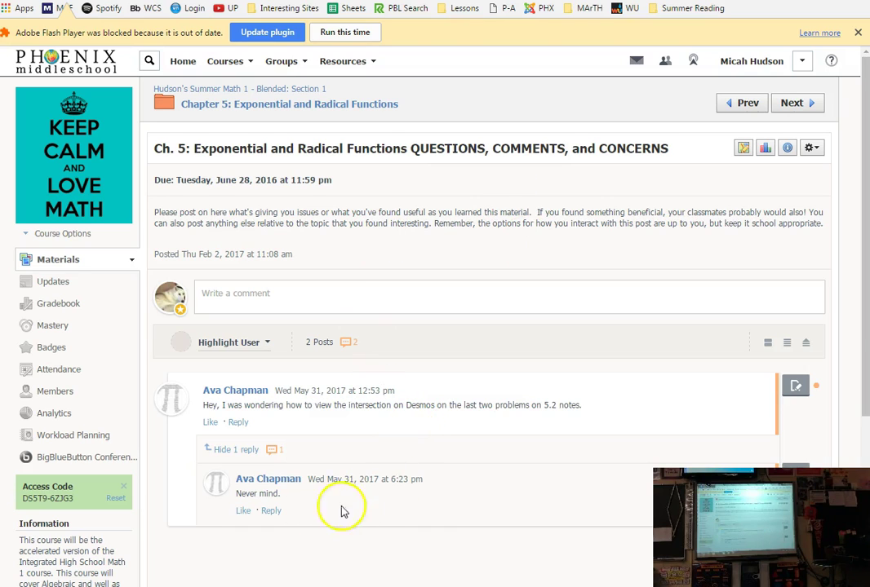
pyautogui.moveTo(280, 494); pyautogui.dragTo(217, 490)
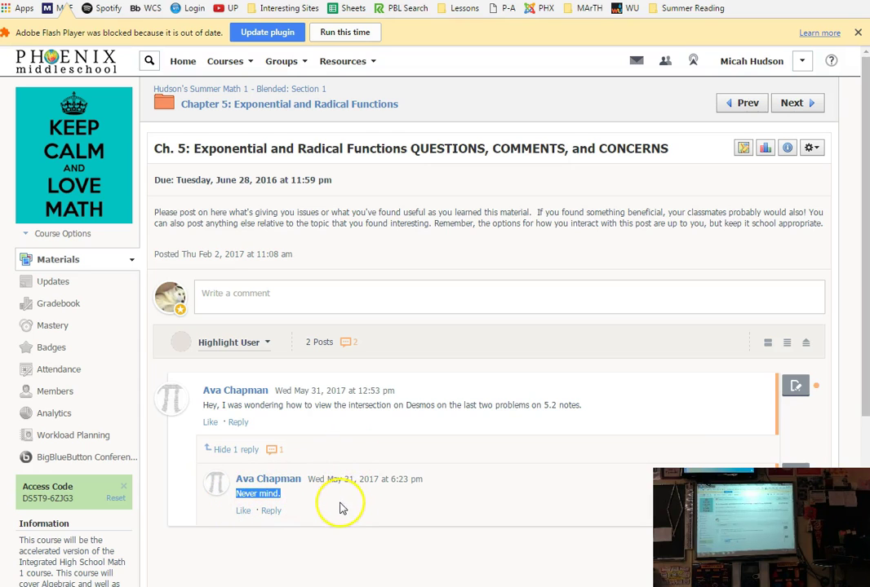
pyautogui.click(352, 418)
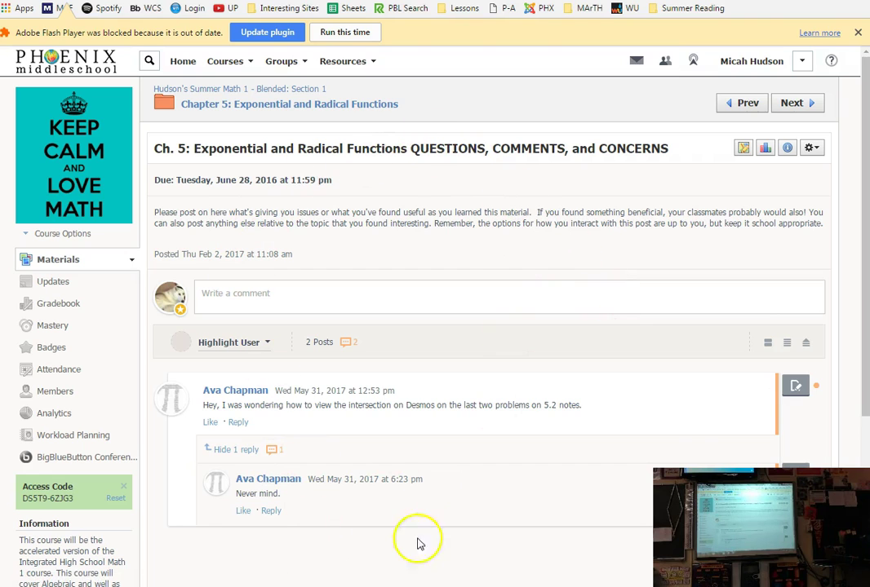
# Step: Fill in a discussion grade of 10 with the comment "Great!" for the student's post and close the grading form
pyautogui.click(795, 385)
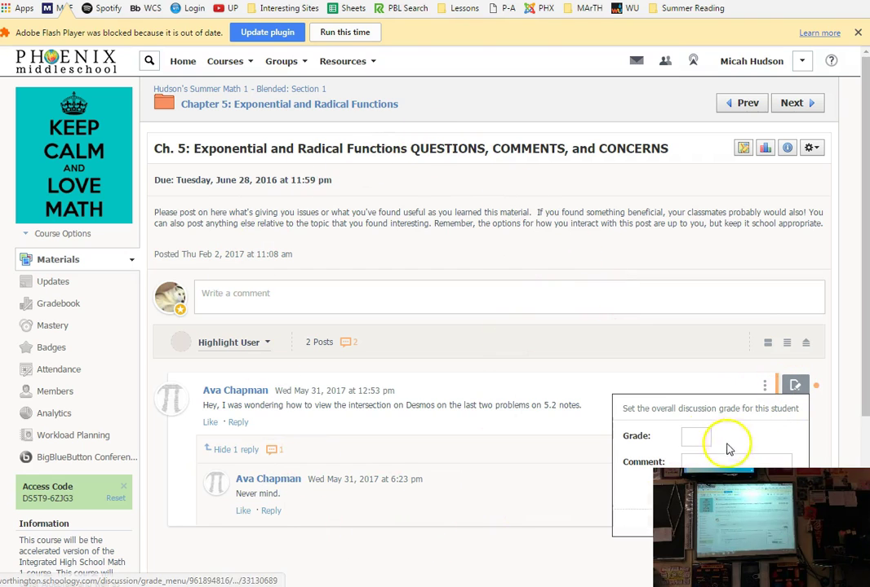
pyautogui.click(693, 436)
pyautogui.write('10')
pyautogui.click(744, 464)
pyautogui.write('Great!')
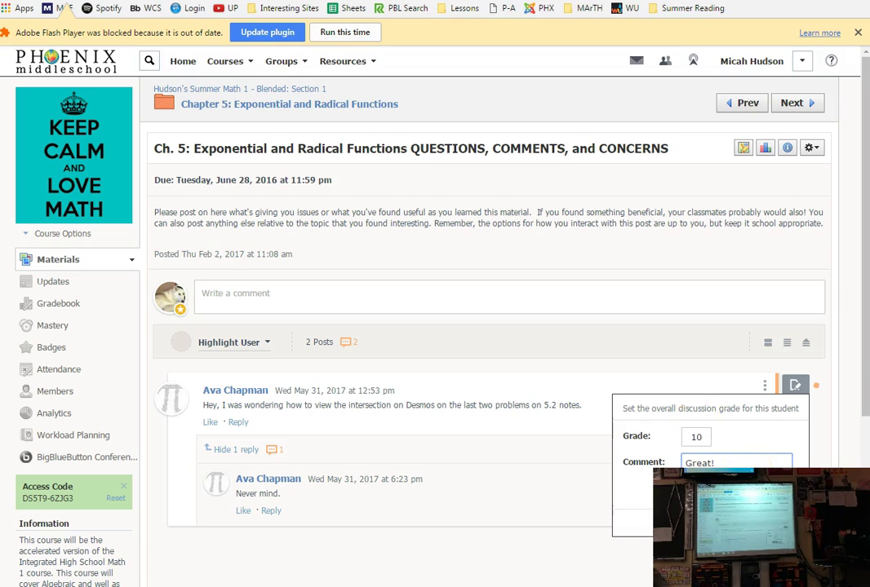
pyautogui.click(740, 450)
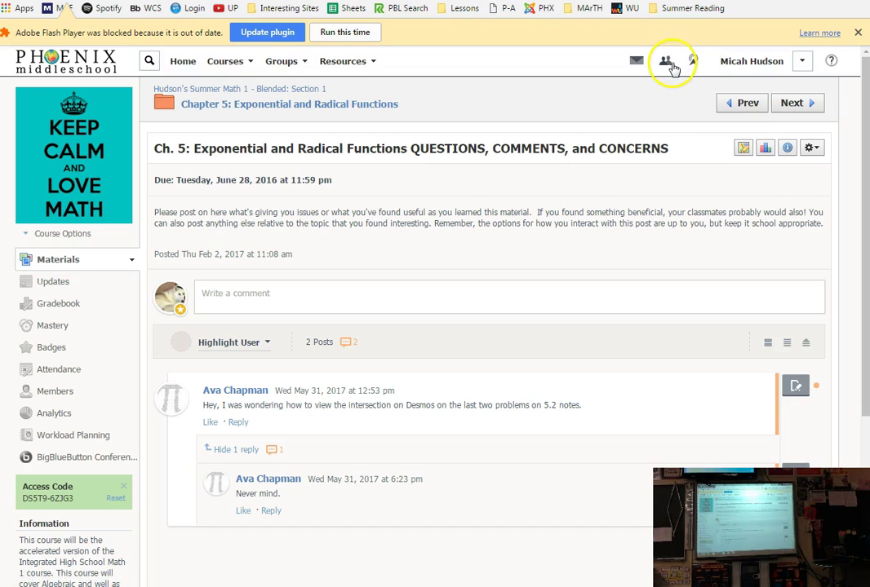
# Step: Look over the recent notifications again and return to the course's Materials page
pyautogui.click(667, 68)
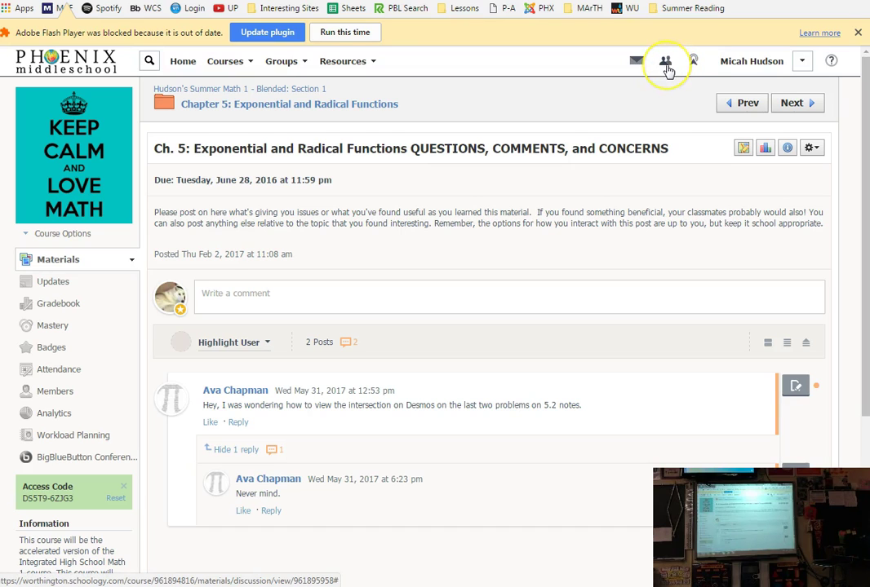
pyautogui.click(695, 63)
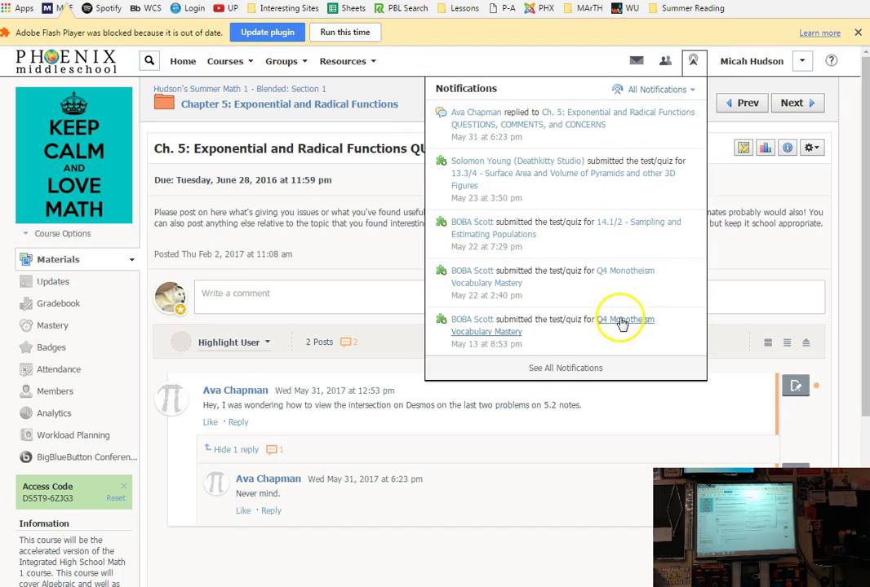
pyautogui.click(739, 199)
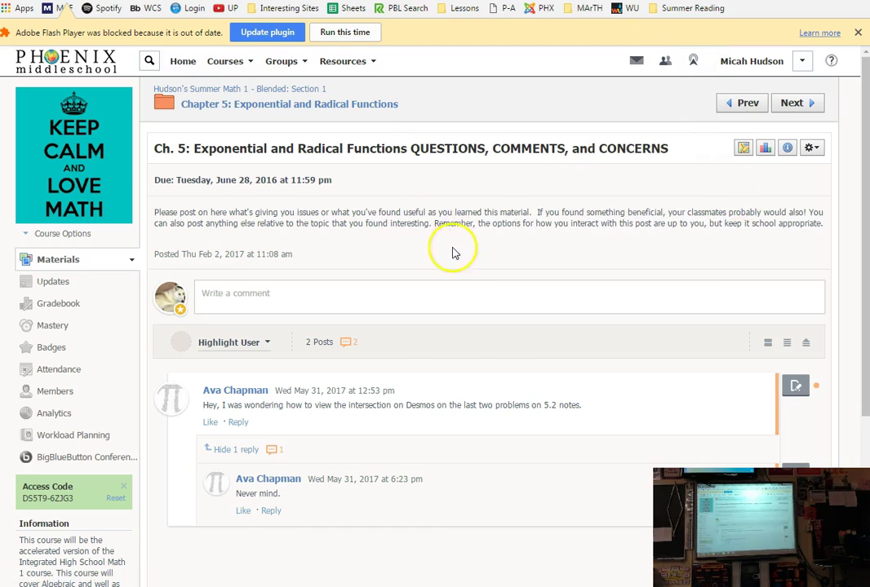
pyautogui.click(45, 269)
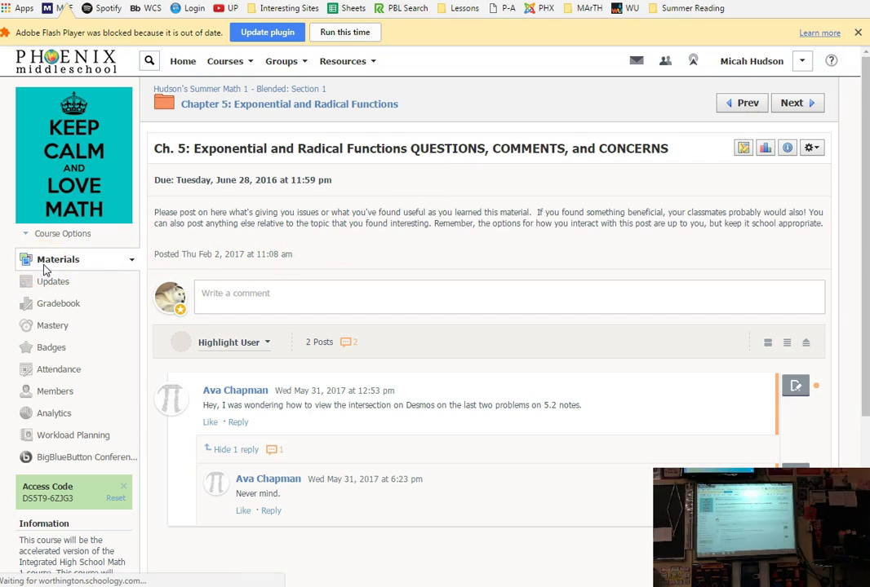